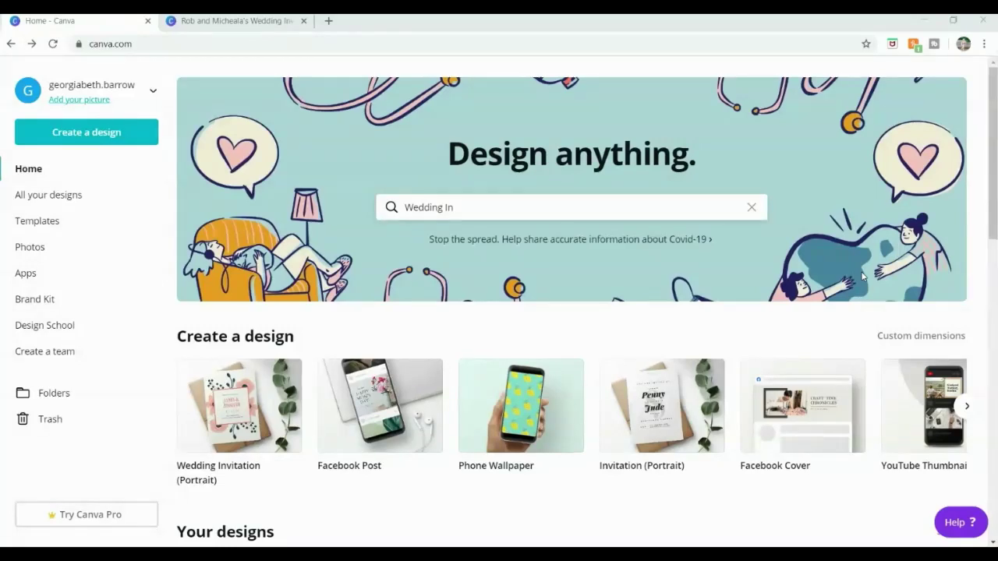
- Open the Wedding Invitation (Portrait) template collection from the search suggestions
click(540, 208)
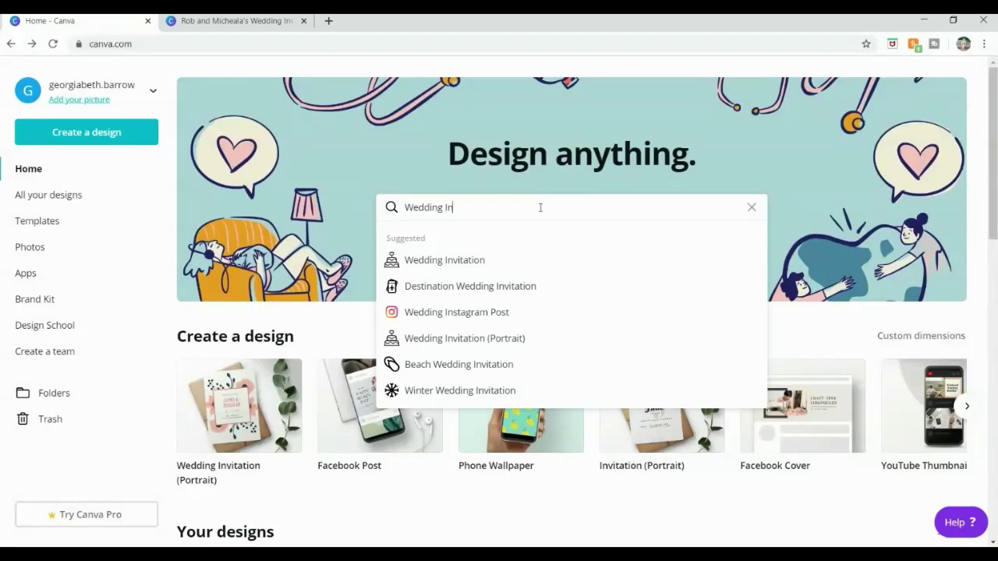
click(513, 345)
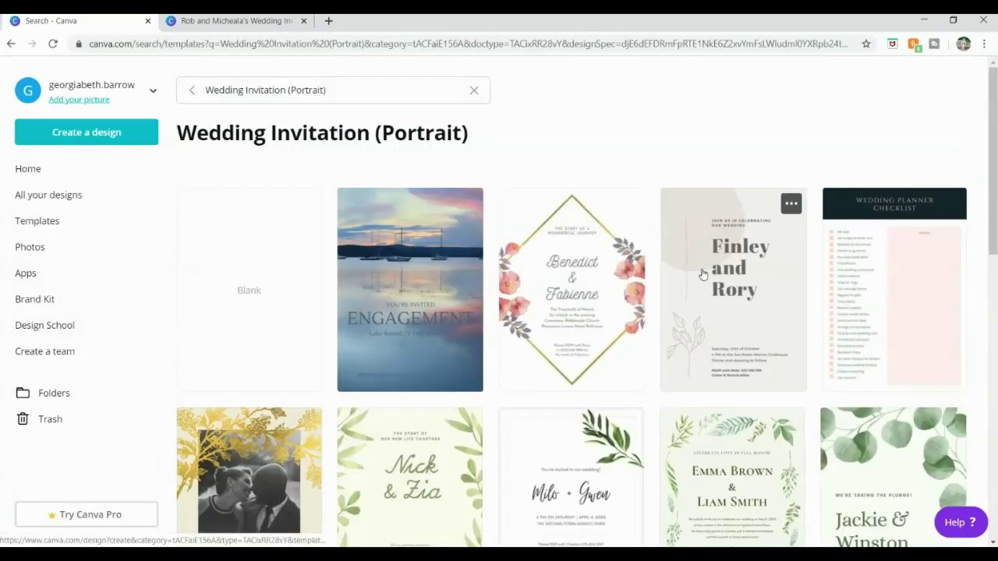
- Browse the portrait wedding invitation templates and open the white one with the dark grey floral border as a new design
scroll(702, 274, down, 8)
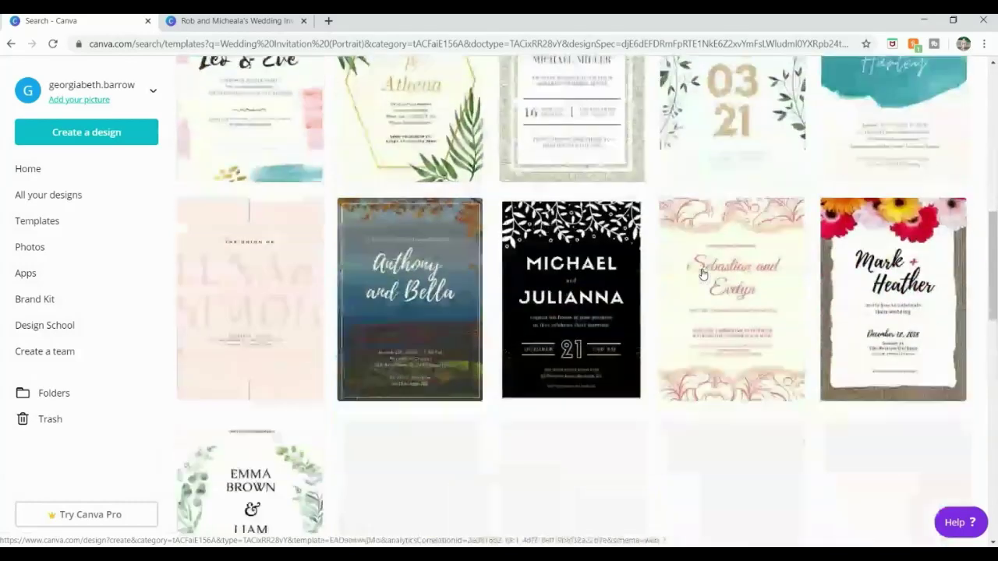
scroll(703, 274, down, 6)
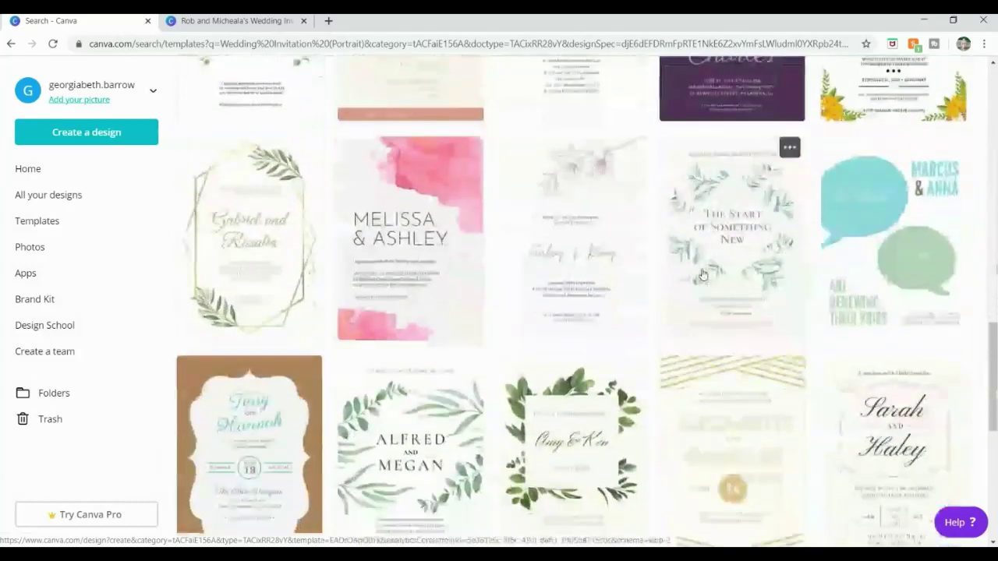
scroll(703, 273, down, 1)
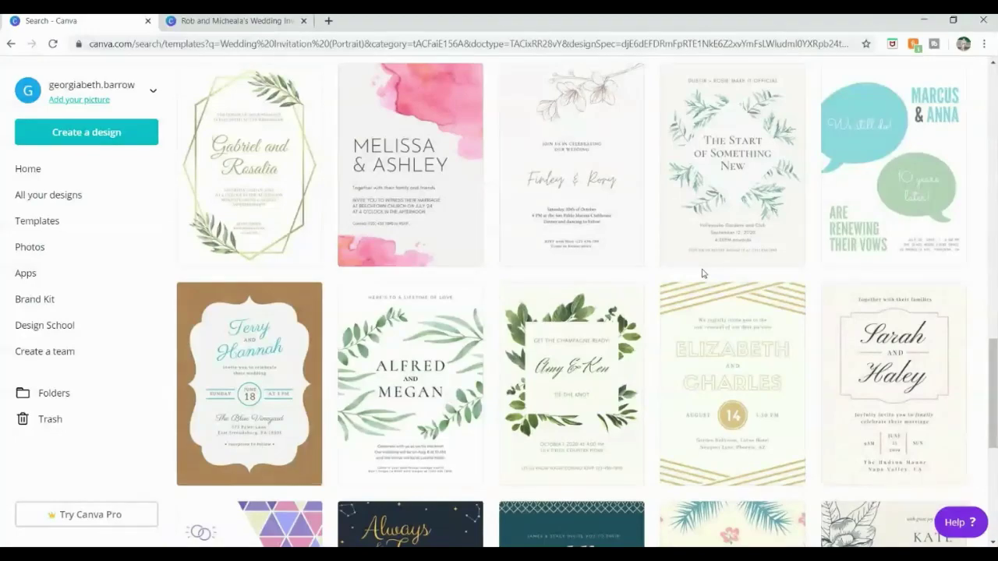
scroll(703, 274, down, 7)
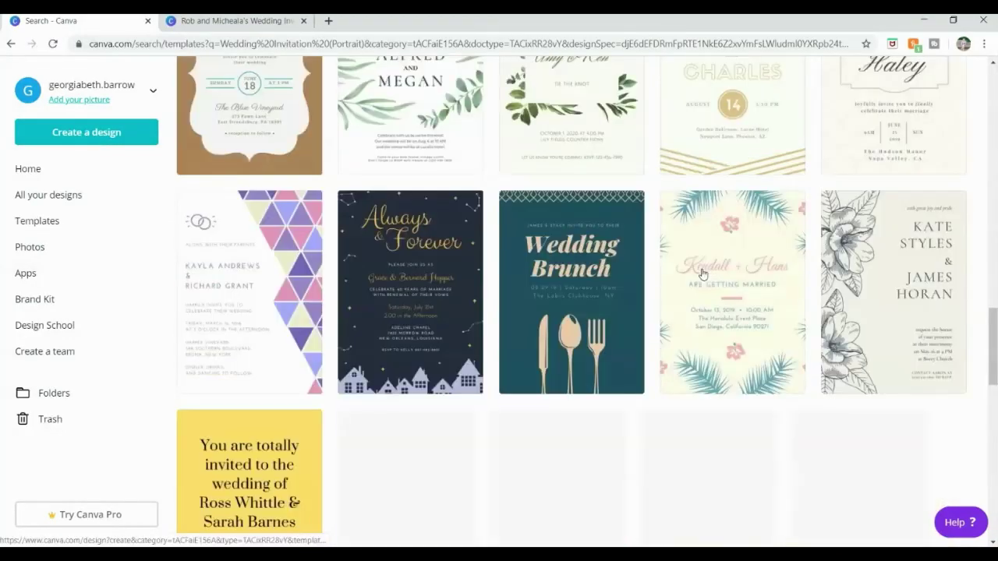
scroll(702, 273, down, 4)
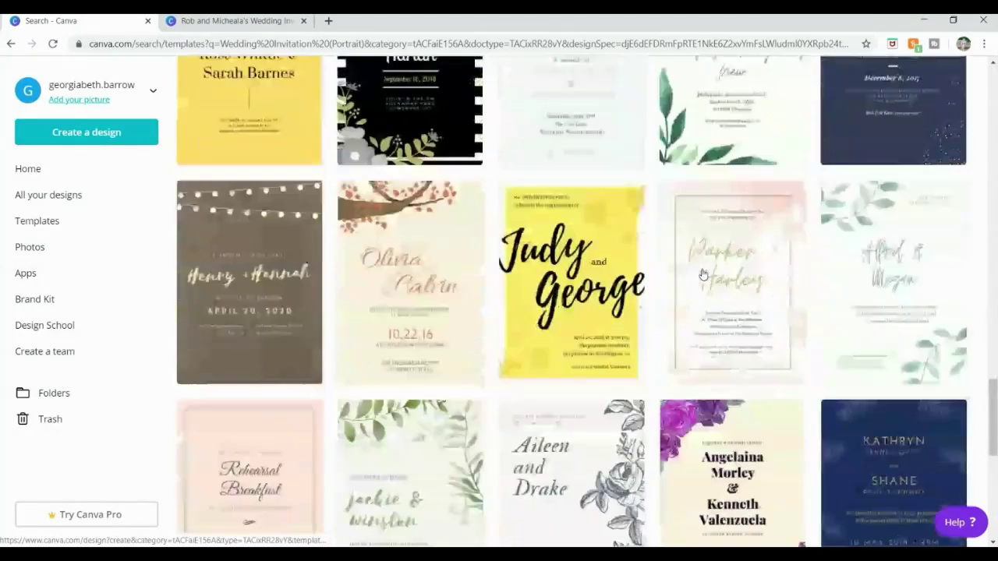
scroll(702, 273, down, 3)
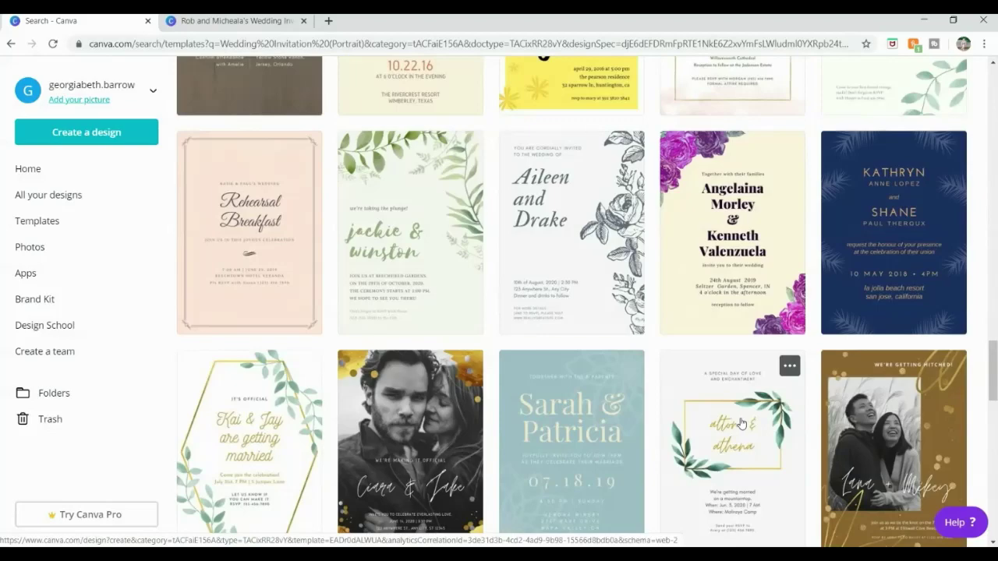
scroll(742, 423, down, 5)
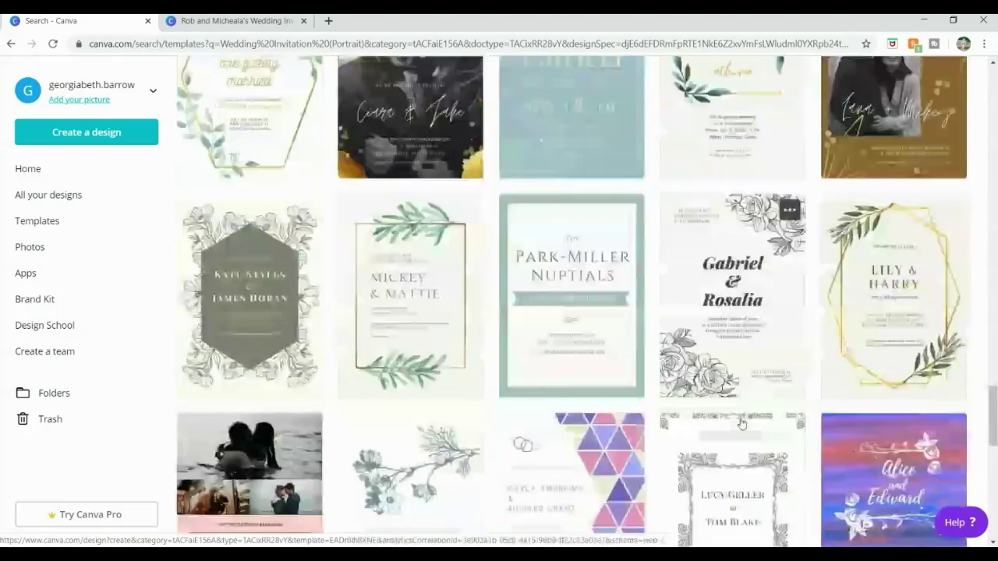
scroll(742, 423, down, 8)
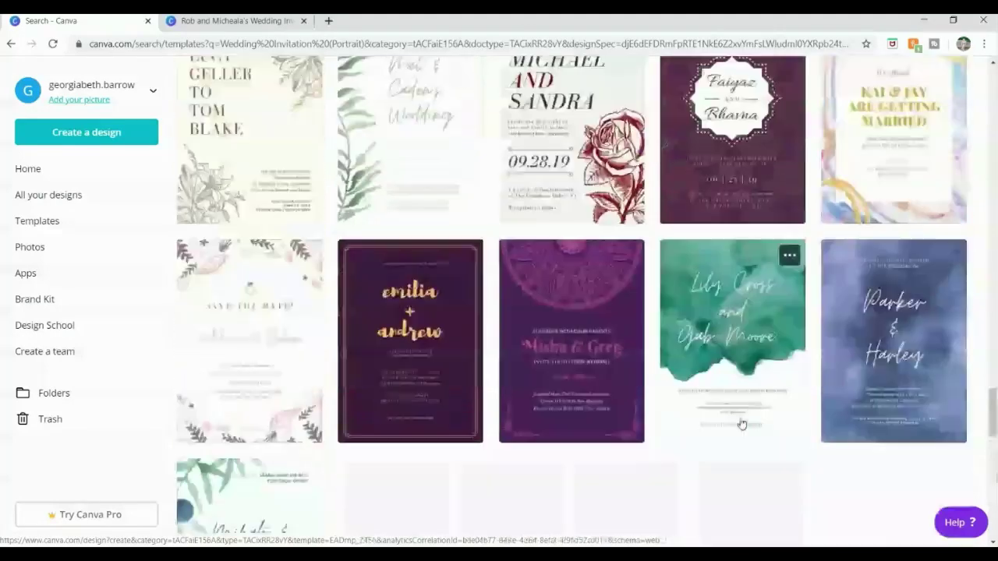
scroll(742, 424, down, 1)
scroll(694, 456, down, 10)
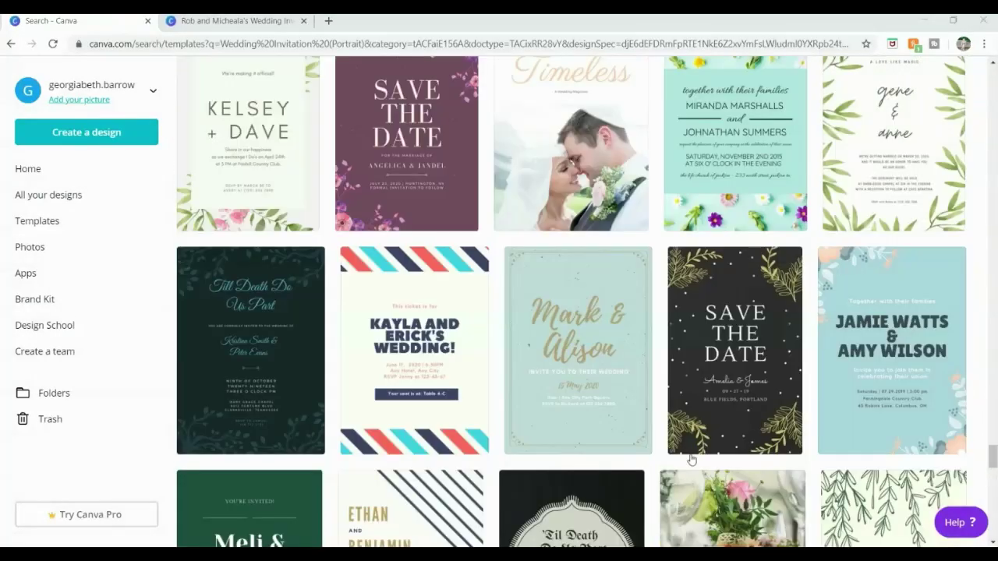
scroll(698, 453, down, 3)
scroll(698, 453, down, 2)
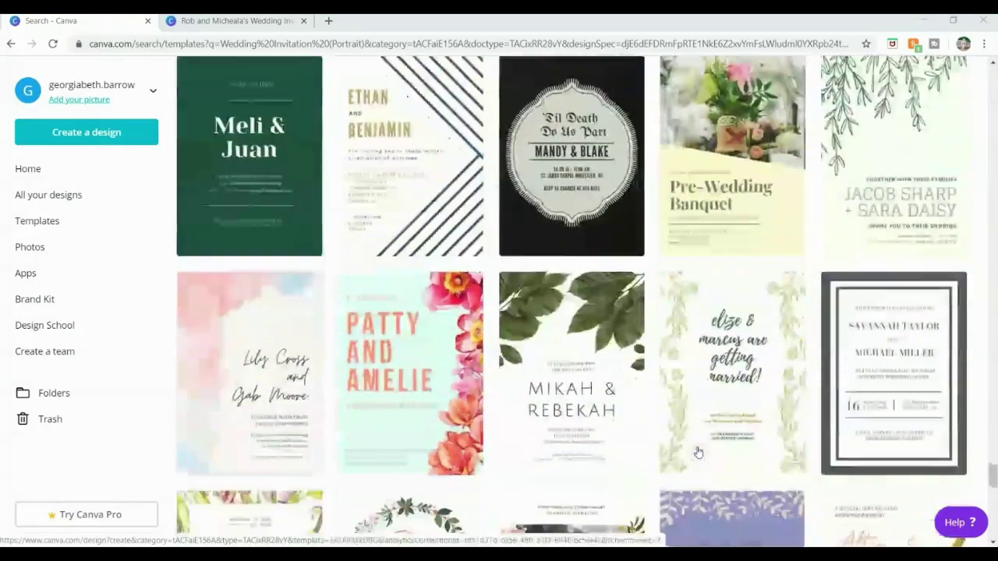
click(916, 361)
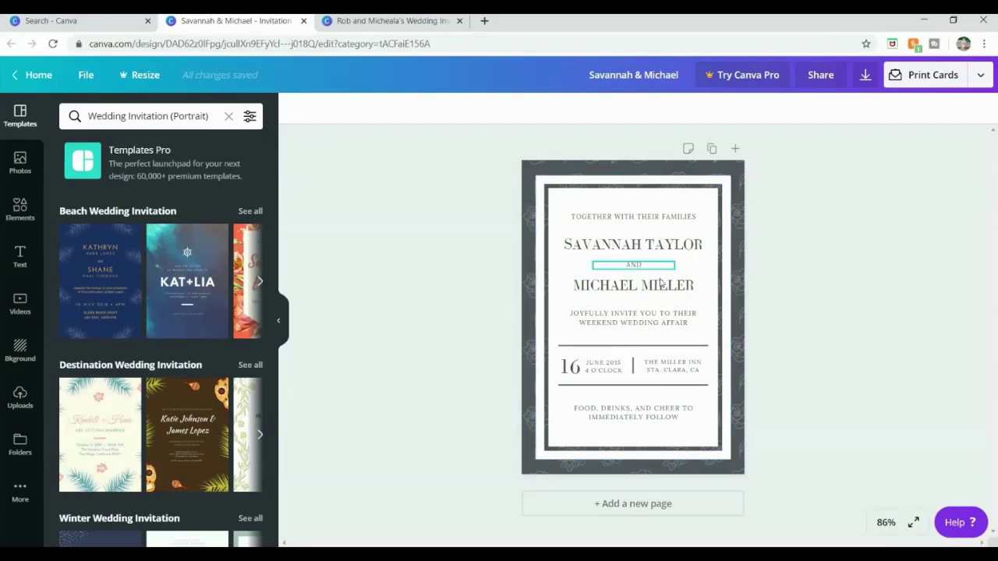
- Replace the sample name above "AND" on the invitation with the first partner's first name
click(692, 249)
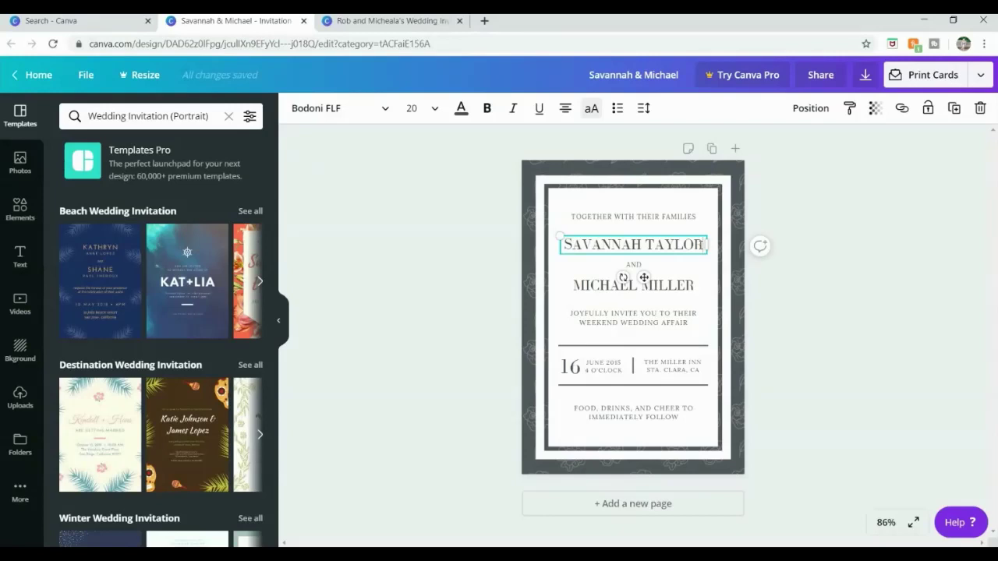
triple_click(701, 245)
key(BackSpace)
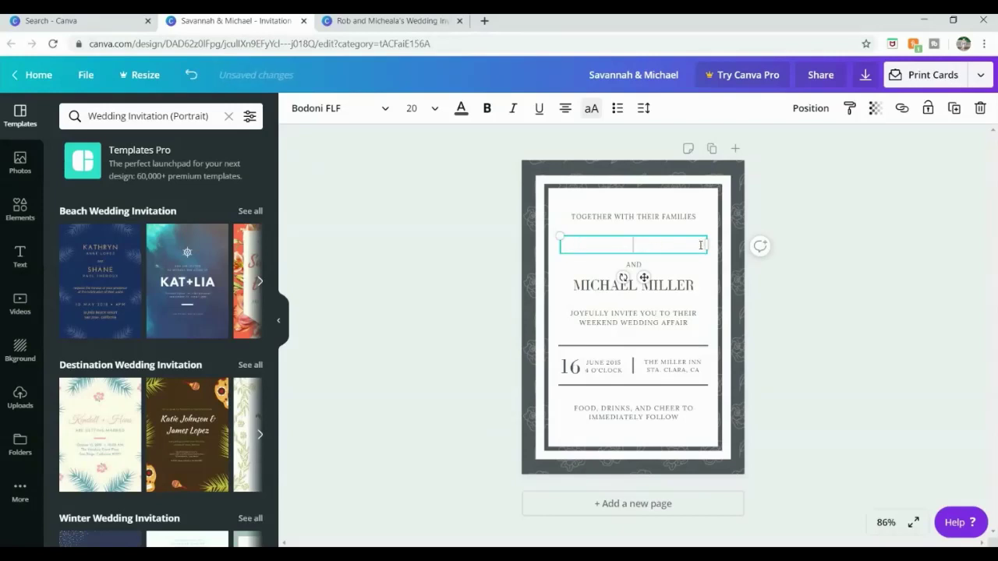
text(Rob)
- Change the sample name below "AND" to the second partner's first name by removing the surname and adding the final letter
click(687, 286)
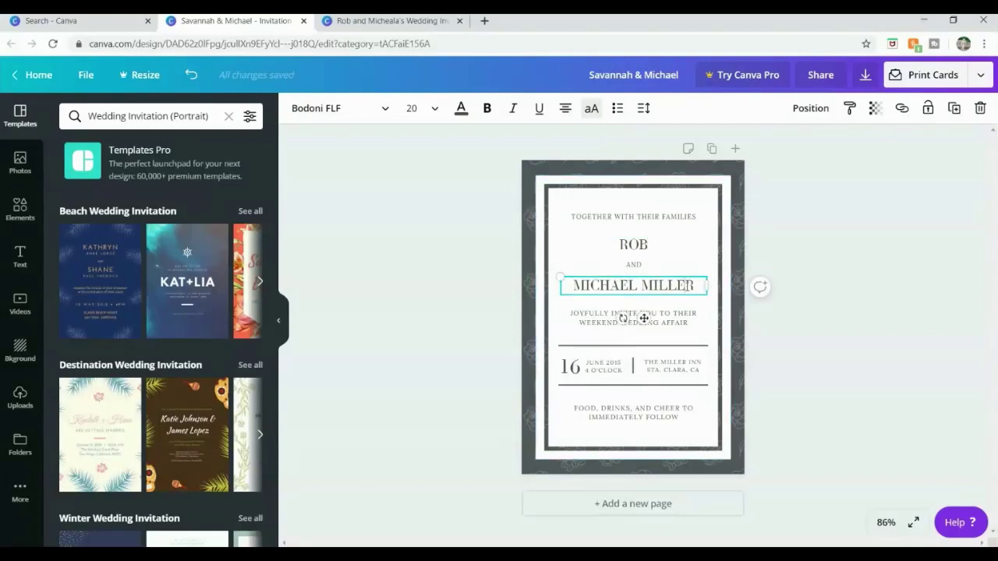
click(698, 286)
key(BackSpace)
key(BackSpace)
key(BackSpace)
key(BackSpace)
key(BackSpace)
key(BackSpace)
key(BackSpace)
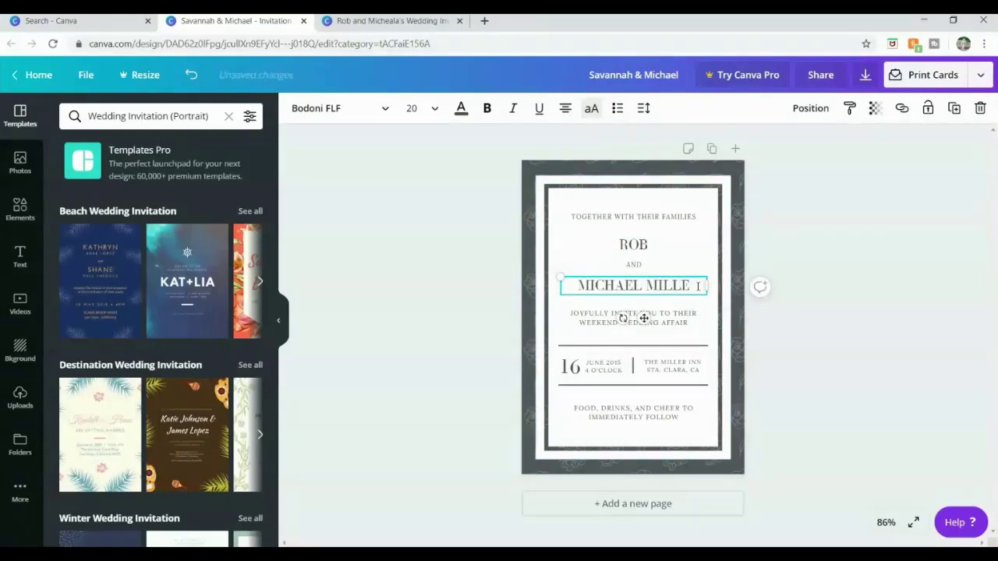
text(A)
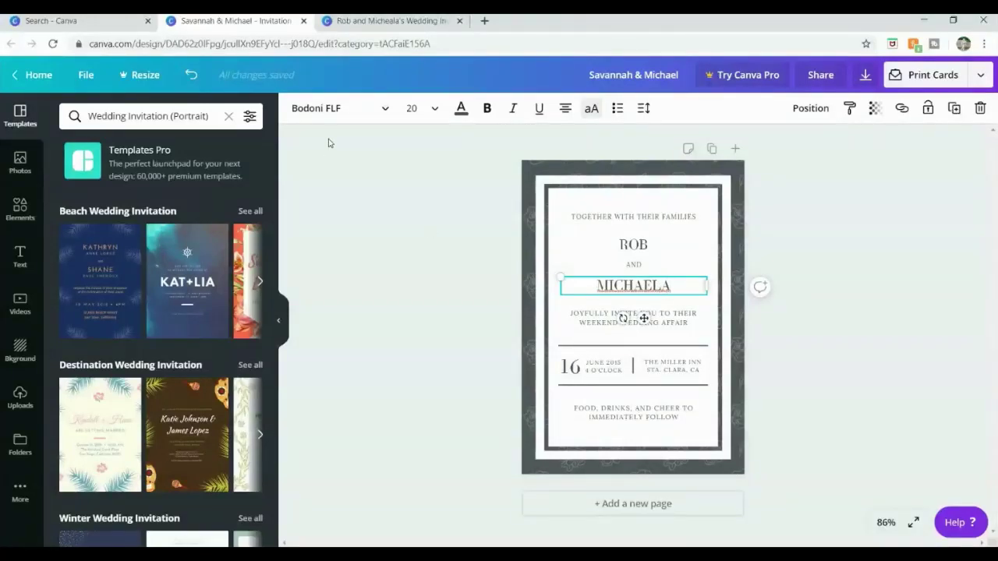
- Apply the Playlist Script font to both partners' names on the invitation
click(359, 113)
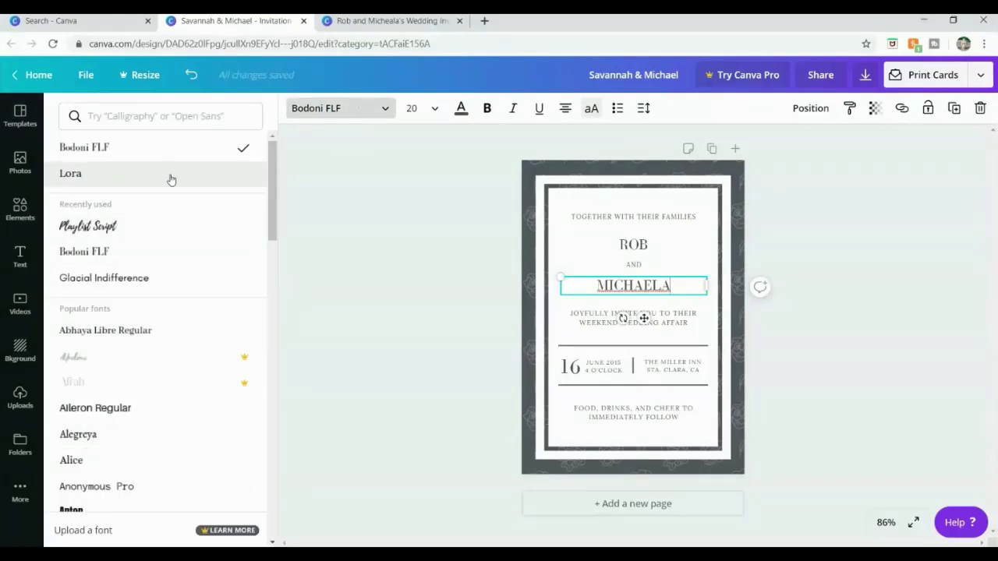
click(170, 227)
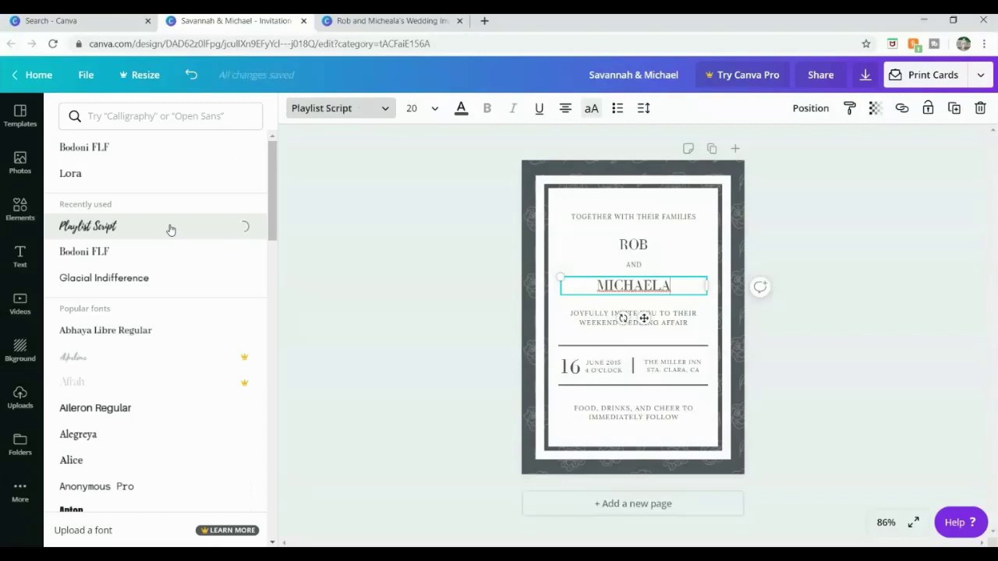
click(652, 255)
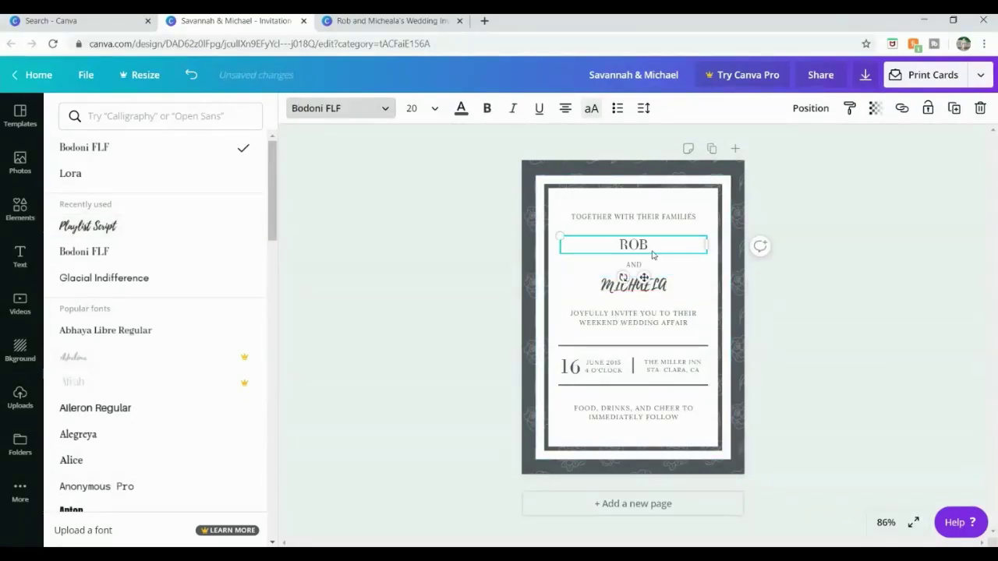
click(204, 234)
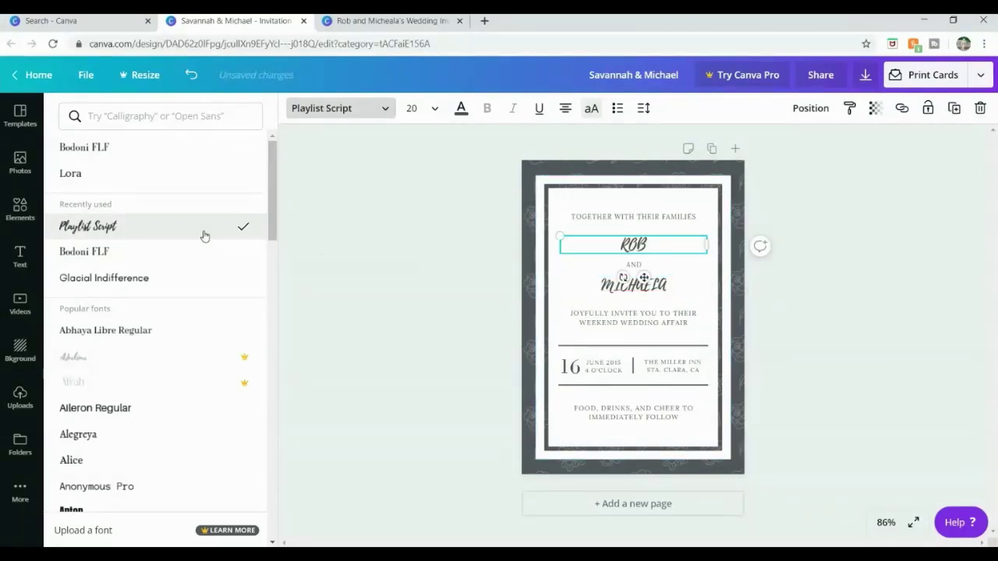
click(411, 308)
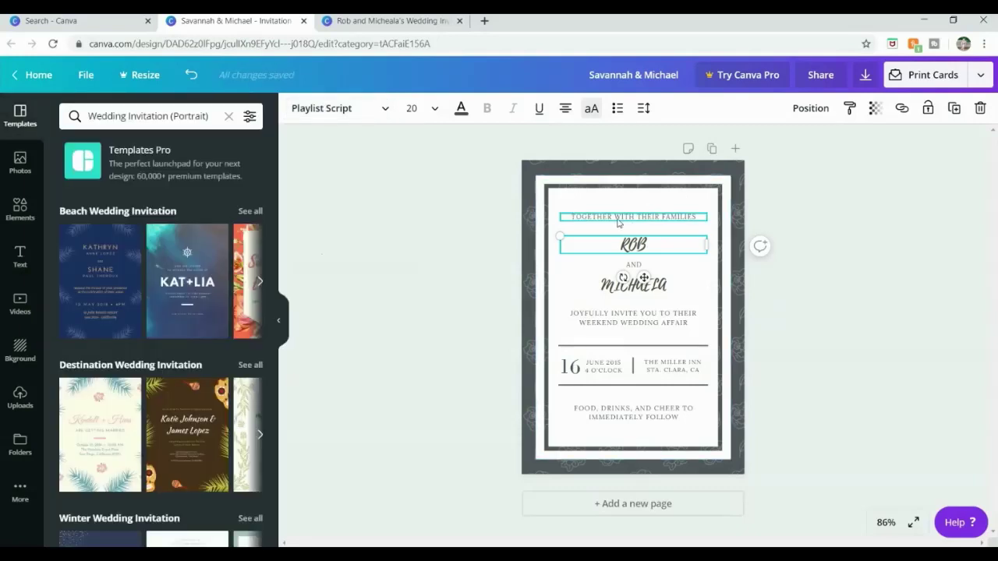
click(800, 288)
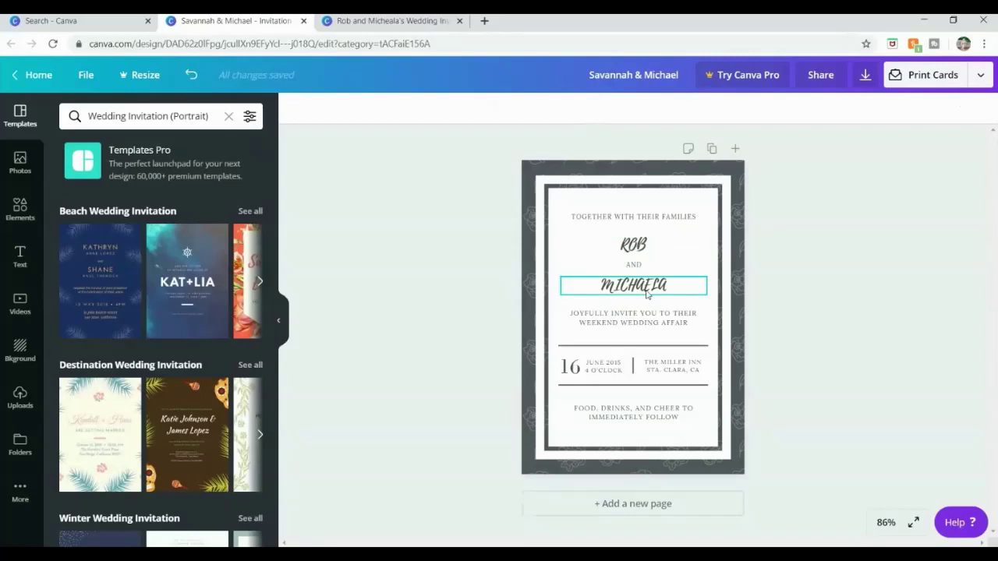
- Turn off the all-uppercase setting for both partners' names
click(644, 248)
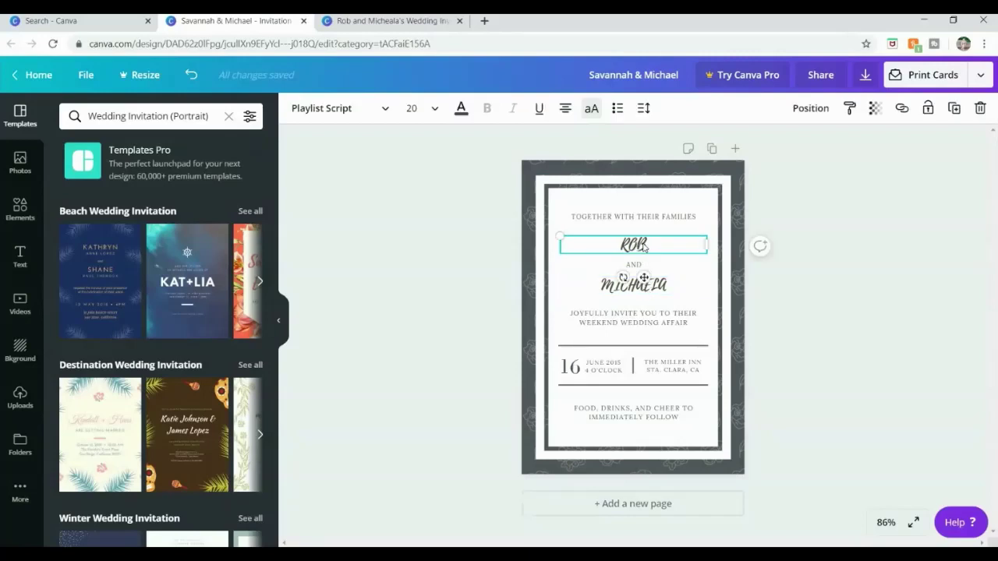
click(590, 110)
click(659, 290)
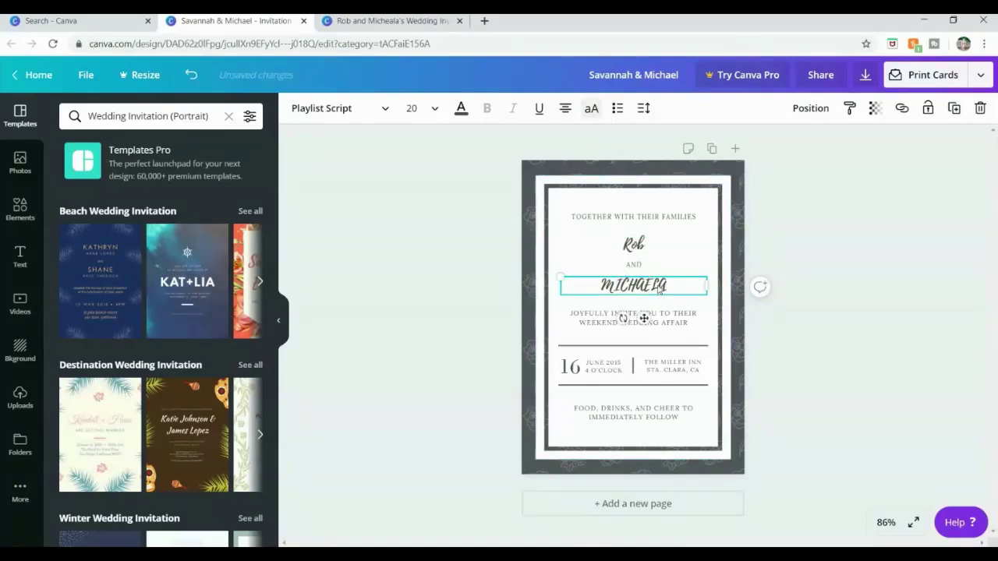
click(591, 110)
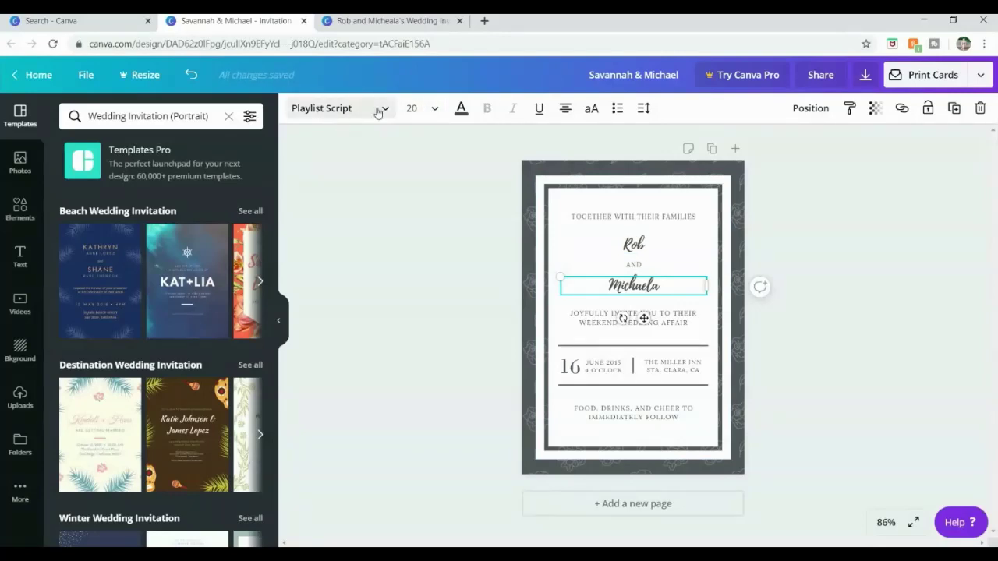
- Set both partners' names to font size 32 and move the upper name up so it clears the word "AND"
click(435, 109)
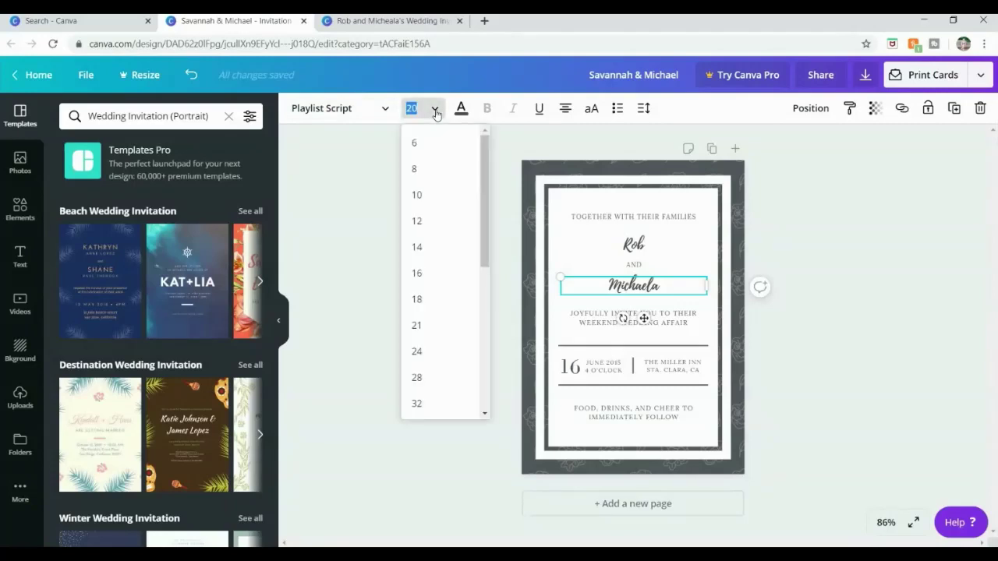
click(431, 404)
click(637, 245)
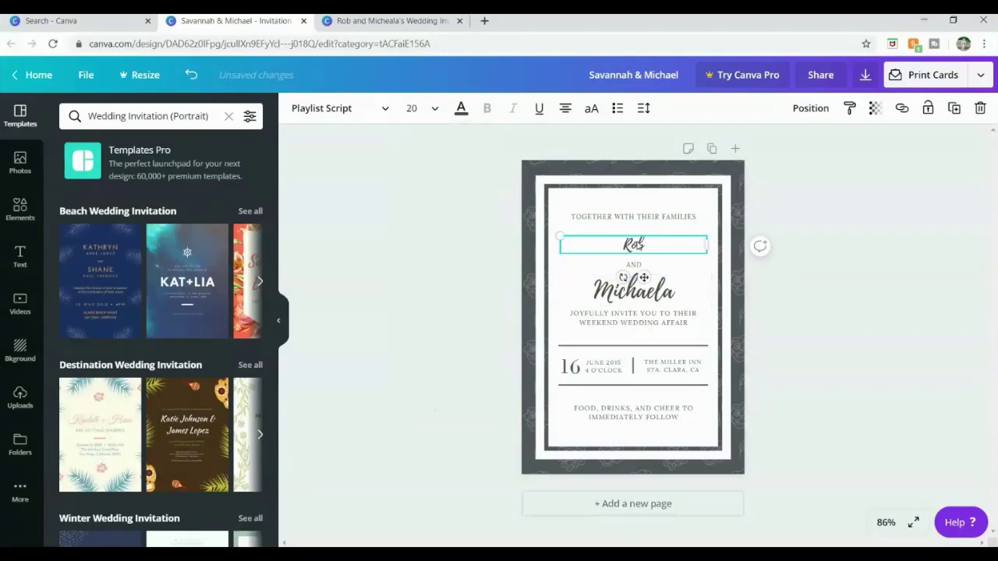
click(439, 108)
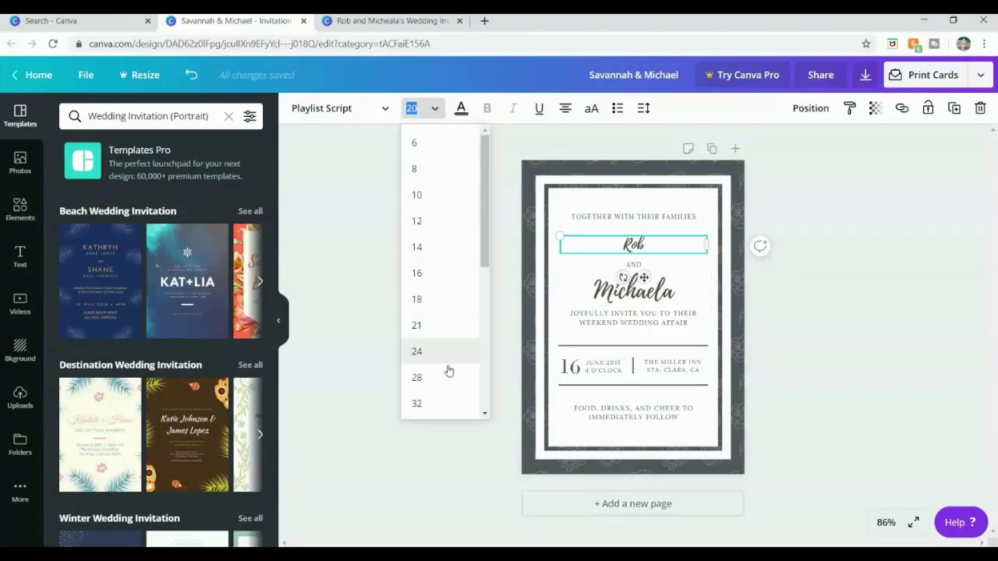
click(440, 404)
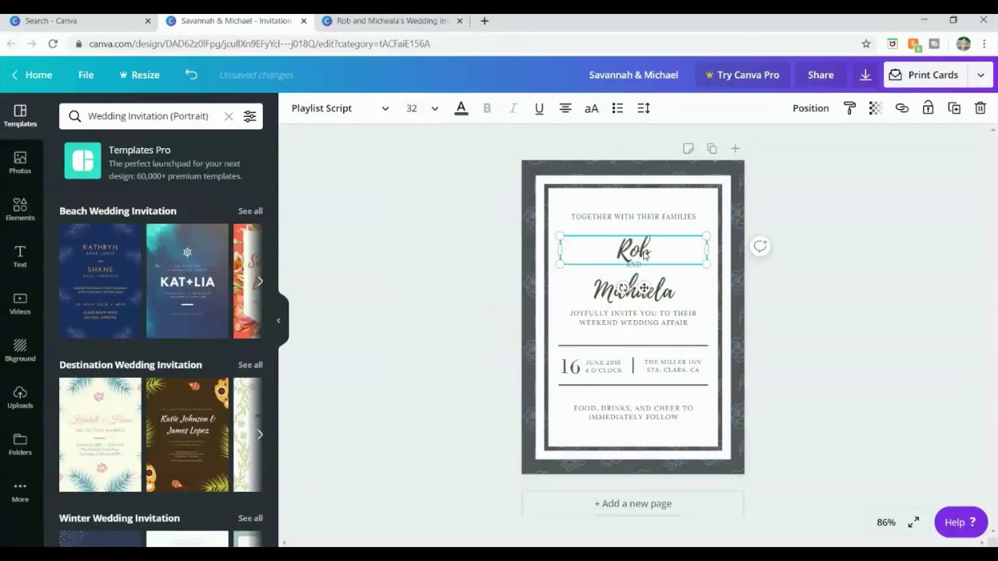
drag(644, 255, 641, 240)
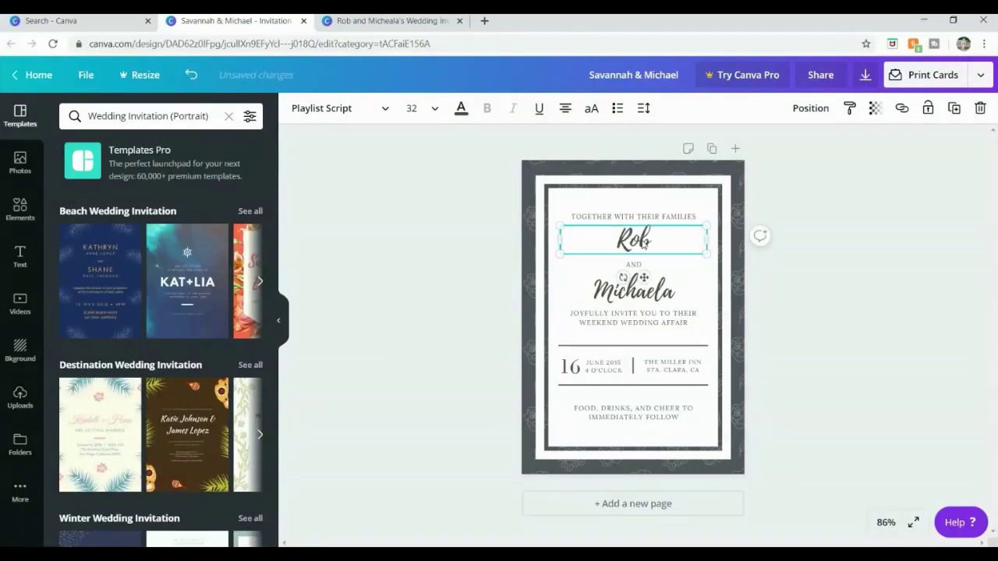
click(808, 315)
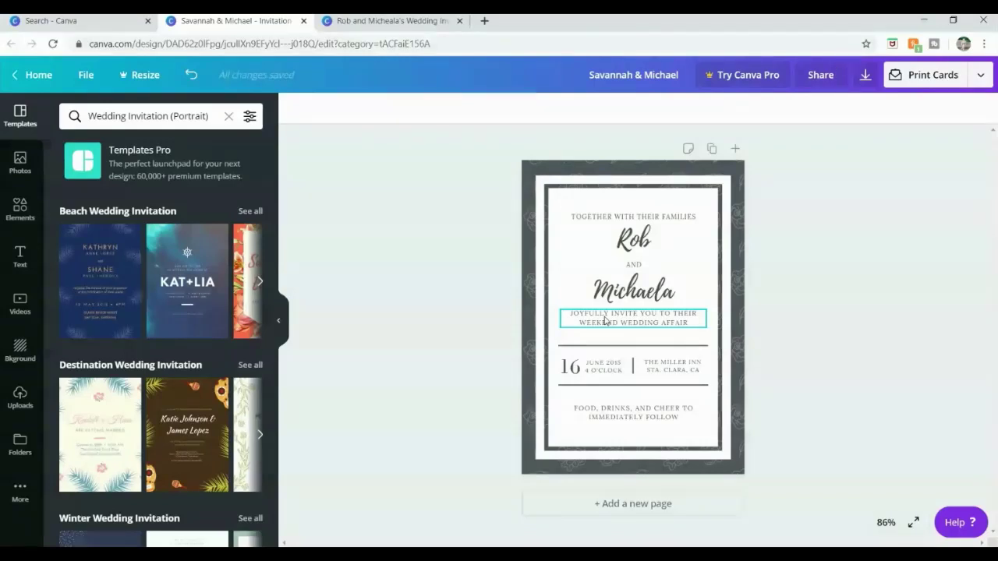
- Replace the invitation wording below the second name with "WOULD LOVE THE PLEASURE OF YOUR COMPANY AT THEIR SPECIAL DAY."
click(633, 321)
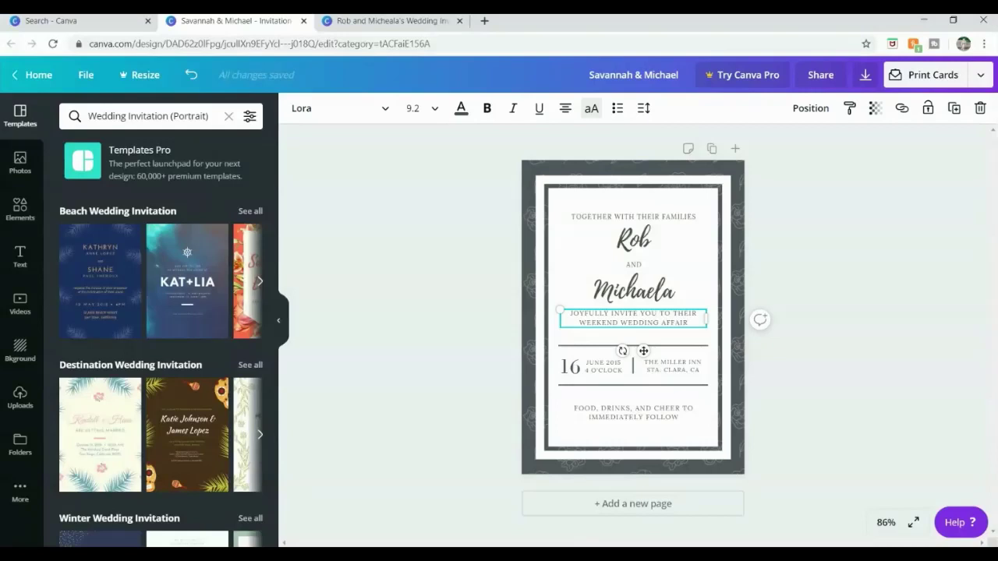
double_click(676, 321)
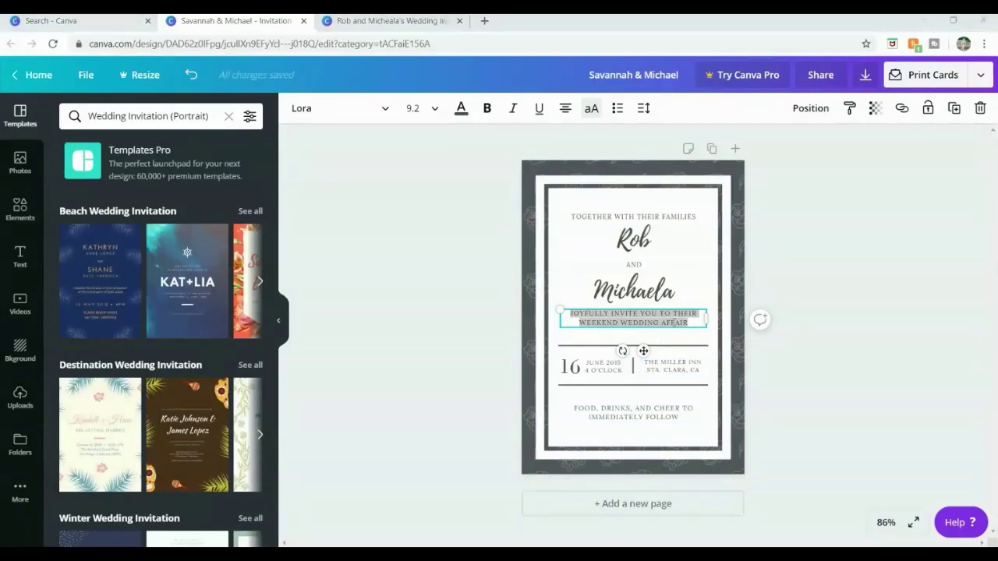
drag(699, 322, 561, 308)
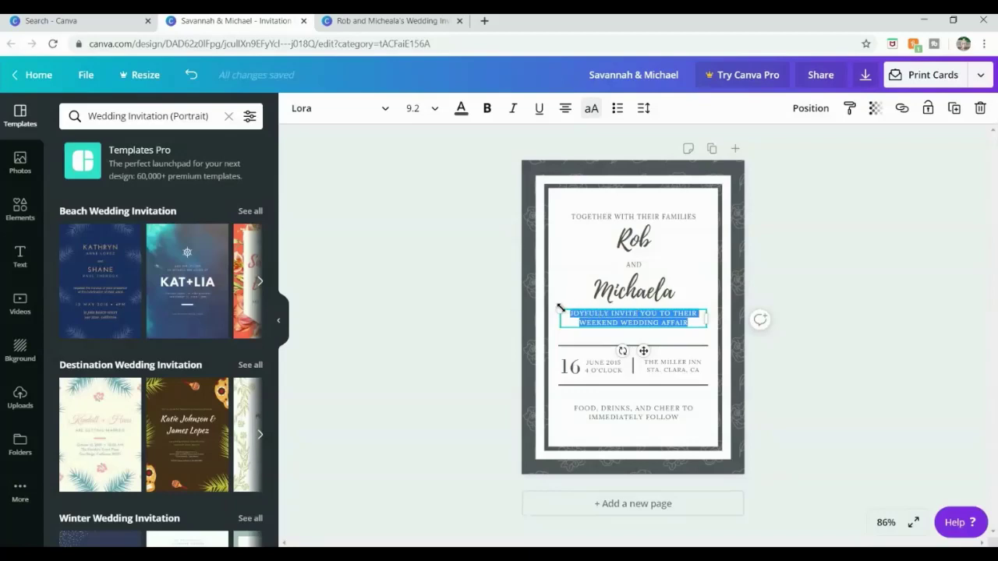
text(WOULD LOVE THE PLEASURE OF YOUR COMPANY AT THEIR SPECIAL DAY)
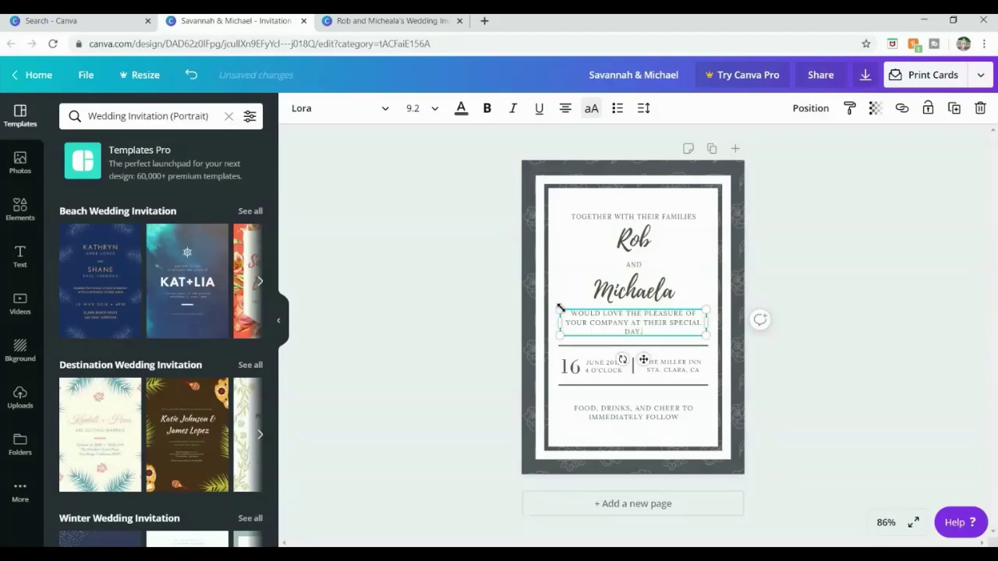
- Change "AT" to "ON" in the invitation wording and widen its text box so the sentence fits on two lines
double_click(641, 323)
key(BackSpace)
key(BackSpace)
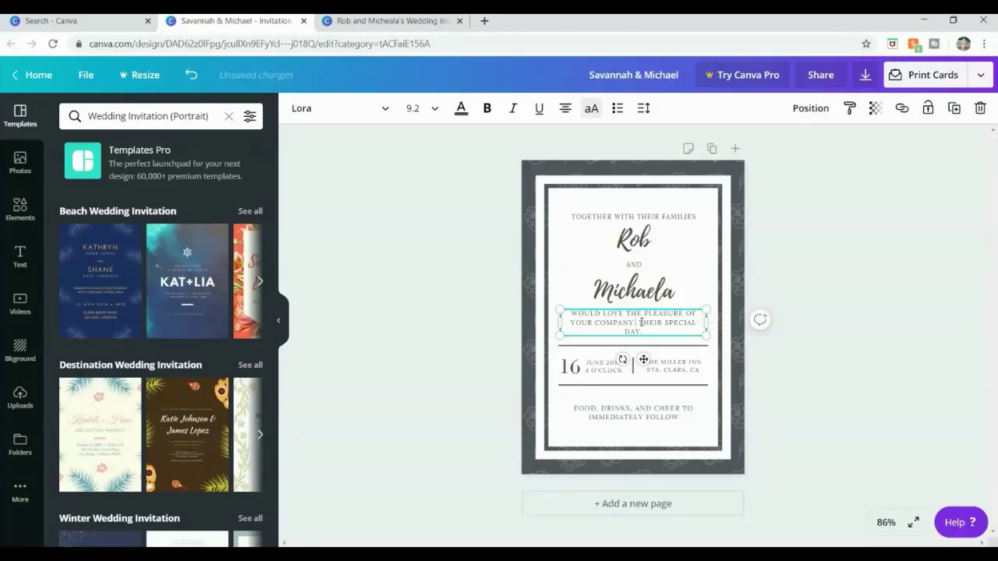
text(ON)
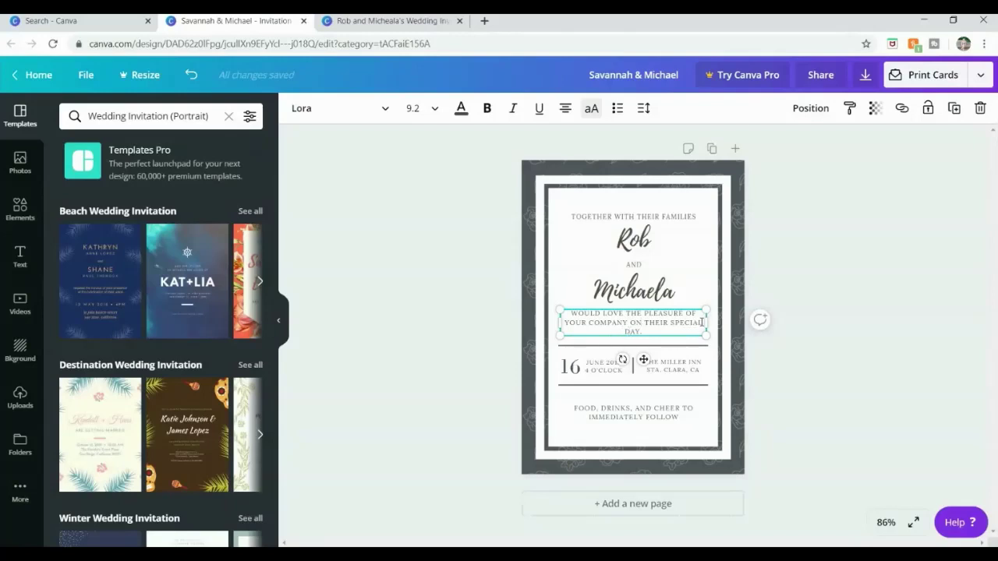
drag(704, 321, 651, 328)
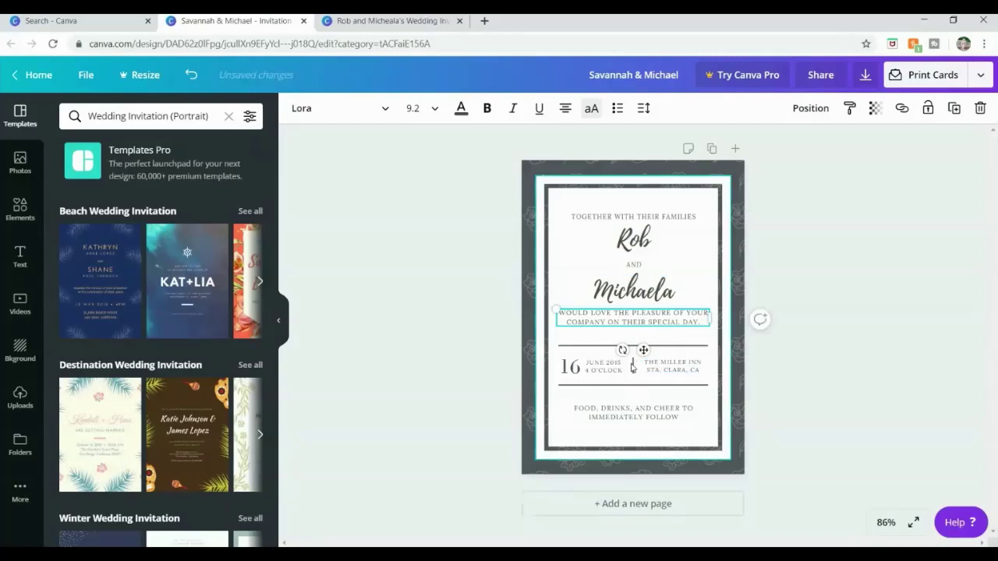
click(798, 392)
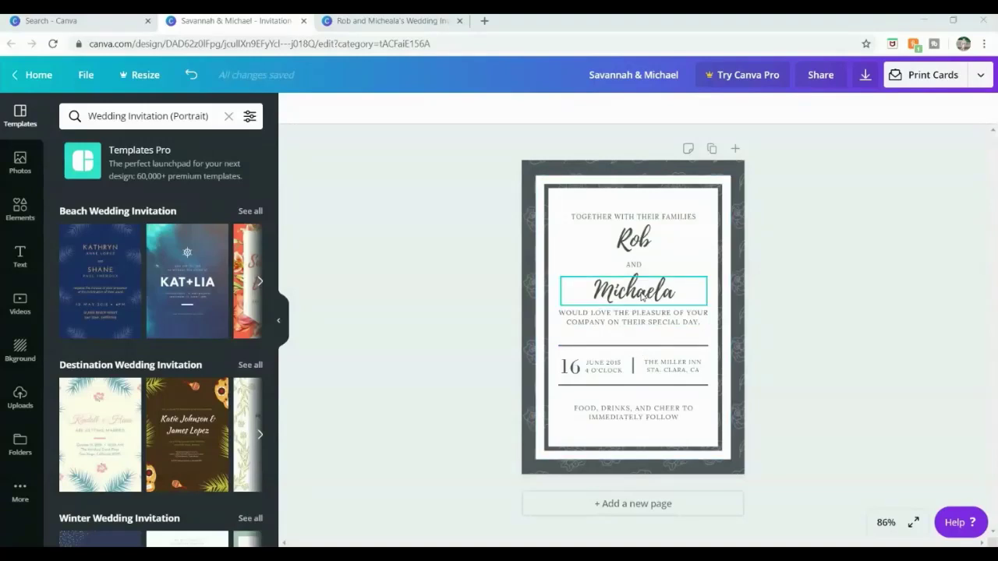
- Recolour the horizontal divider line above the date with the gold brand colour #c4ac6e
click(642, 296)
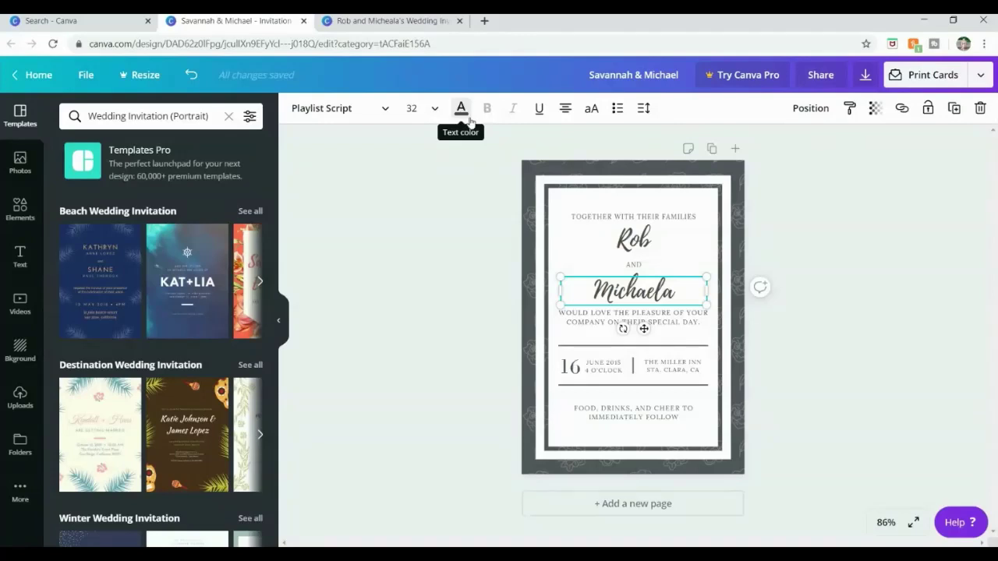
click(662, 346)
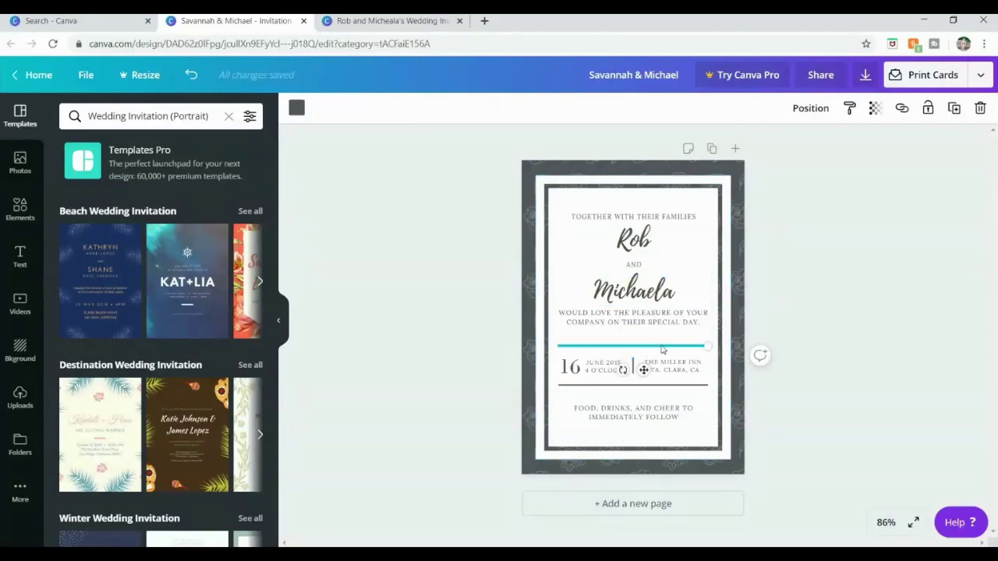
click(298, 112)
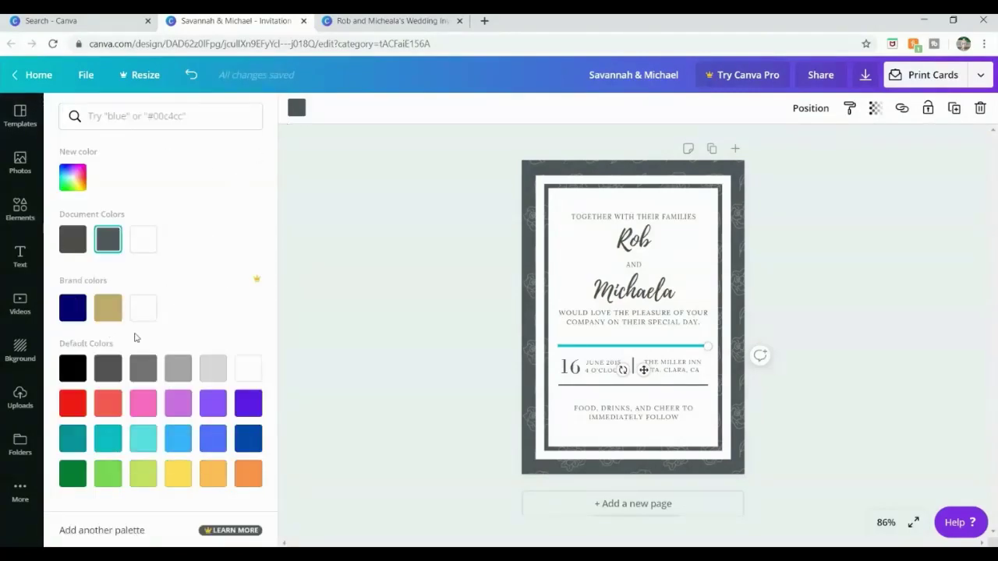
click(108, 308)
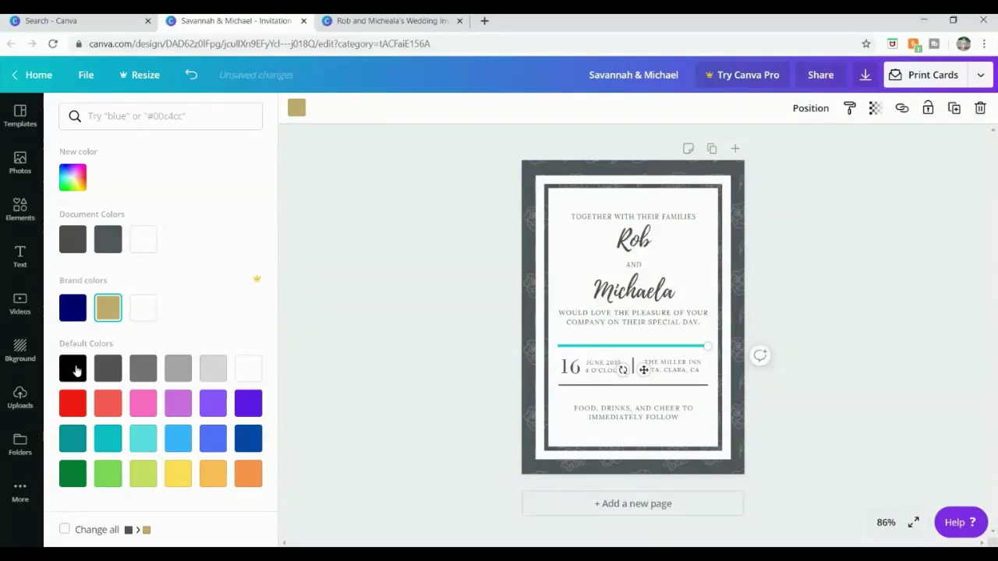
click(68, 179)
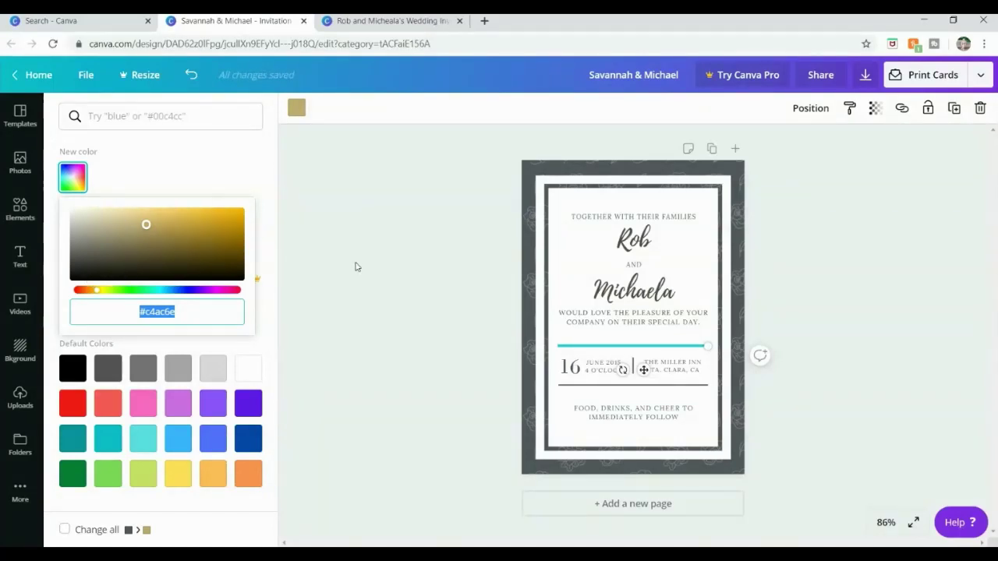
- Apply the gold brand colour to the horizontal line below the date and to the vertical divider beside the venue
click(612, 387)
click(102, 310)
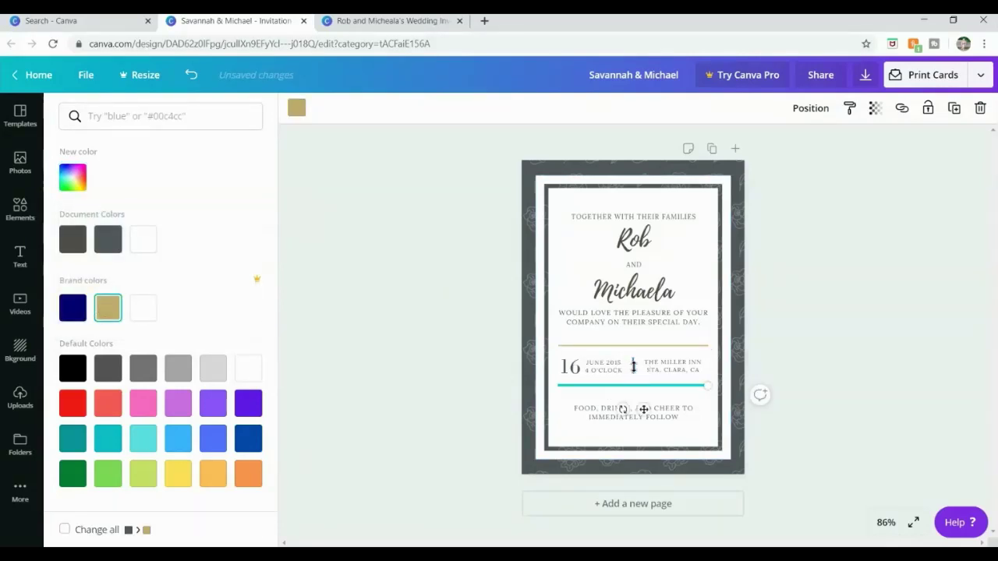
click(632, 364)
click(107, 309)
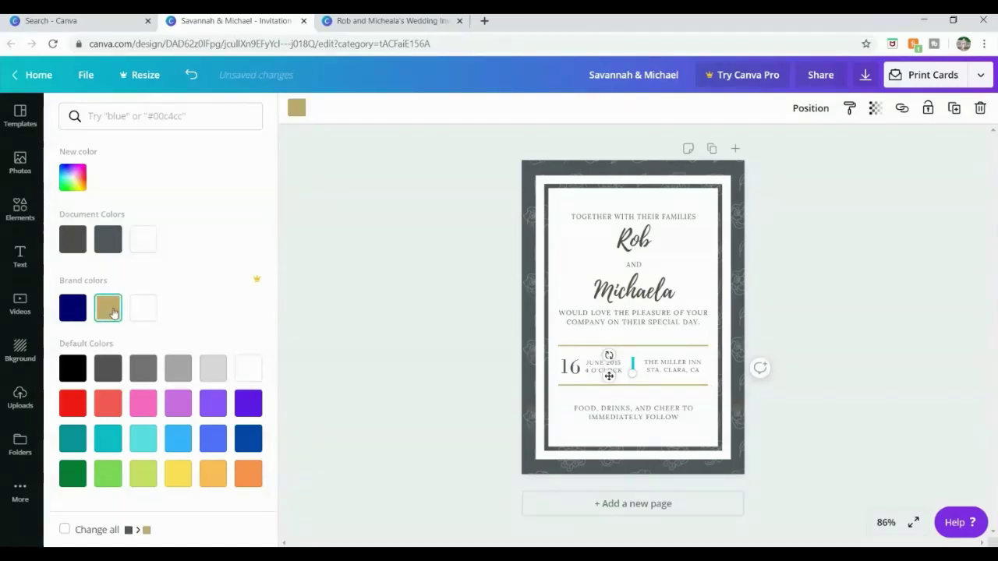
click(493, 378)
- Change the invitation's dark patterned background to the light grey default colour
click(527, 433)
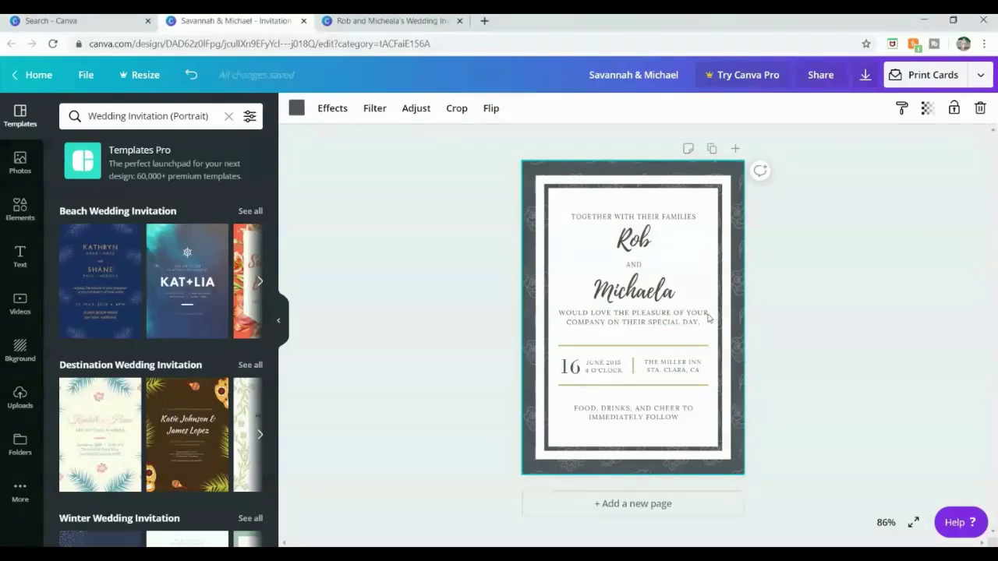
click(297, 109)
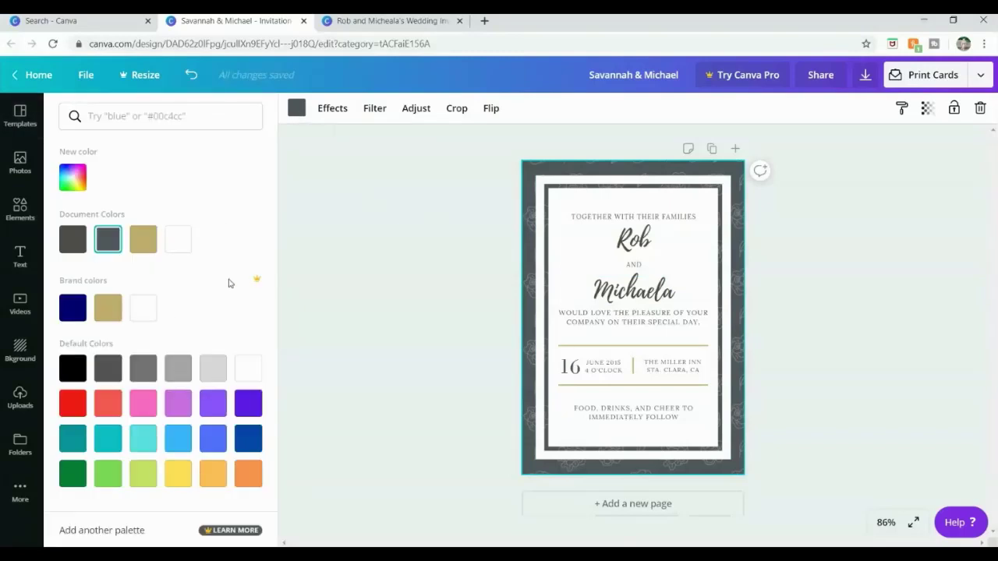
click(213, 371)
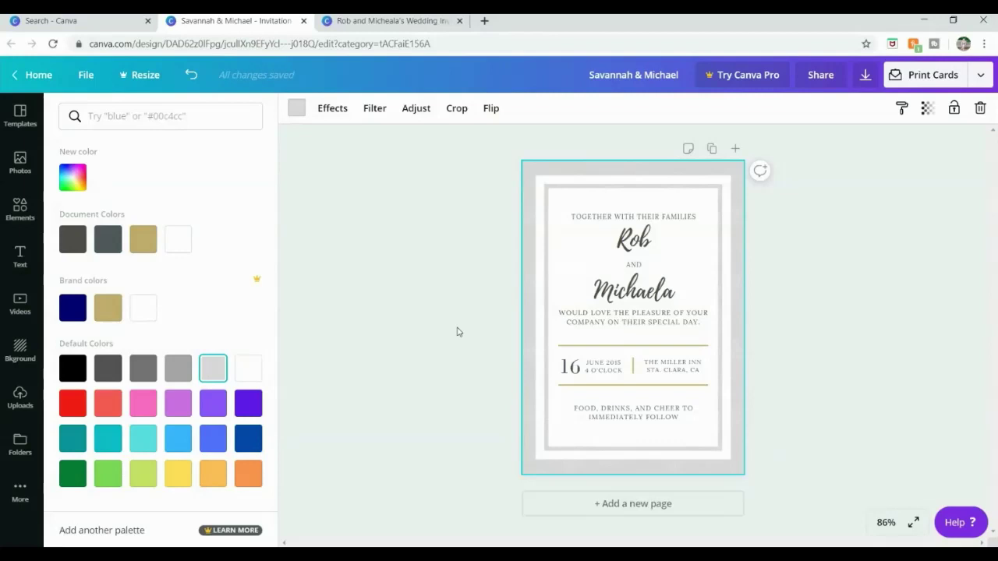
key(Escape)
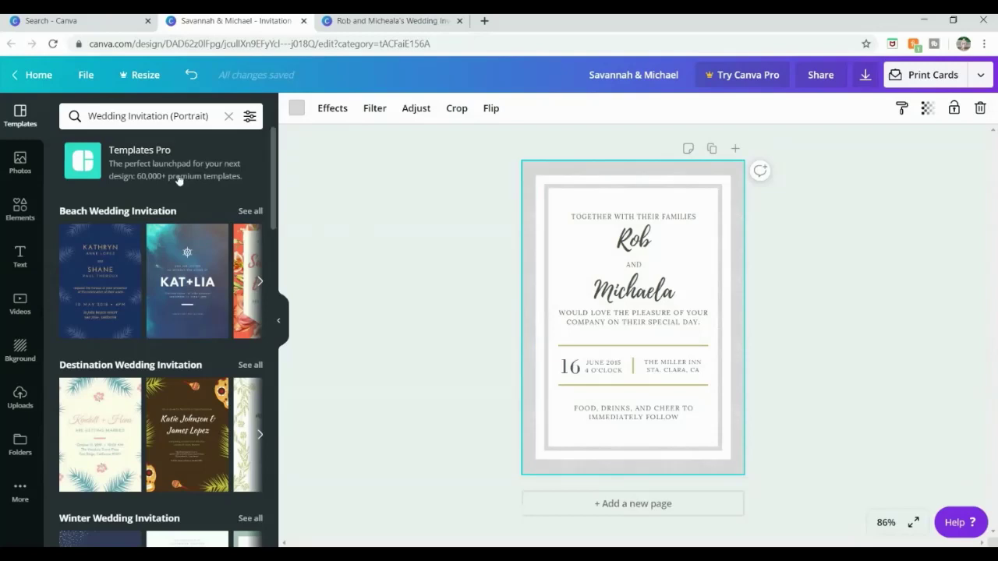
- Search the photos for "floral" and look through the results for a suitable background picture
click(26, 168)
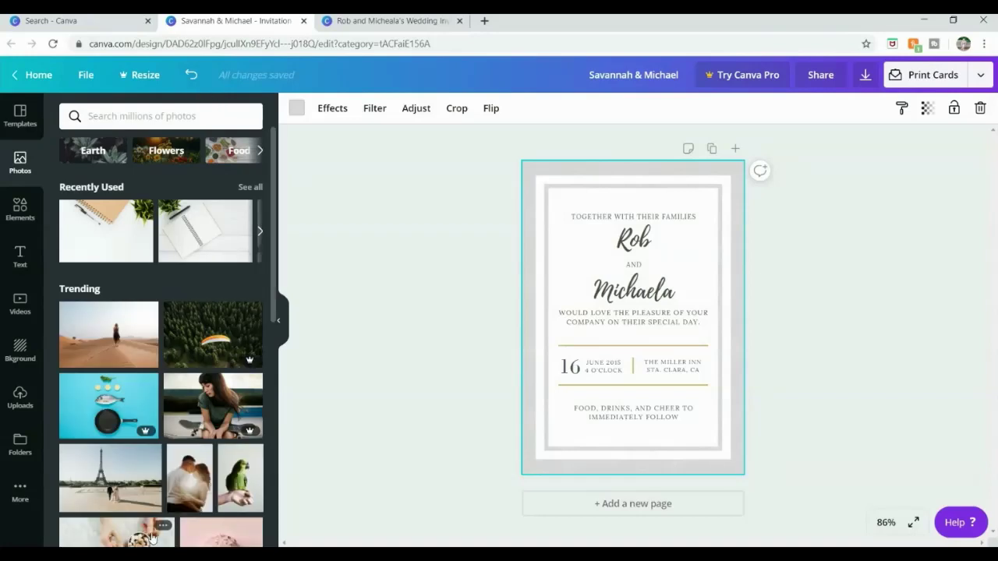
click(192, 112)
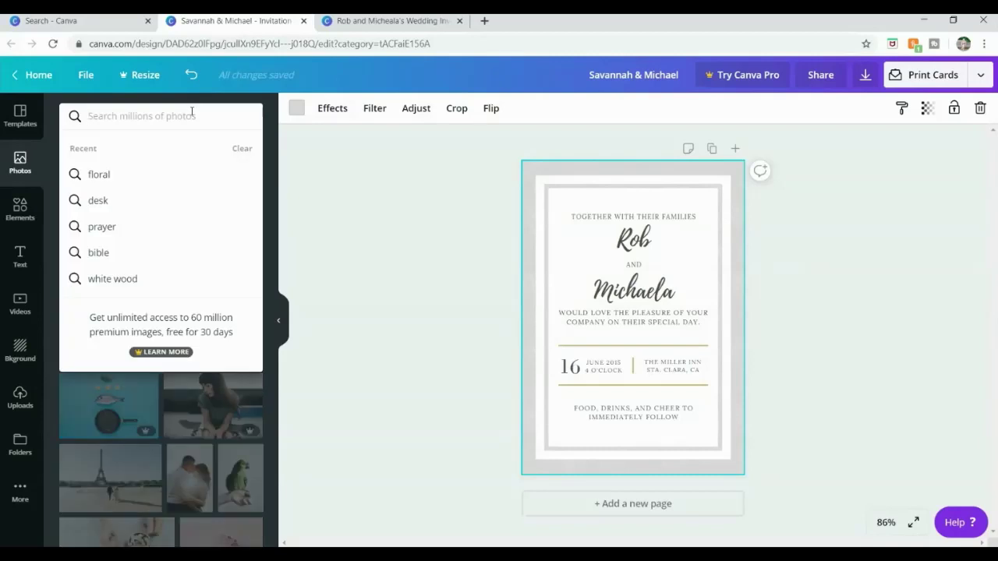
text(floral)
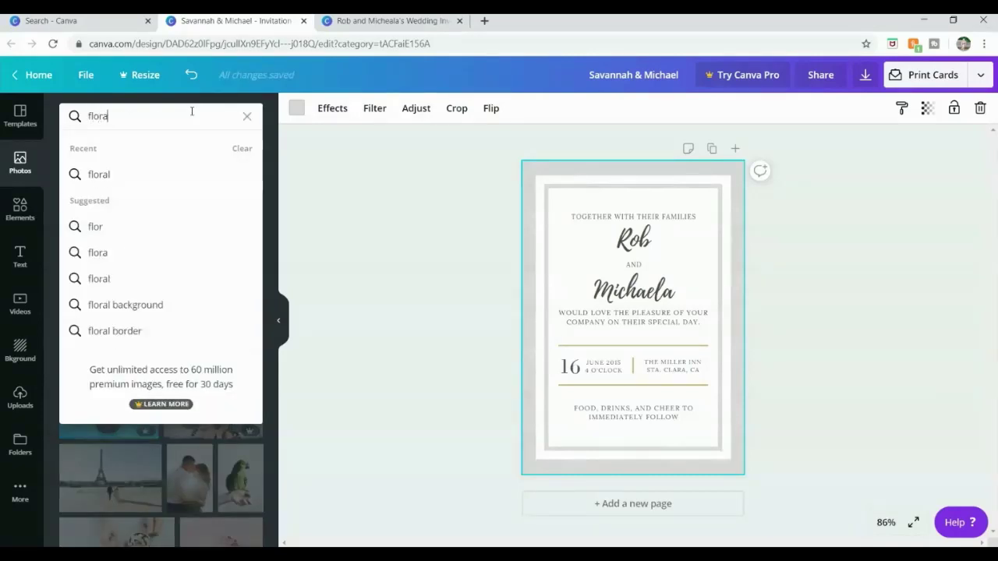
click(159, 180)
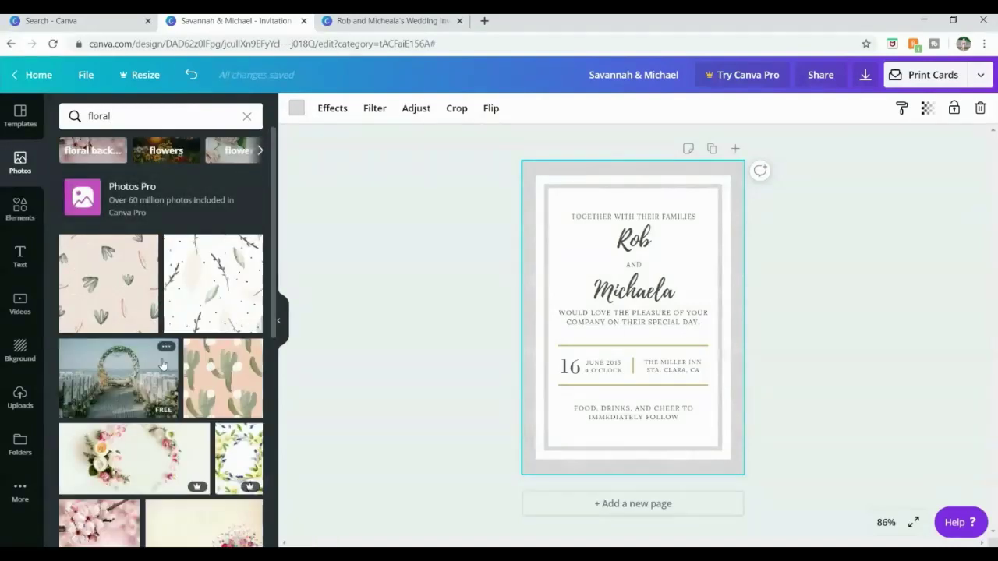
scroll(189, 323, down, 3)
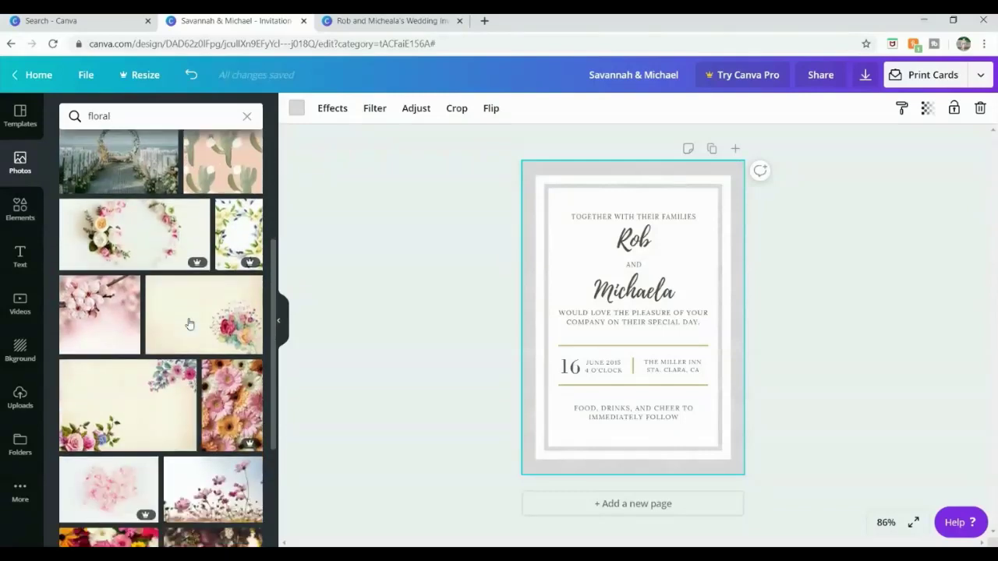
scroll(188, 324, down, 1)
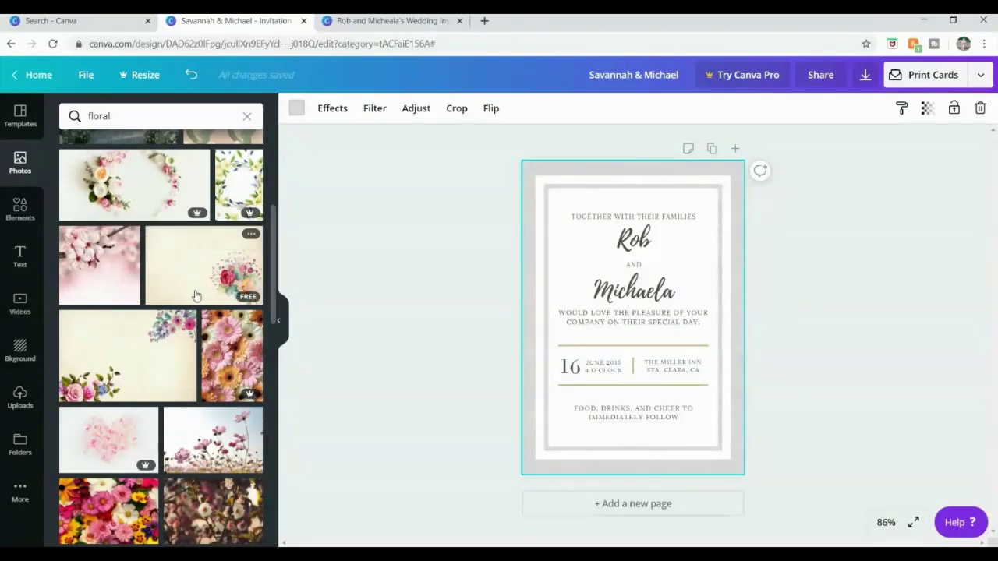
scroll(195, 295, down, 6)
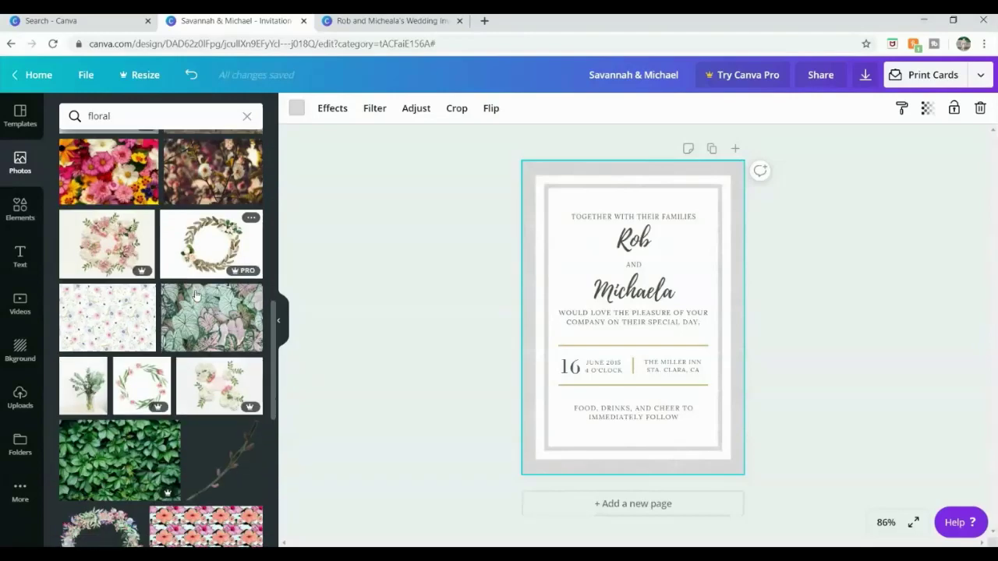
scroll(196, 294, down, 5)
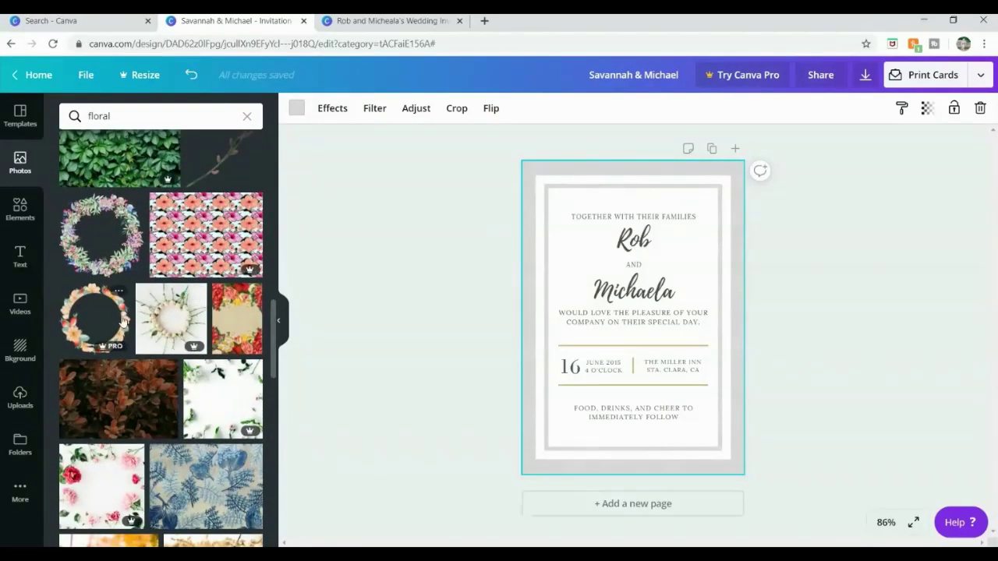
scroll(196, 244, down, 3)
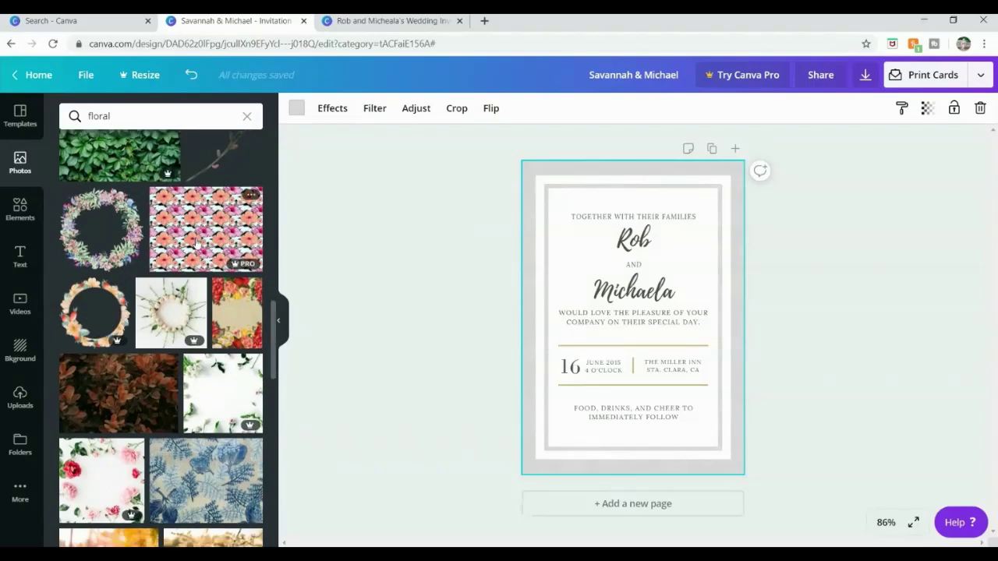
scroll(196, 243, down, 10)
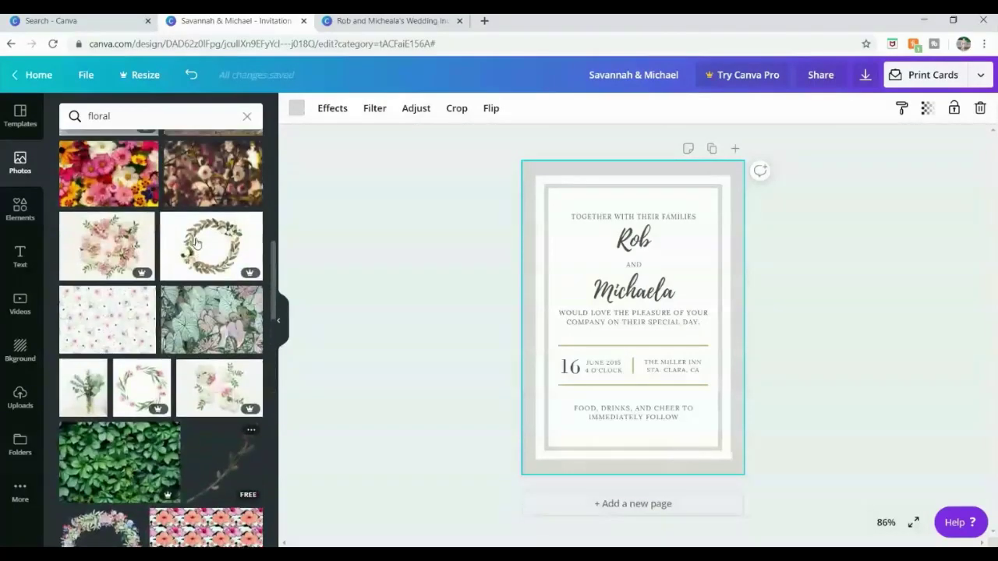
scroll(196, 244, up, 4)
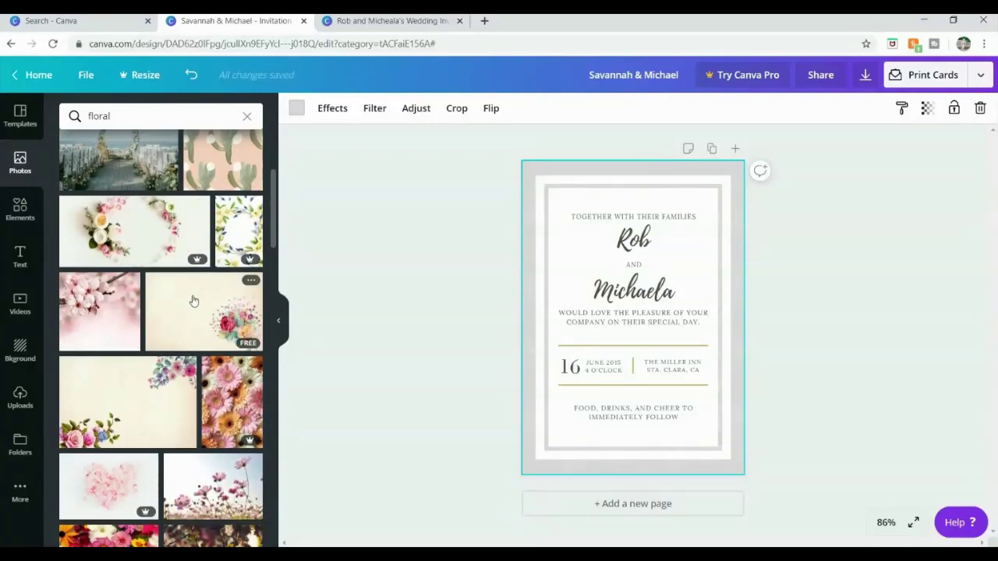
- Try the cream photo with the flower bouquet as the invitation background, and undo it
drag(194, 296, 530, 294)
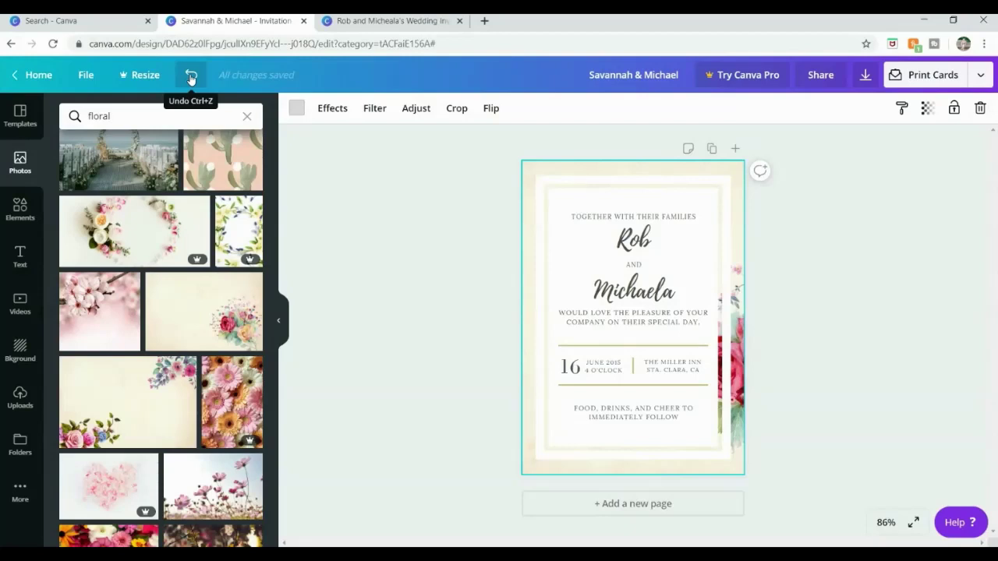
click(191, 75)
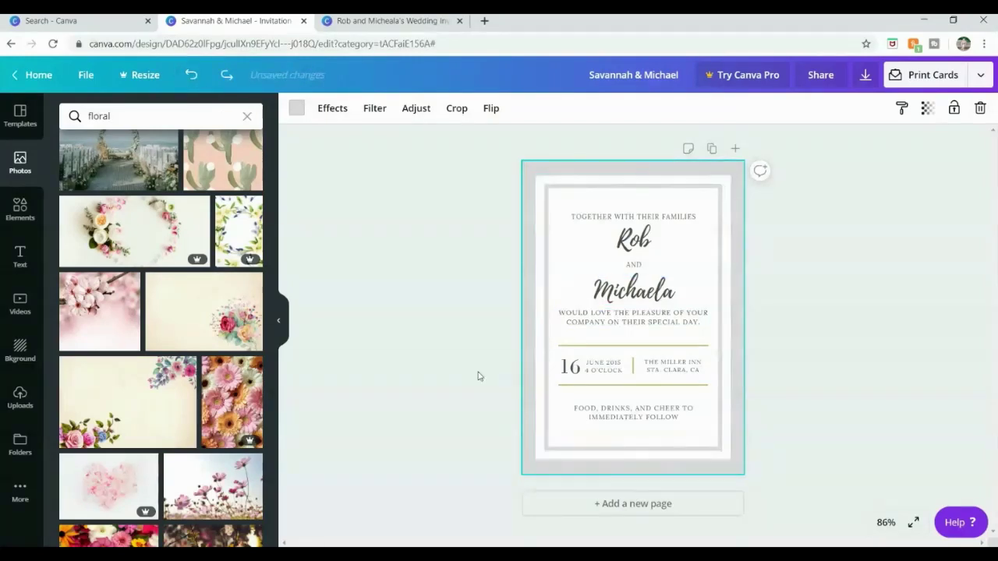
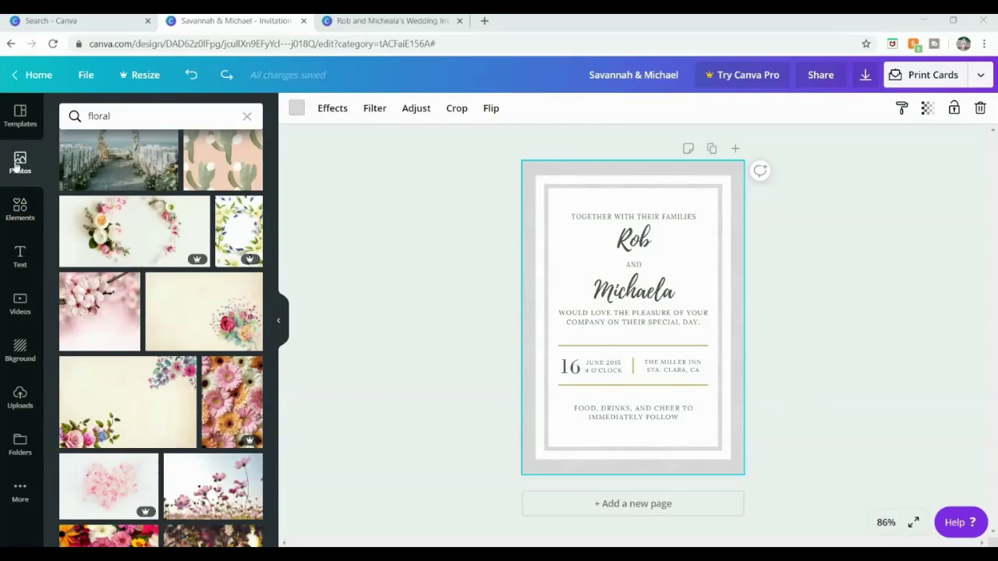
- Search the elements for "flower" and add the outlined rose stem drawing to the invitation
click(20, 208)
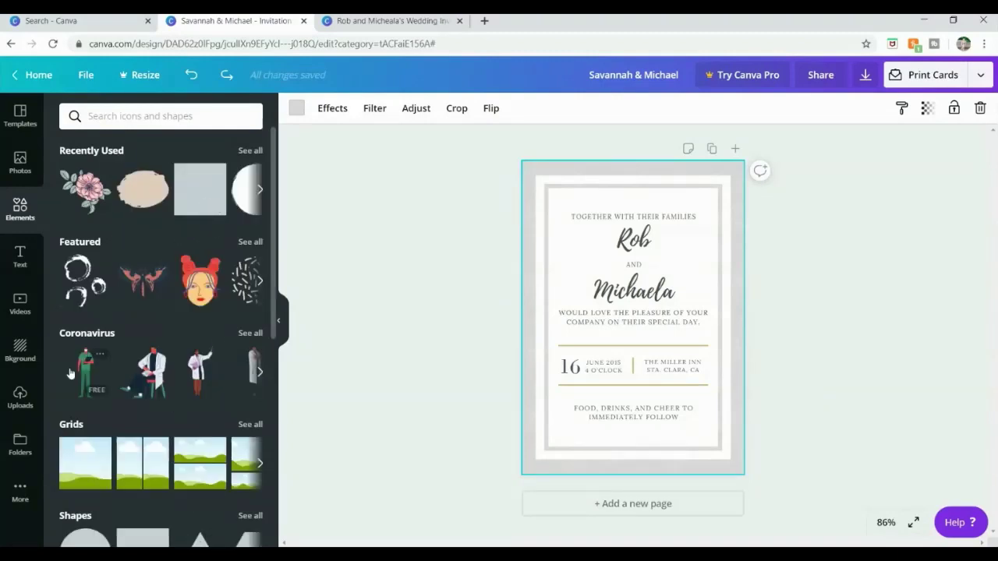
click(192, 120)
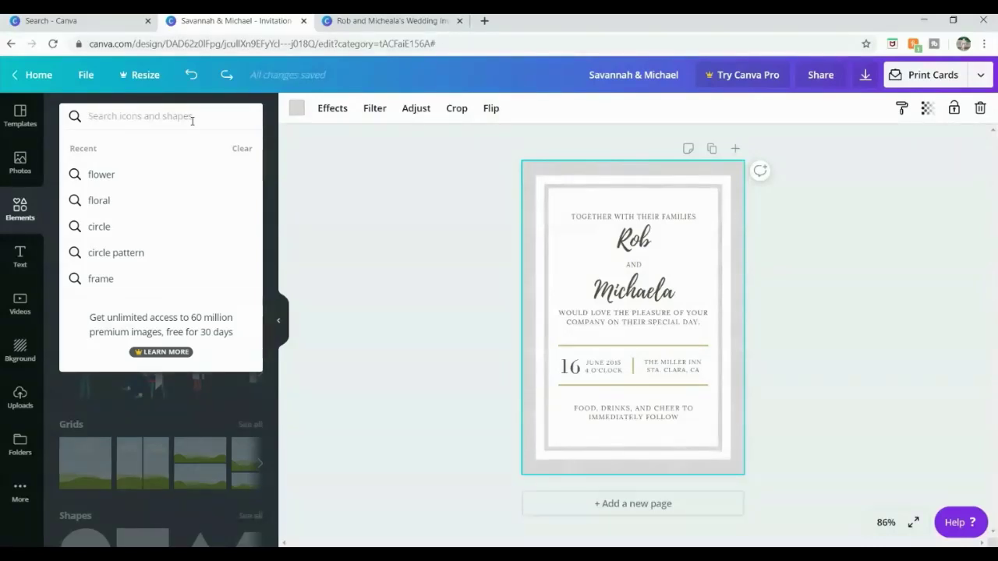
text(flower)
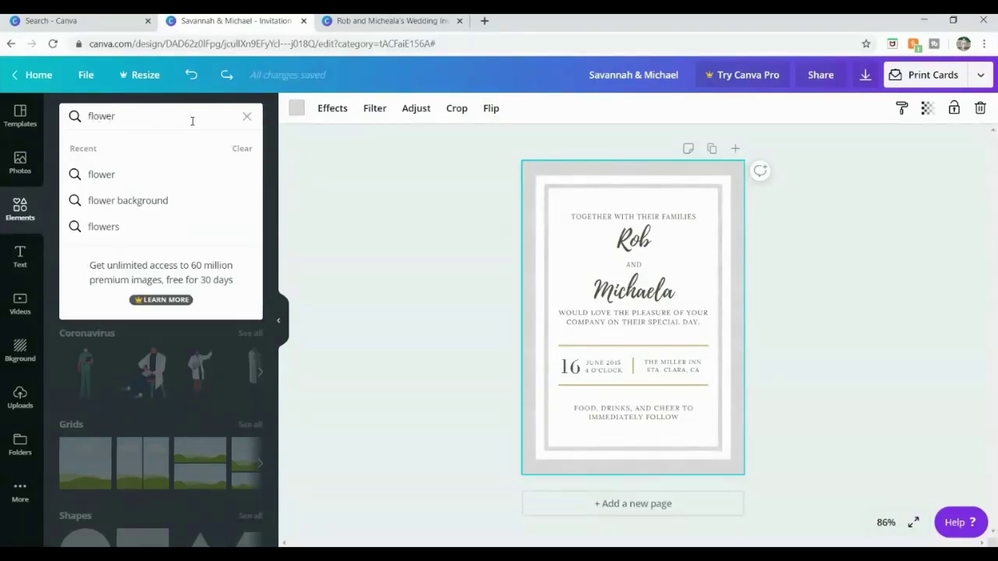
key(Return)
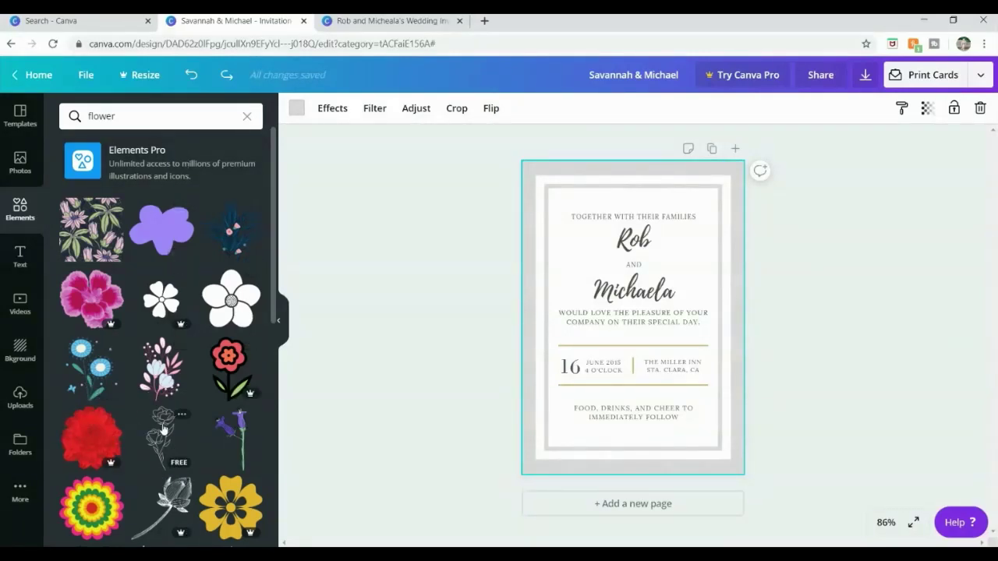
scroll(162, 426, down, 3)
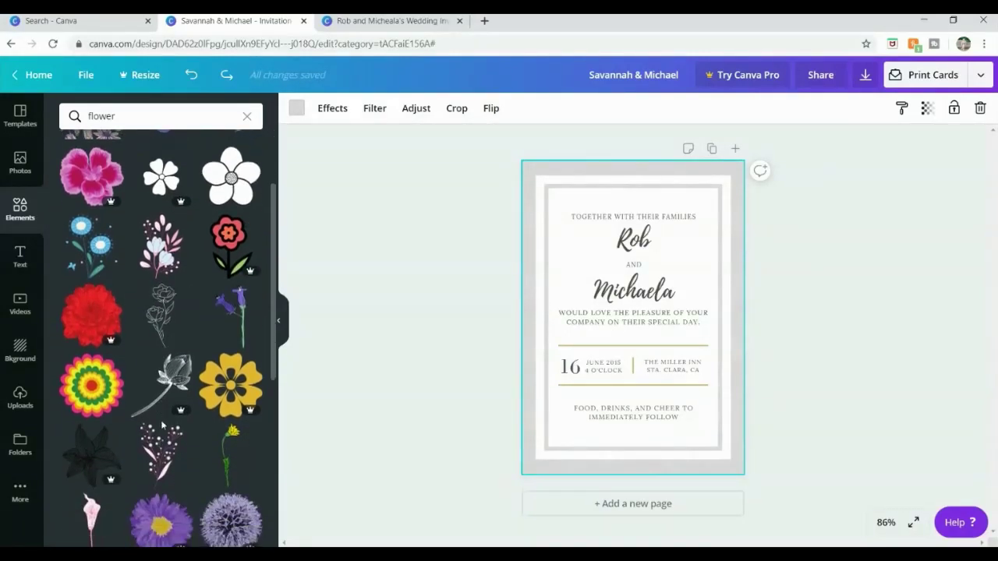
click(162, 312)
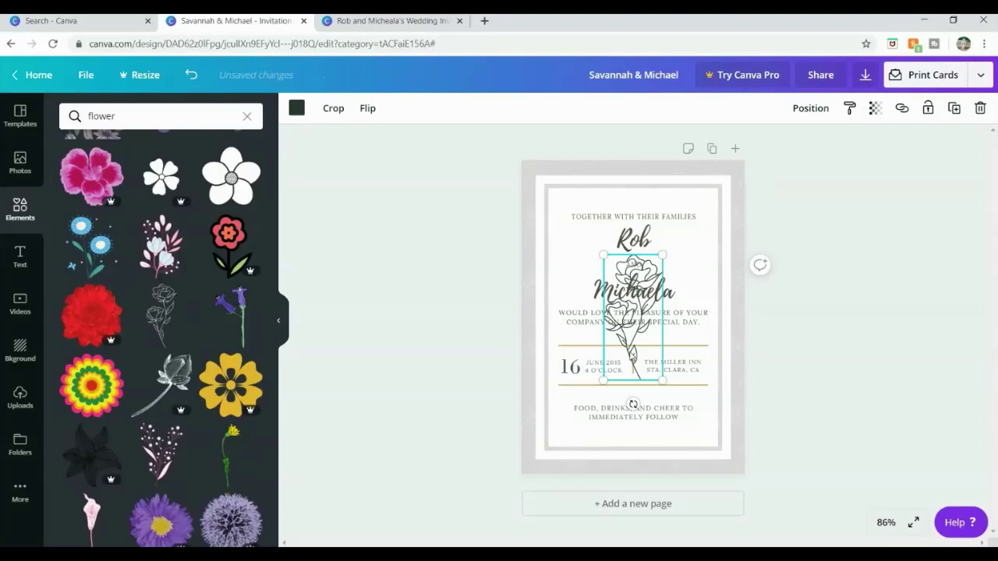
- Shrink the rose drawing, tilt it diagonally and place it over the card's upper-right corner
mouse_move(633, 320)
mouse_down()
mouse_move(691, 248)
mouse_move(702, 256)
mouse_up()
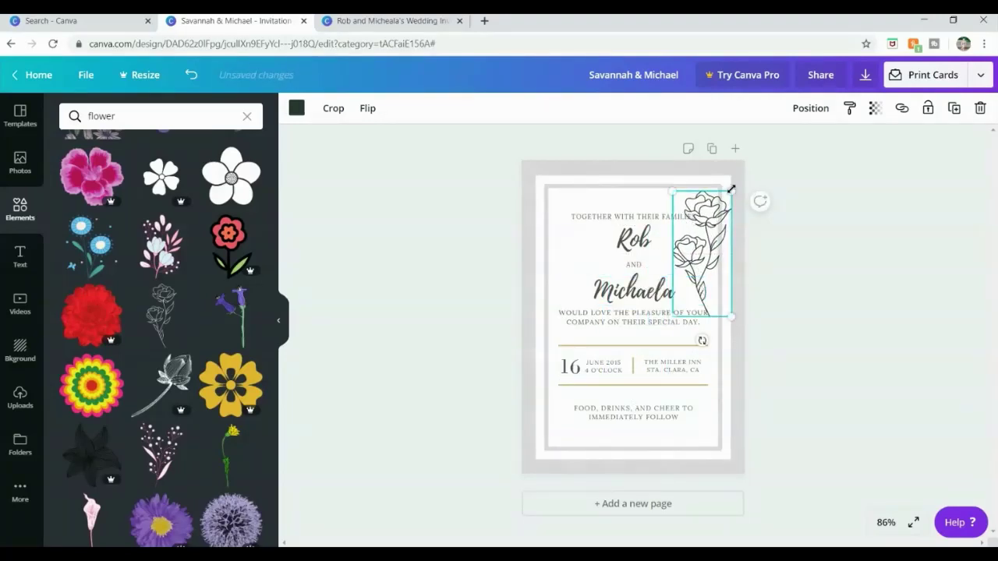
drag(728, 194, 700, 246)
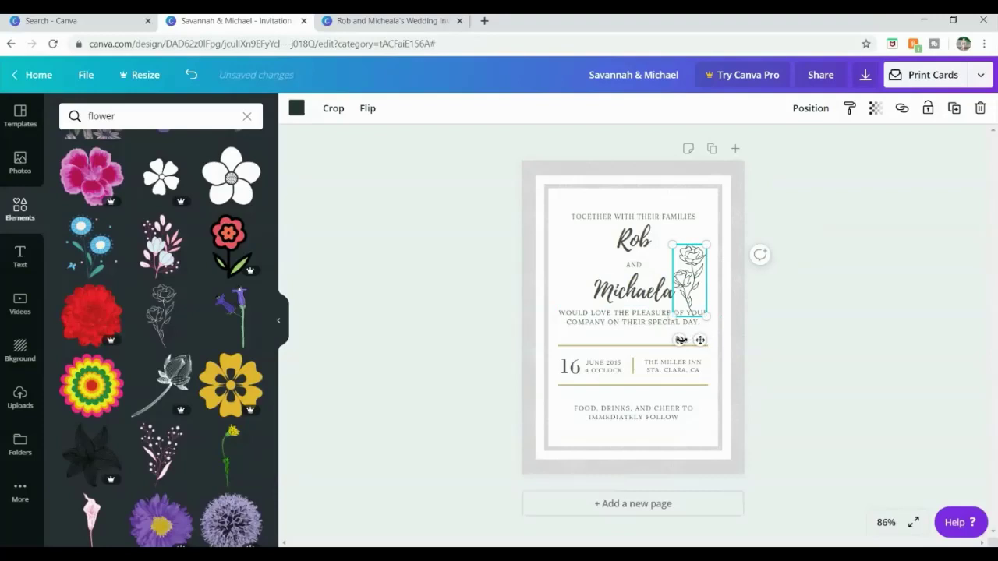
drag(679, 340, 756, 236)
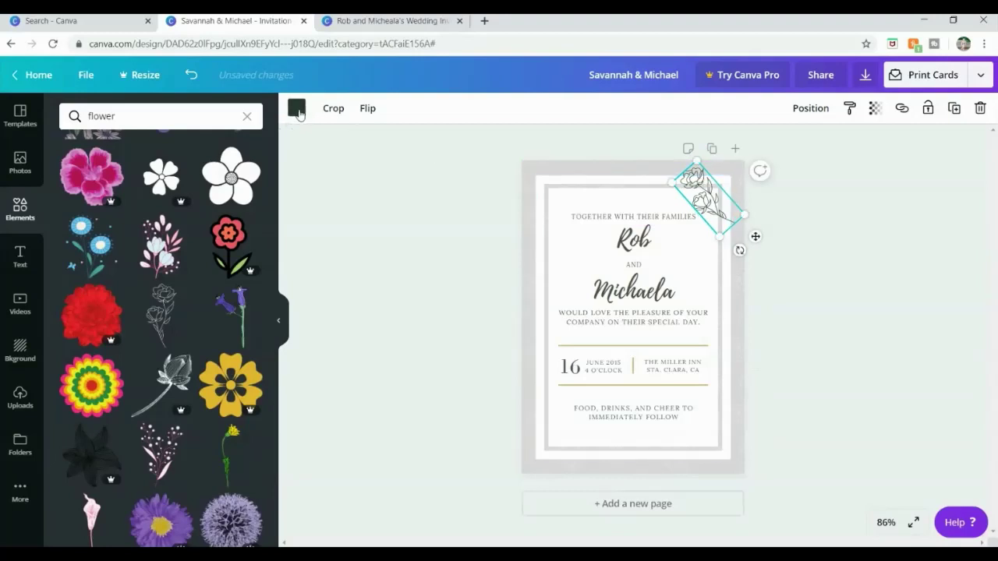
- Recolour the rose drawing with the gold document colour and set its transparency to 41
click(297, 109)
click(184, 242)
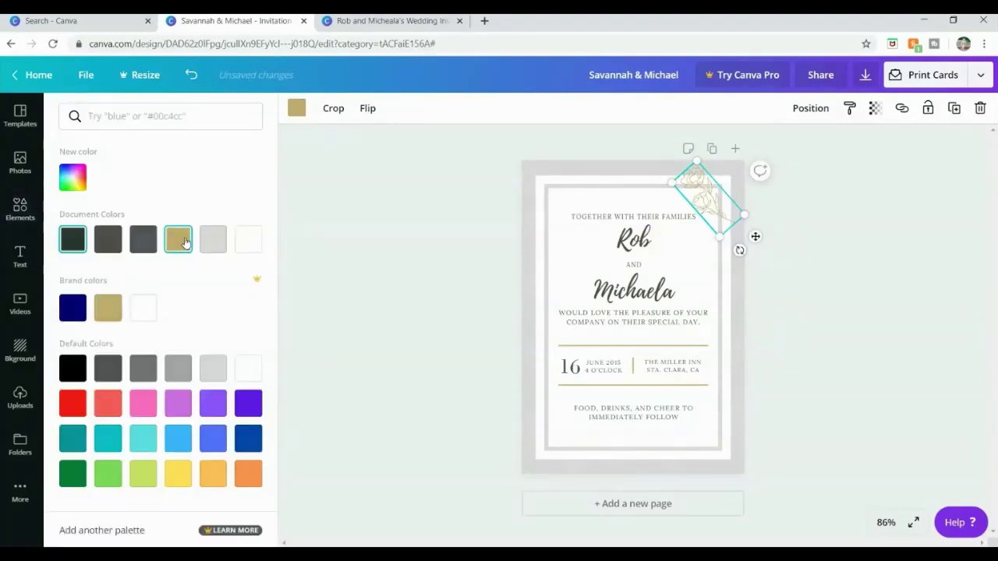
click(875, 112)
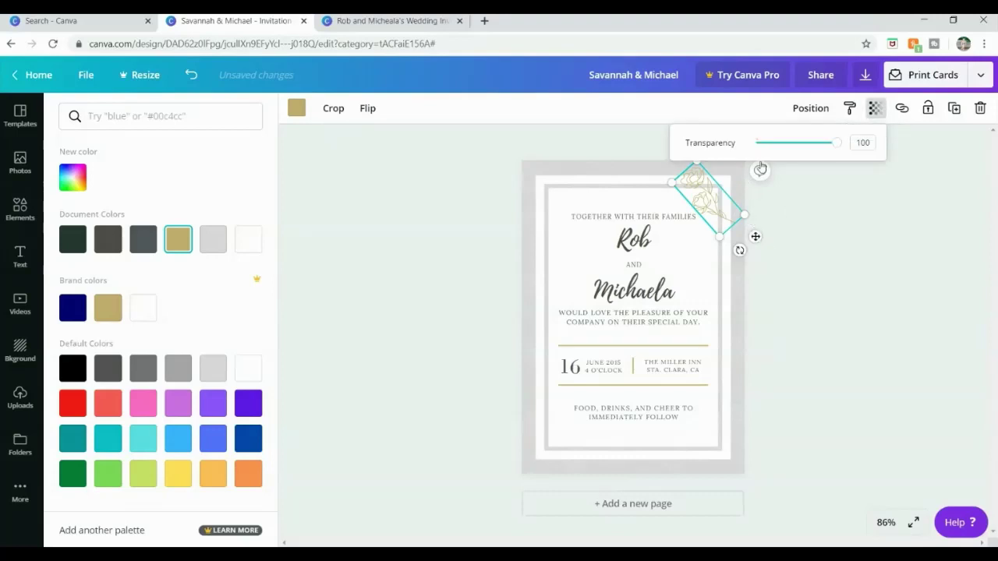
drag(835, 148, 788, 148)
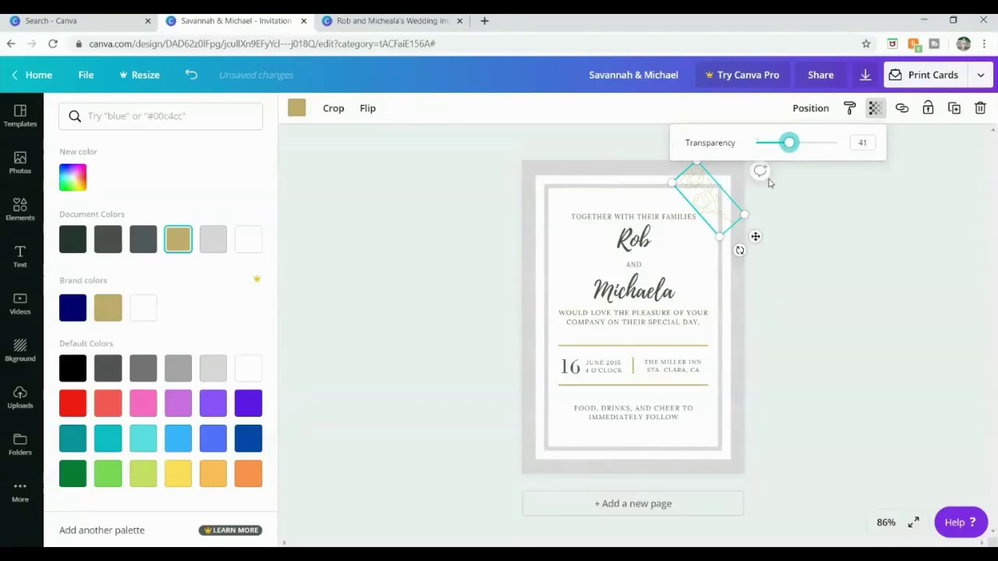
- Enlarge the gold rose drawing across the card's right edge, and place a duplicate rotated to 54° over the lower-left corner
drag(719, 235, 690, 438)
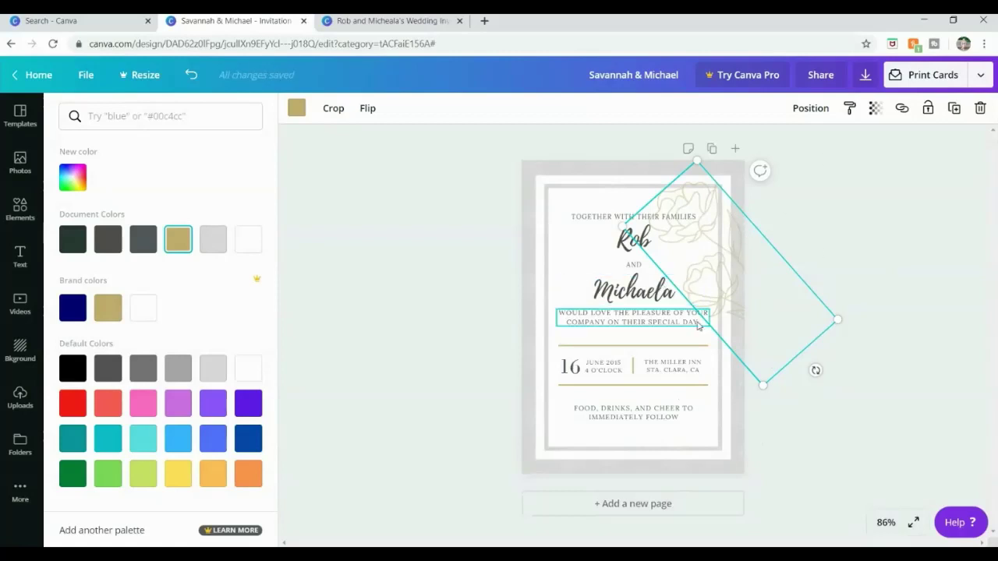
click(954, 109)
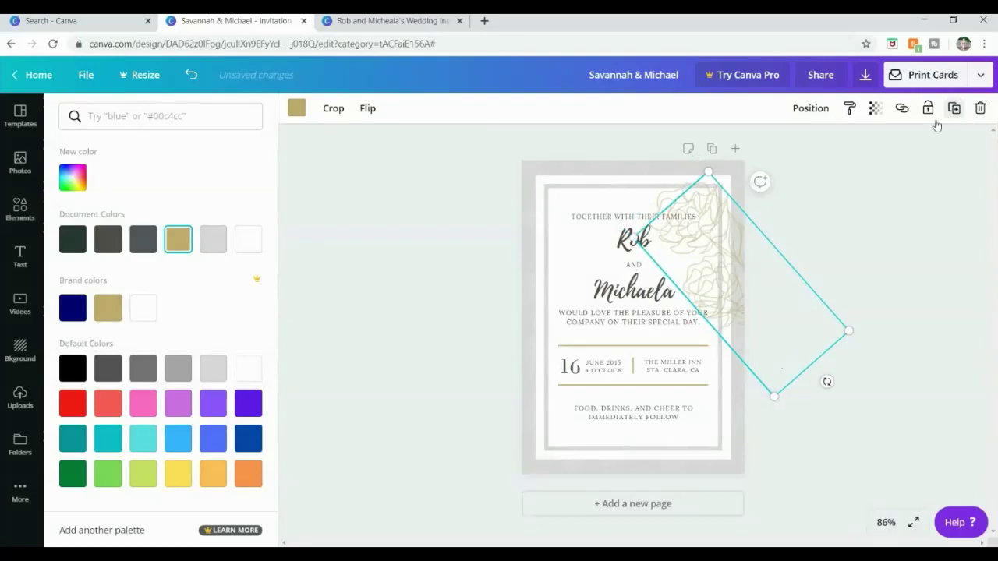
drag(714, 263, 565, 396)
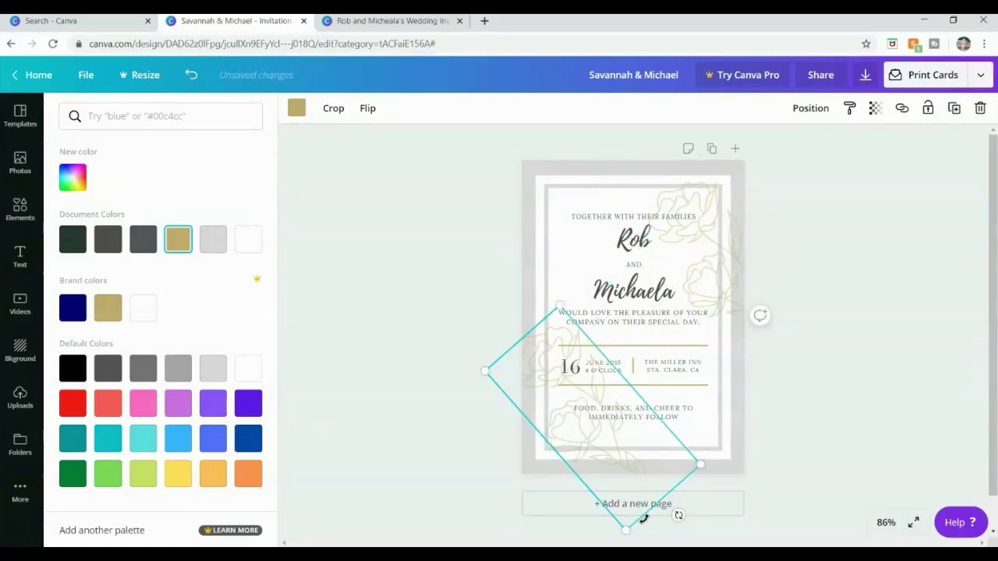
drag(676, 516, 514, 481)
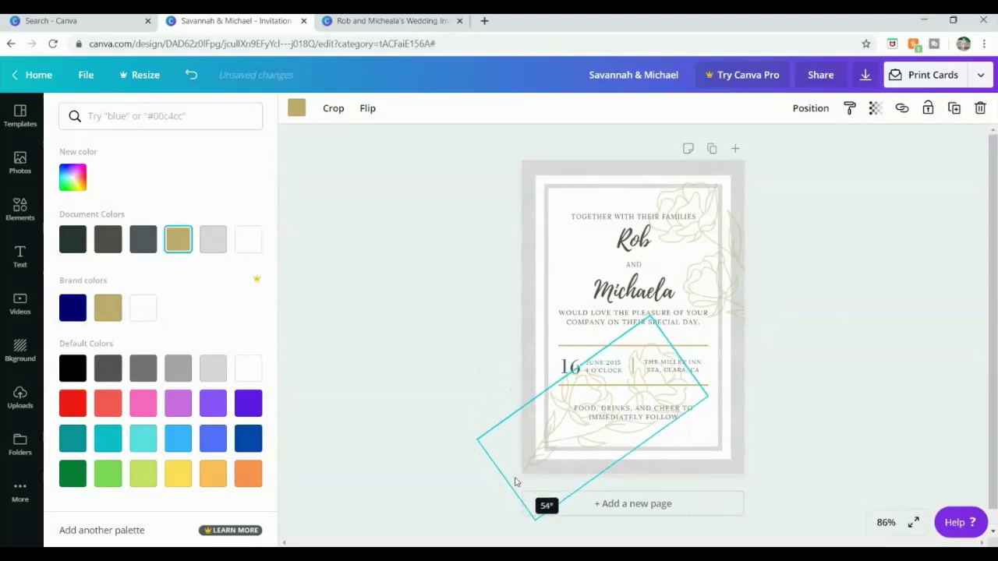
drag(605, 433, 567, 452)
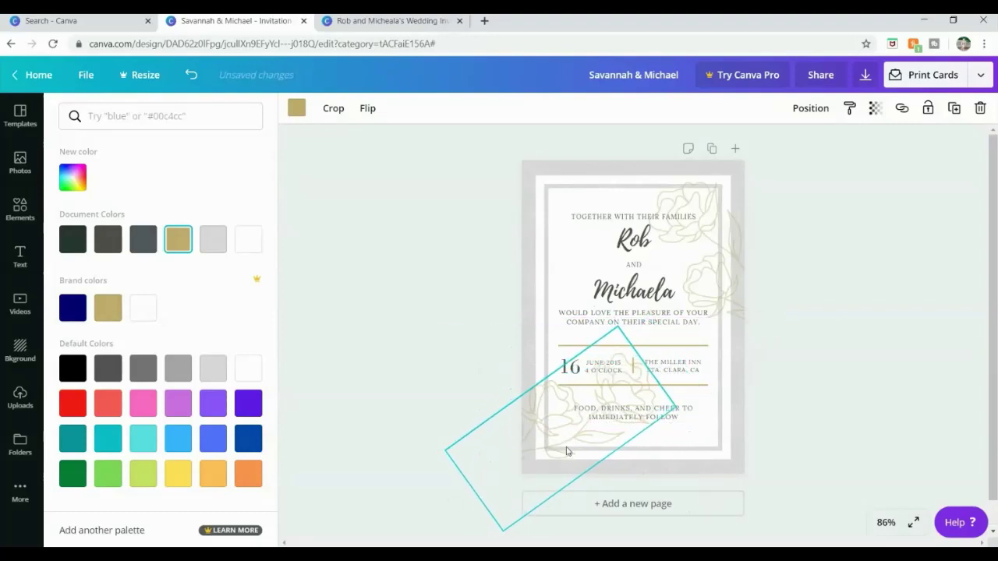
click(860, 284)
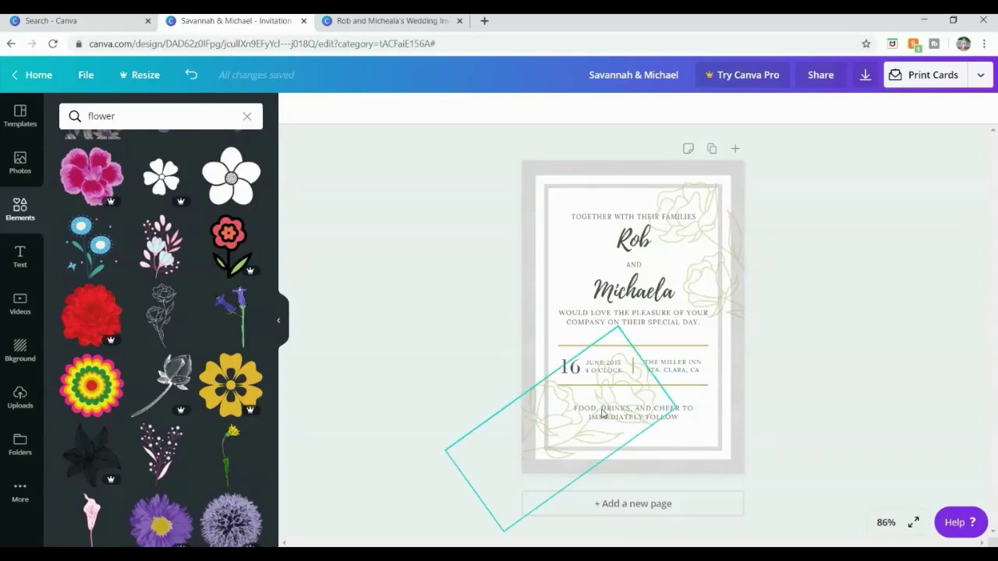
- Try sending both rose drawings behind the invitation's white panel, and undo all the flower additions
click(577, 421)
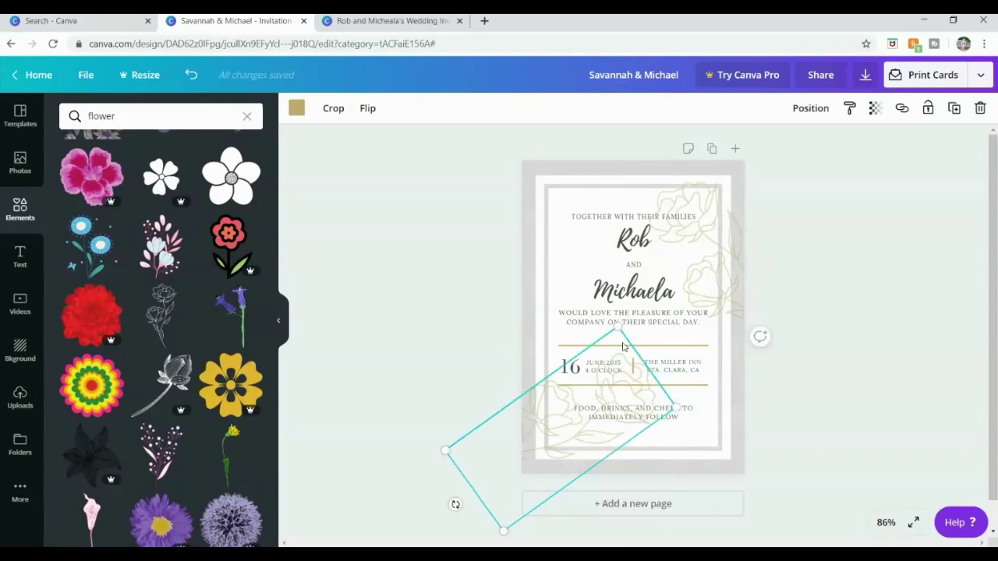
click(817, 105)
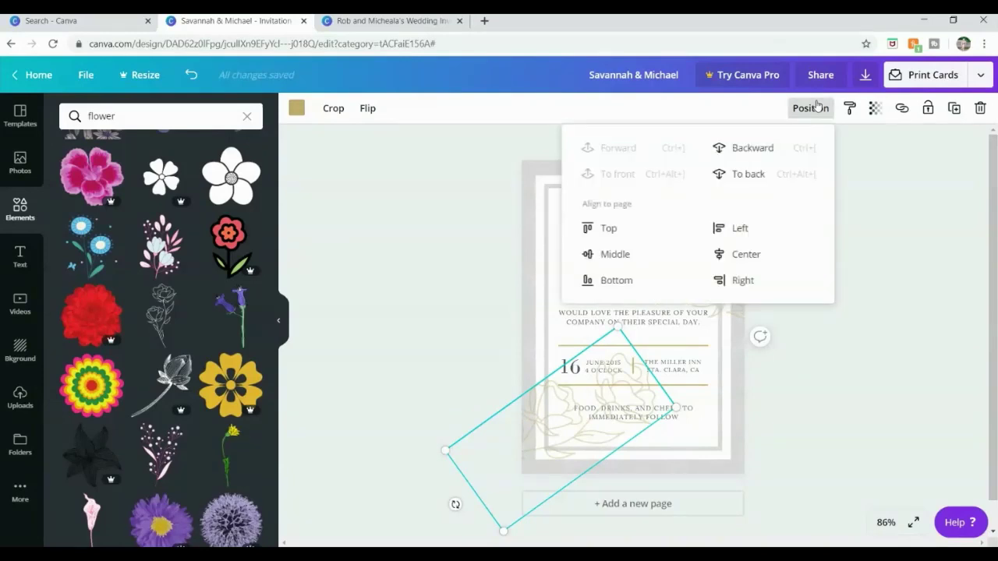
click(747, 176)
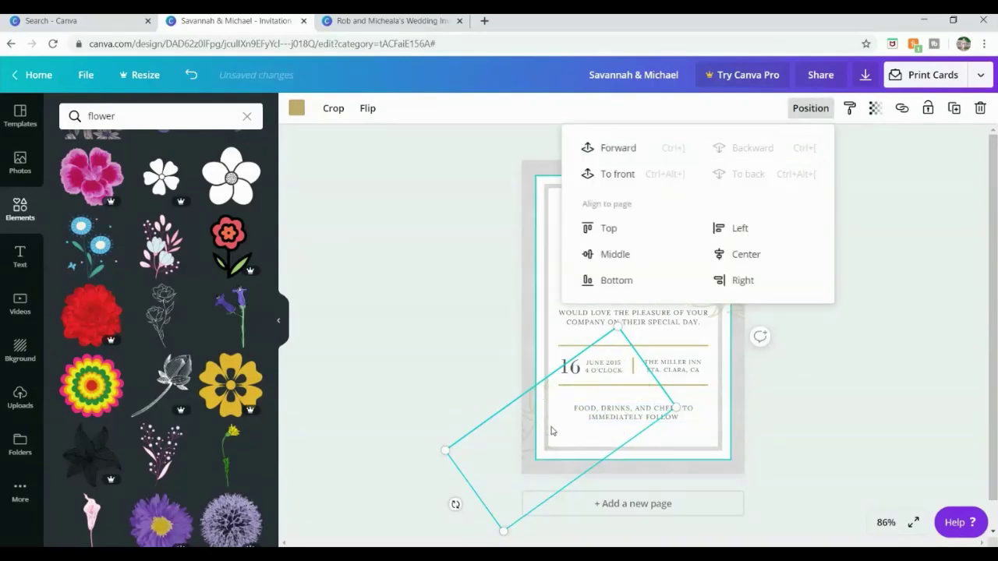
click(438, 326)
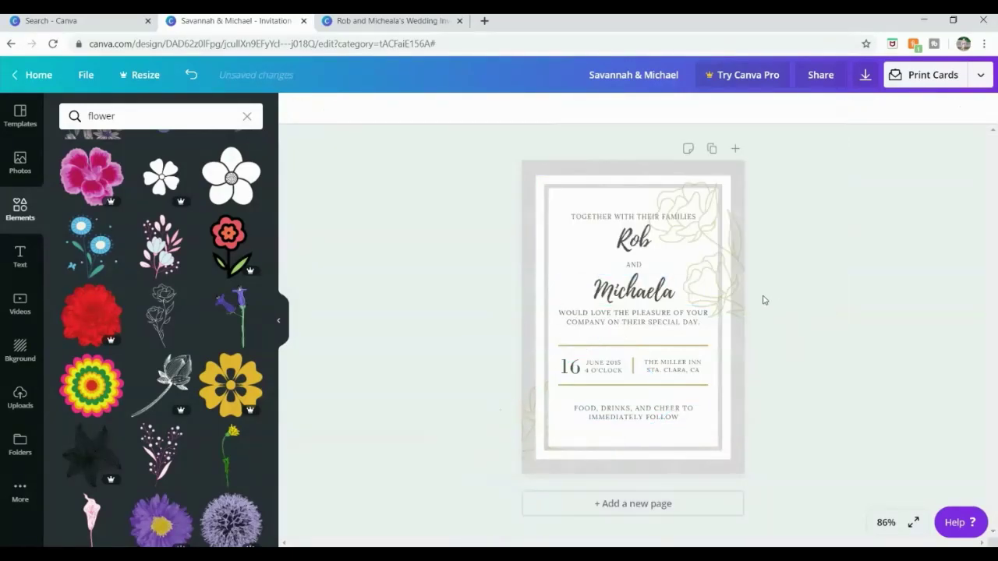
click(739, 289)
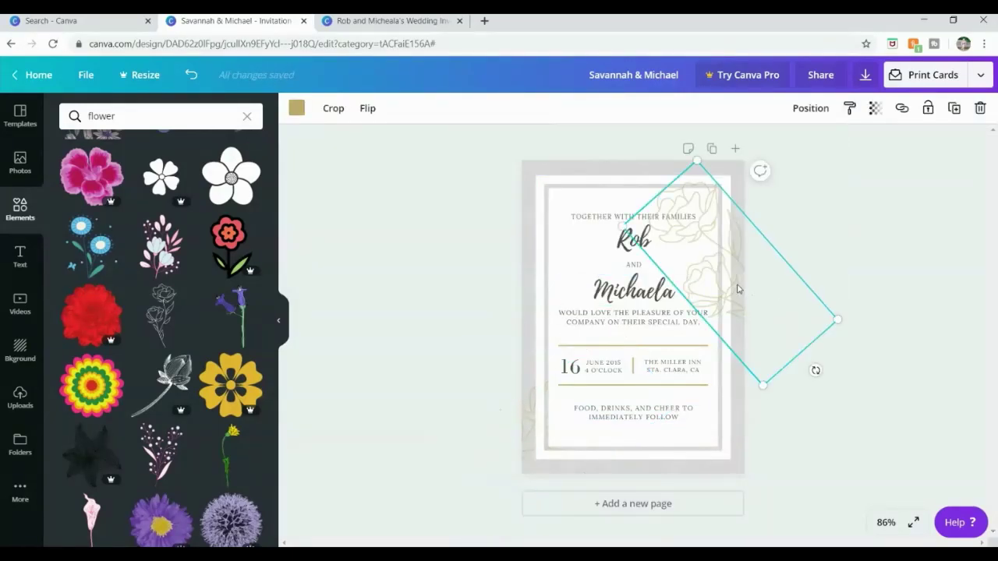
click(818, 114)
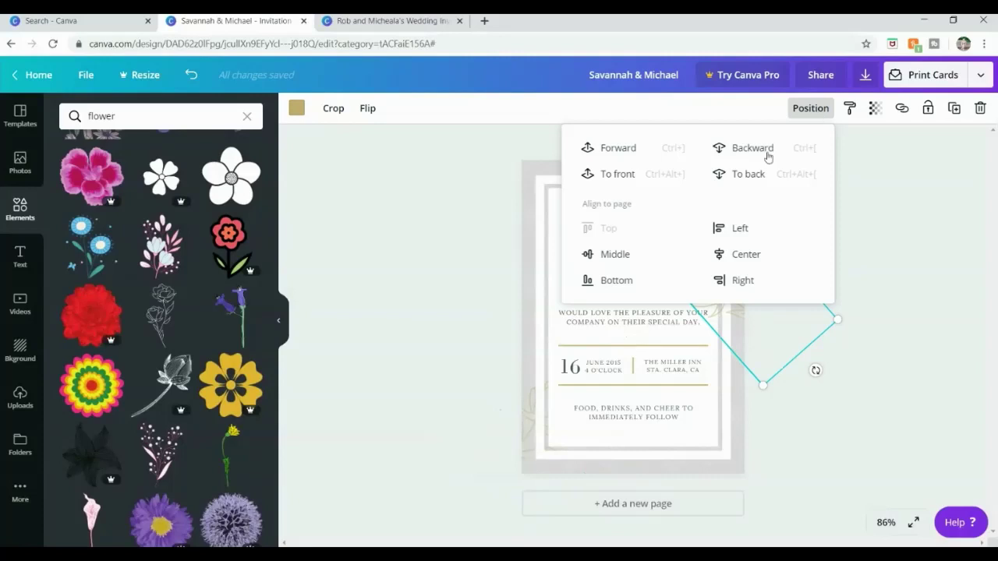
click(725, 152)
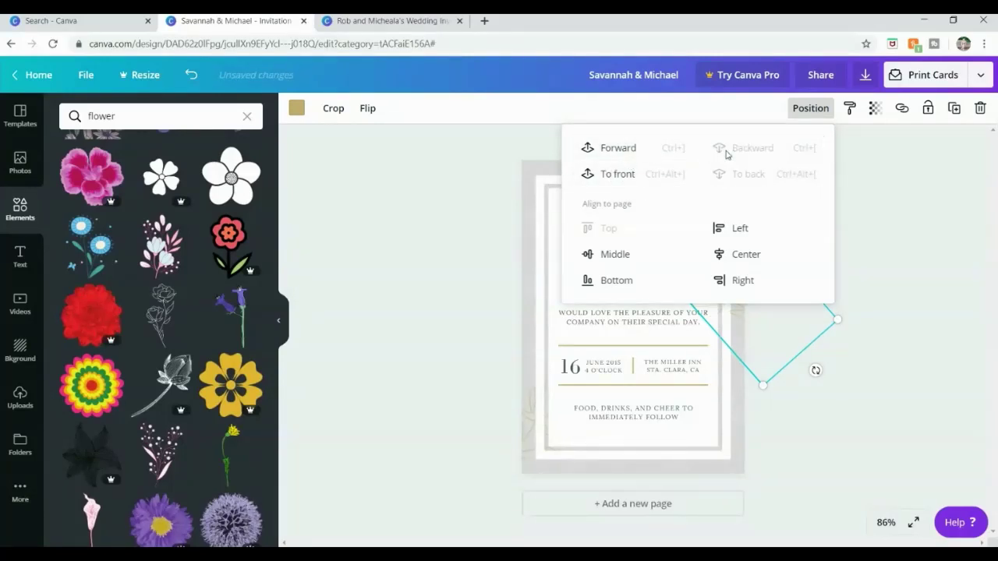
click(879, 283)
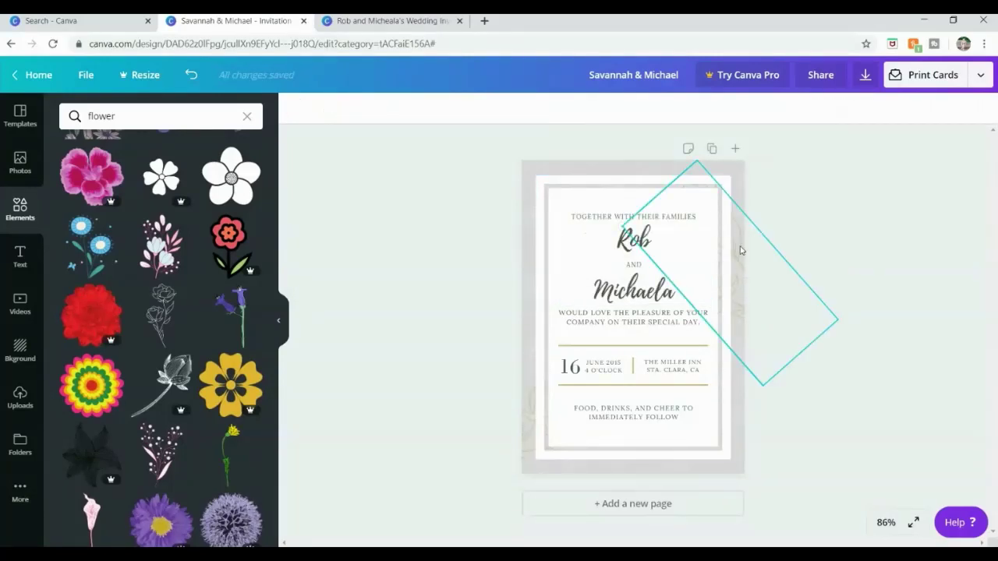
click(192, 75)
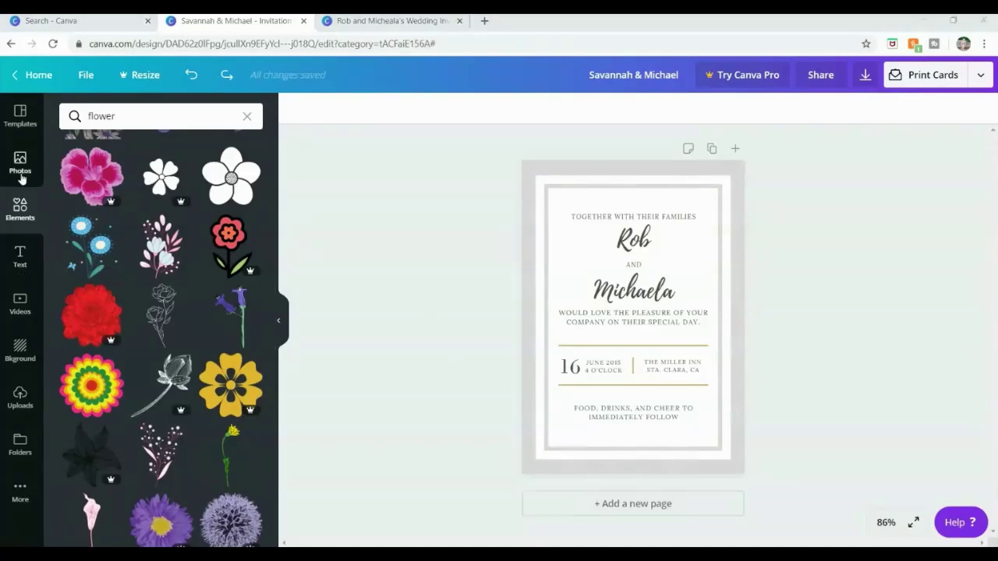
- Add a subheading reading "With Love" to the invitation and set its font to Bodoni FLF
click(21, 259)
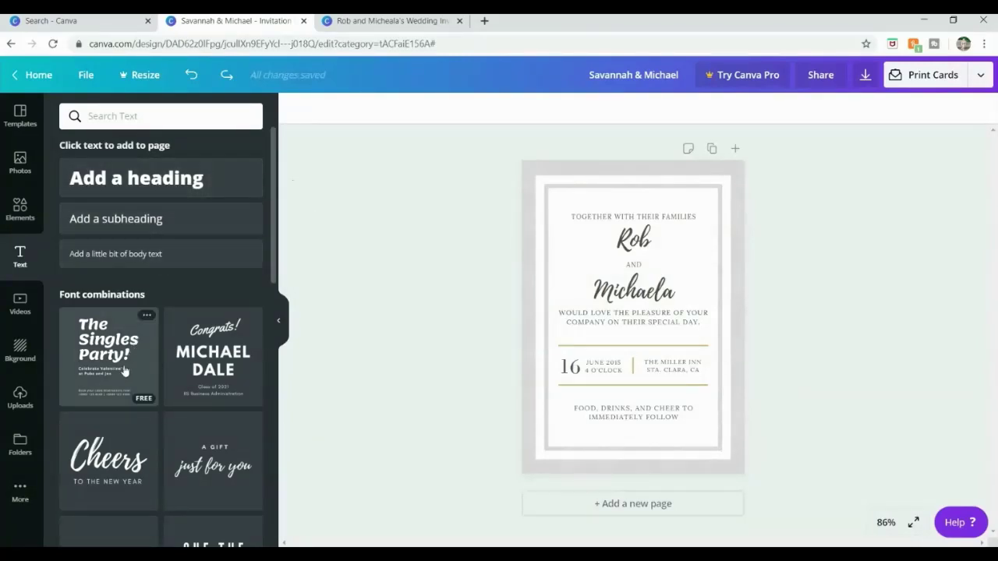
scroll(190, 258, down, 5)
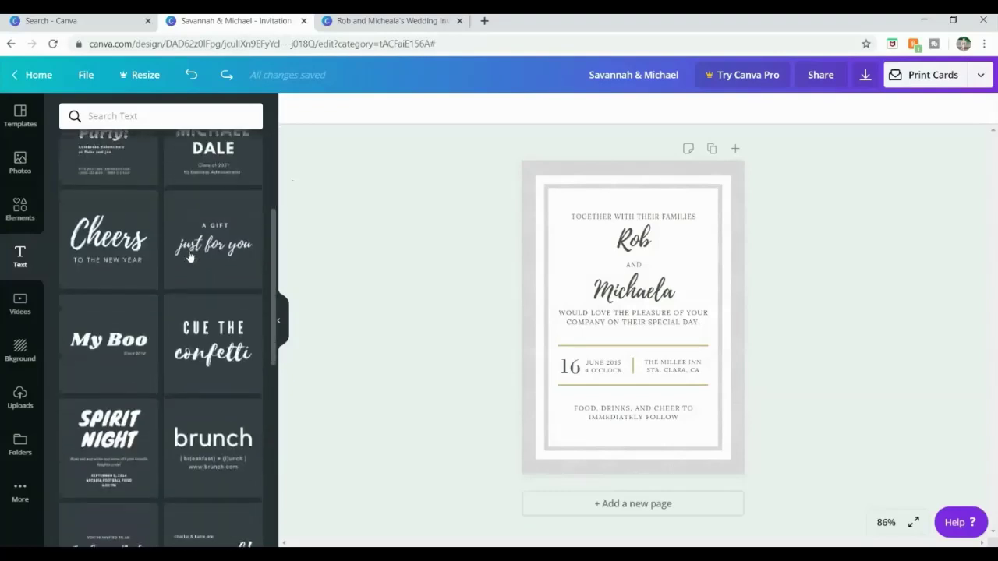
scroll(171, 303, up, 5)
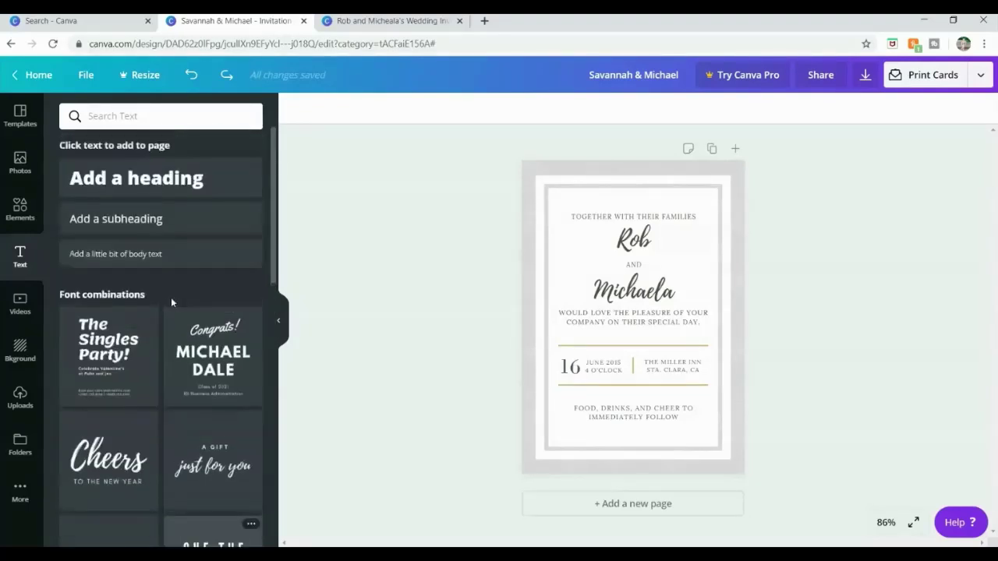
click(159, 229)
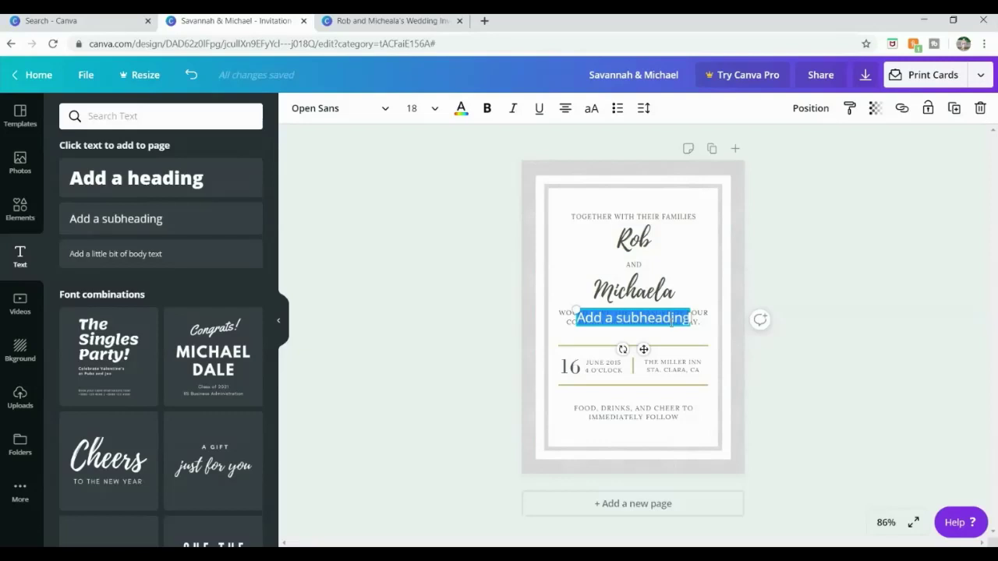
text(Wit)
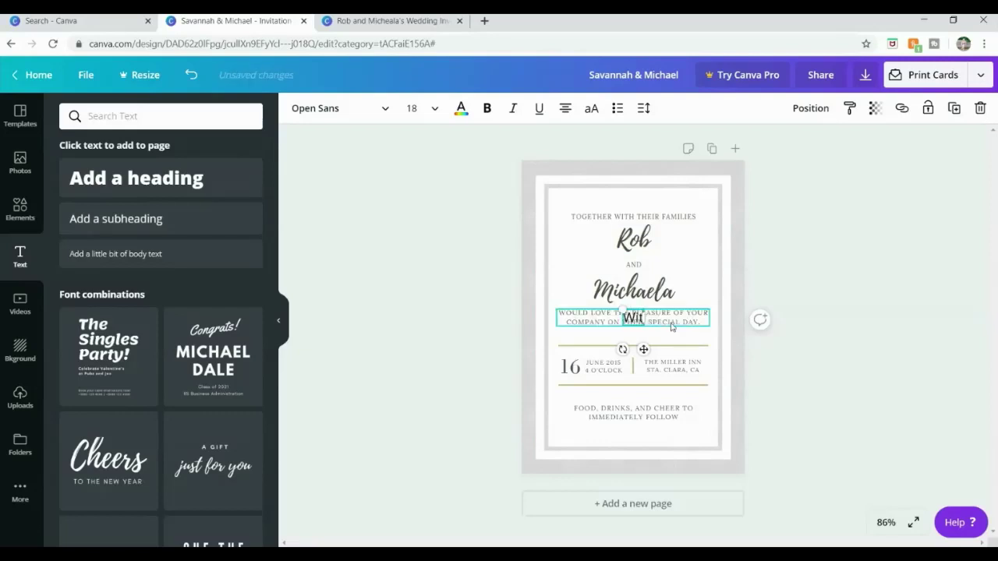
text(h Love)
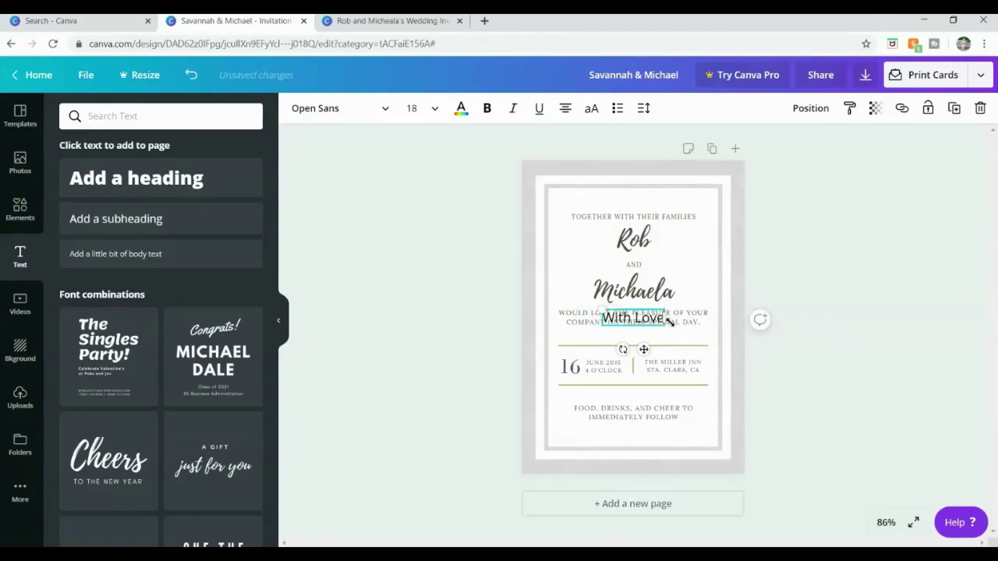
click(381, 109)
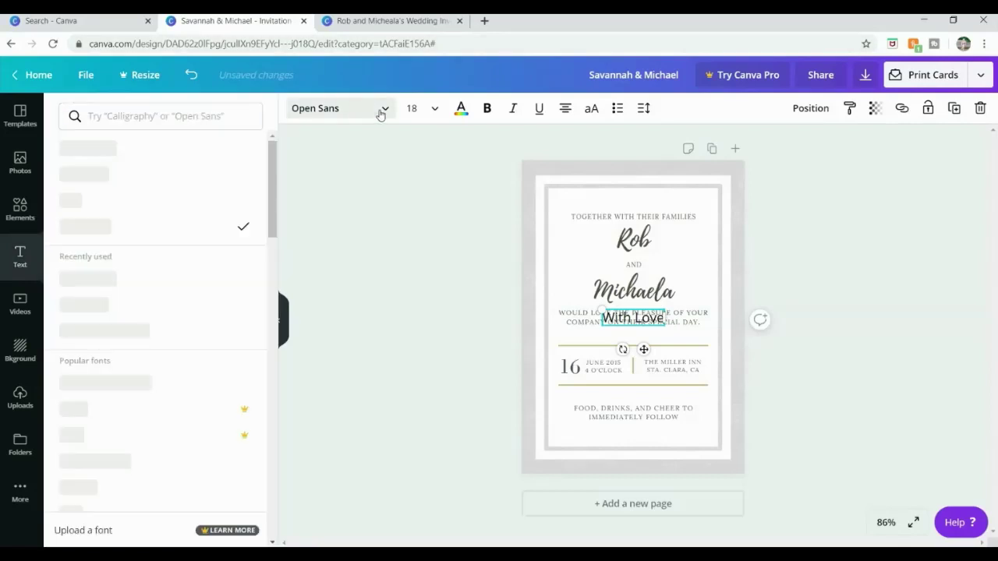
click(161, 173)
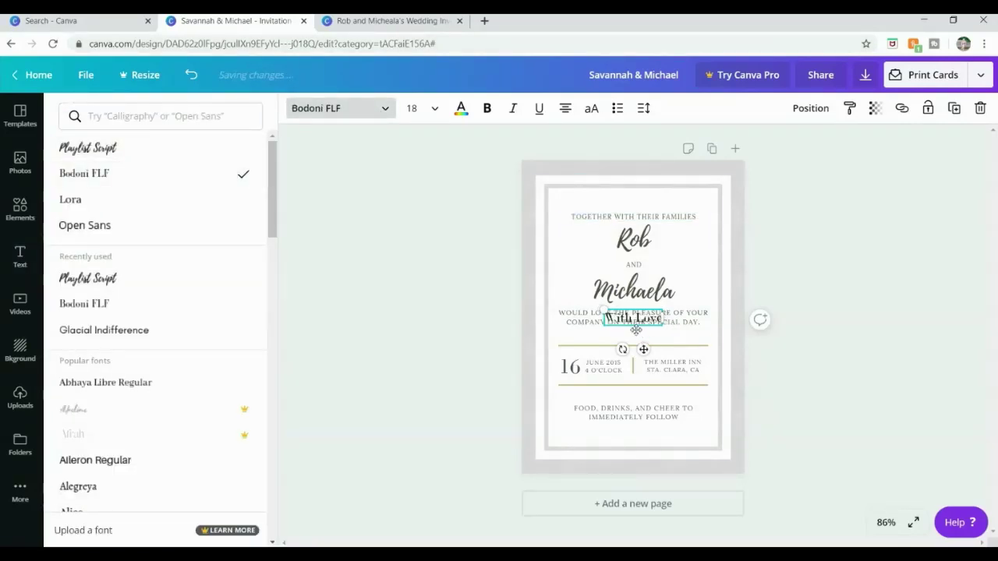
- Move the "With Love" text below the closing food and drinks line, and delete it from the invitation
drag(635, 329, 637, 445)
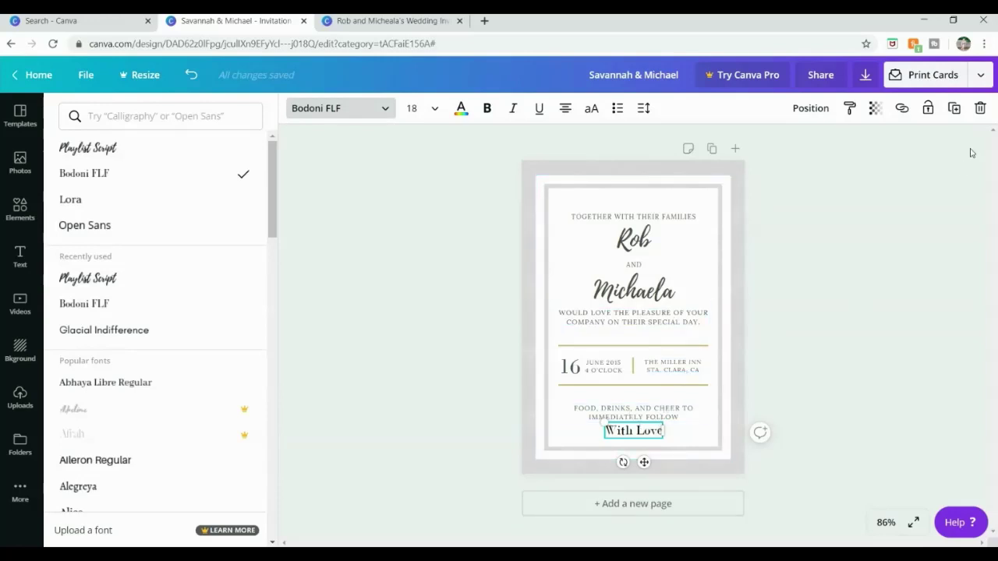
click(980, 109)
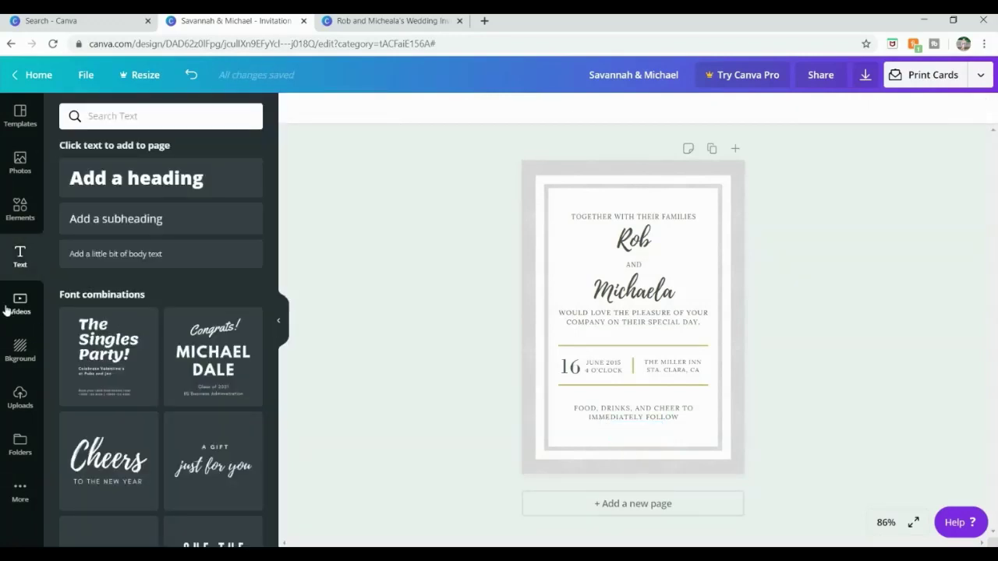
- Try the pale wood, pineapple and light blue striped backgrounds on the invitation, and undo all of these background changes
click(20, 351)
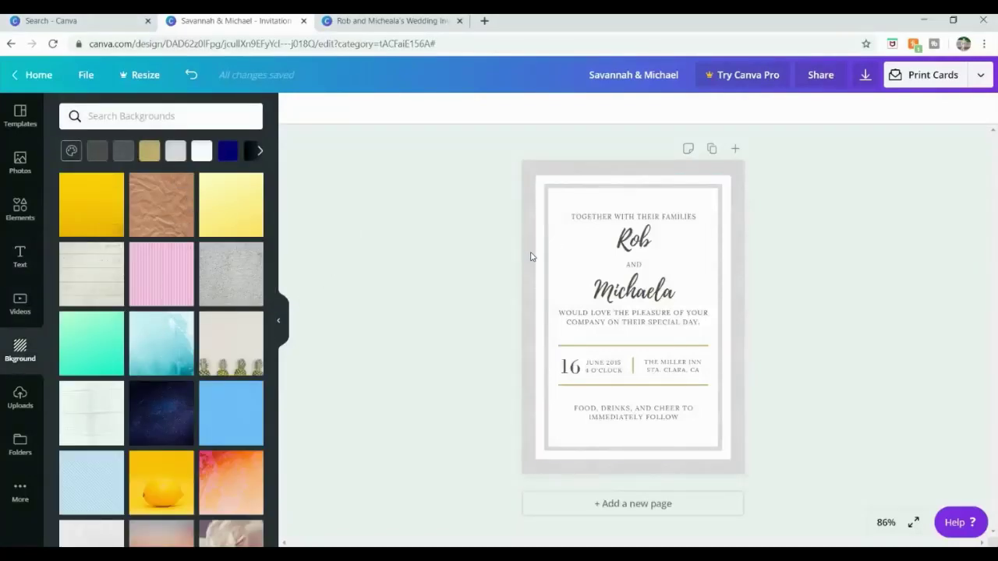
click(84, 276)
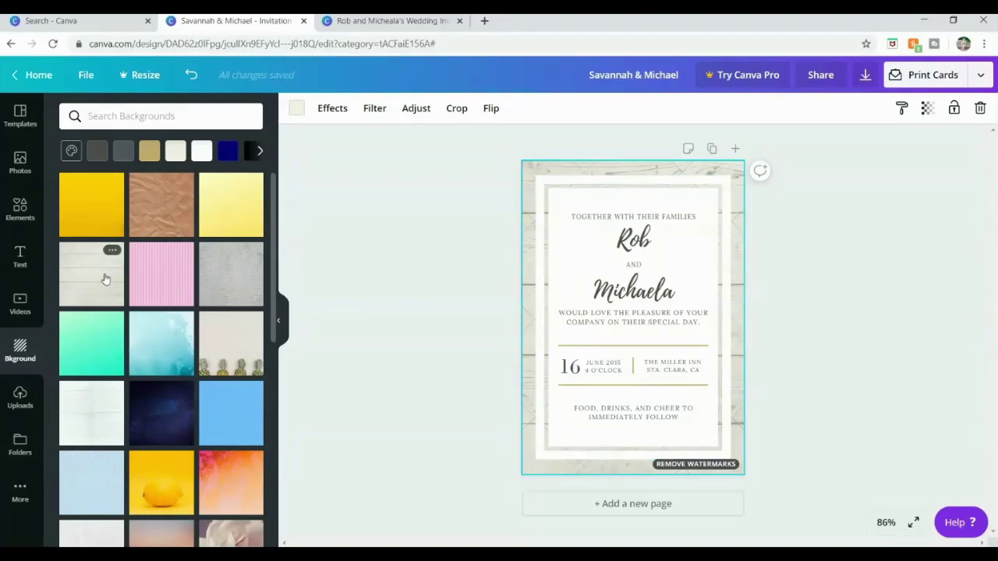
click(222, 351)
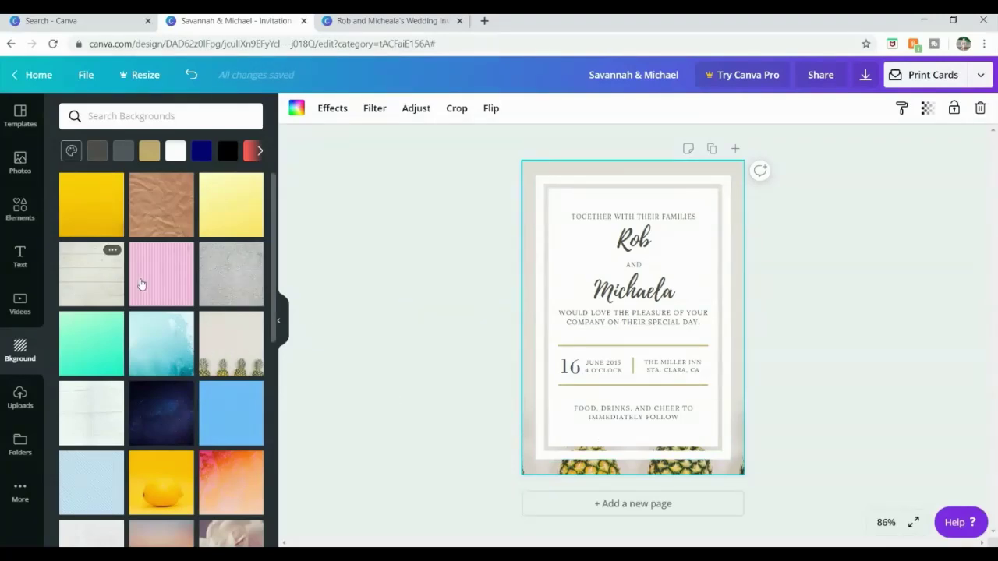
click(98, 493)
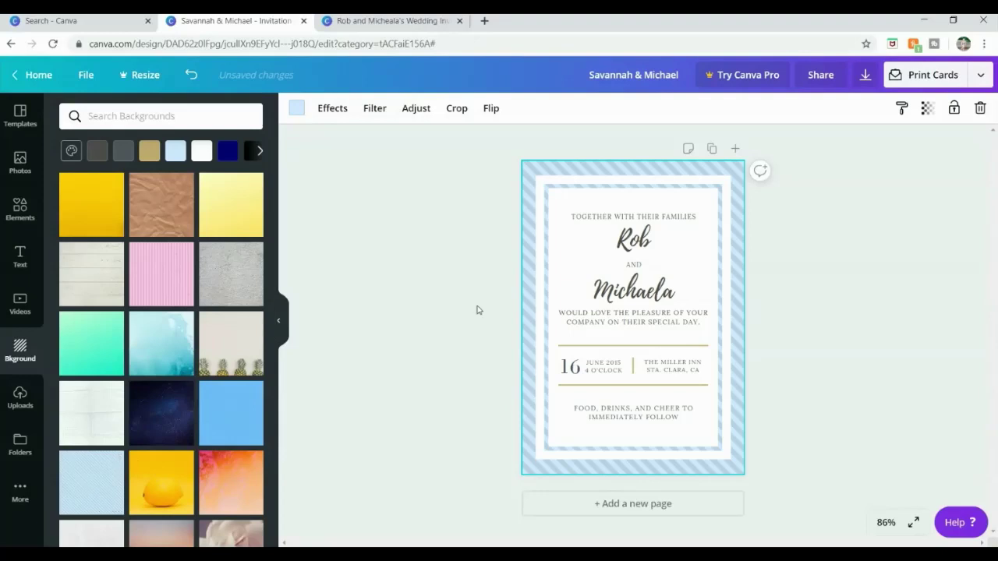
click(196, 81)
click(196, 81)
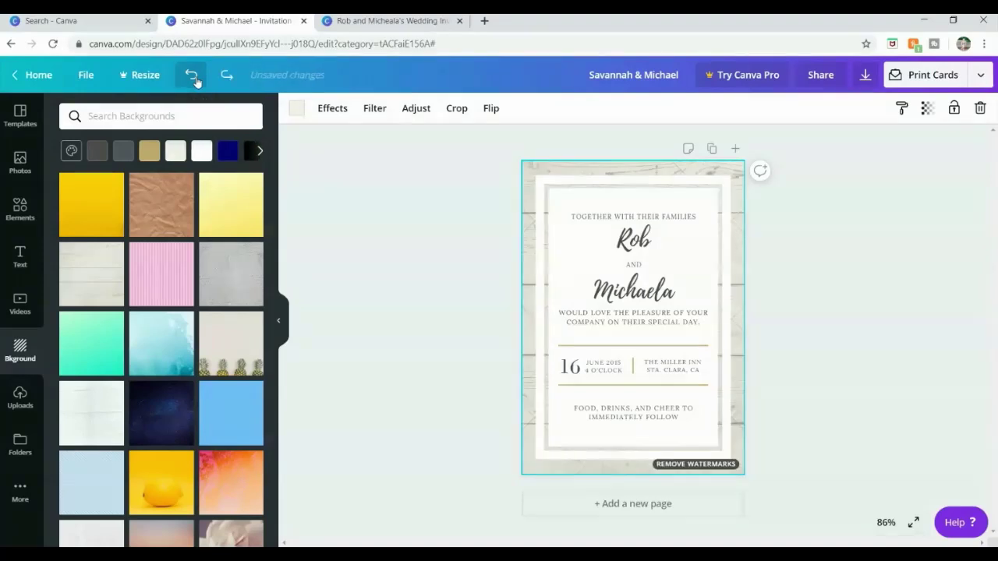
click(196, 81)
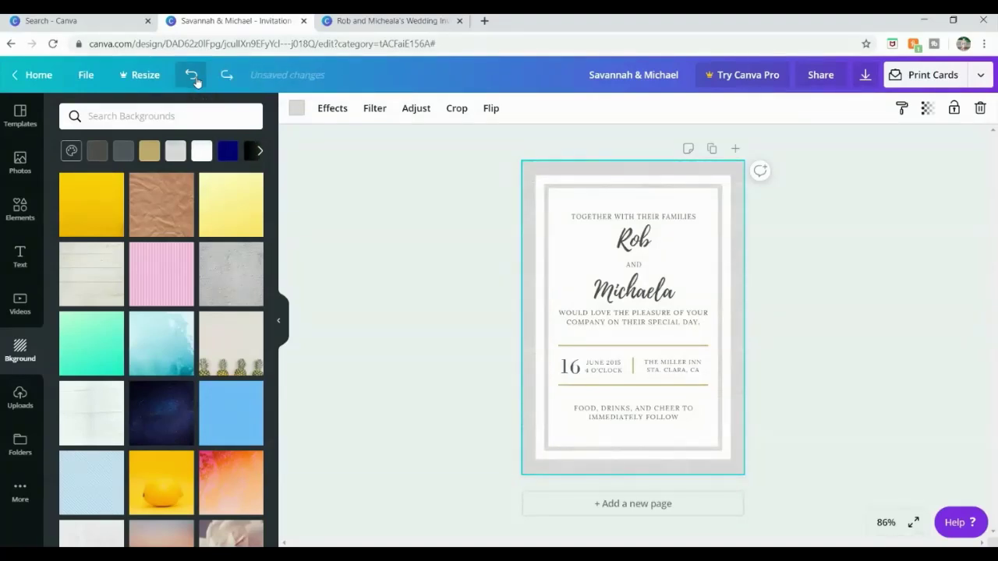
- Set the uploaded photo of the wedding couple walking on the leafy path as the invitation's background
click(21, 395)
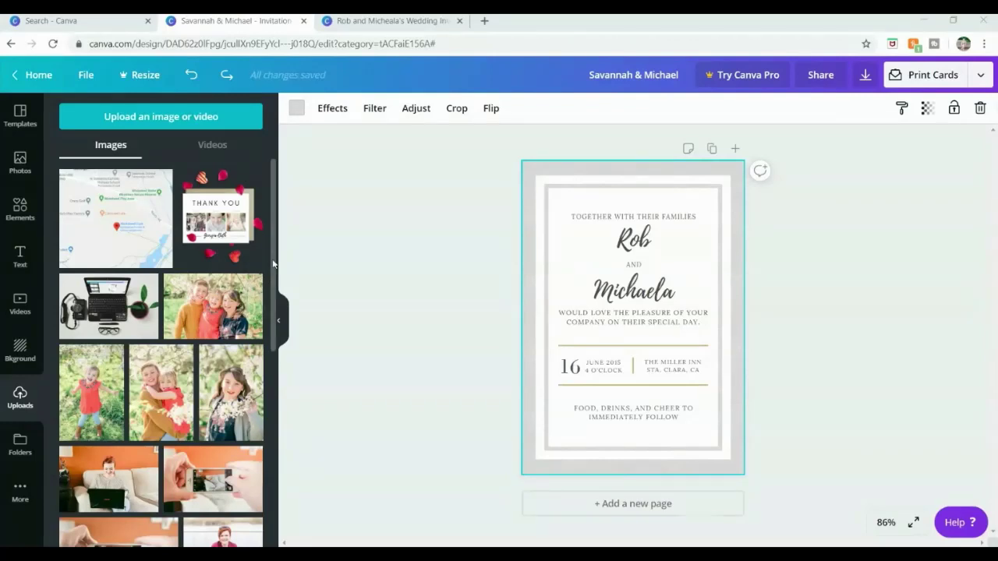
drag(273, 265, 279, 477)
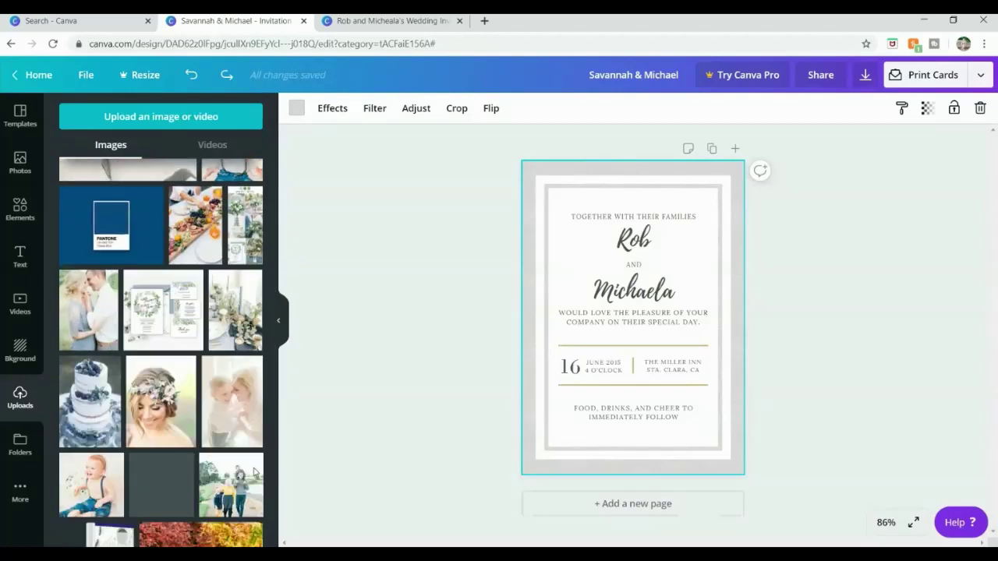
drag(275, 415, 285, 504)
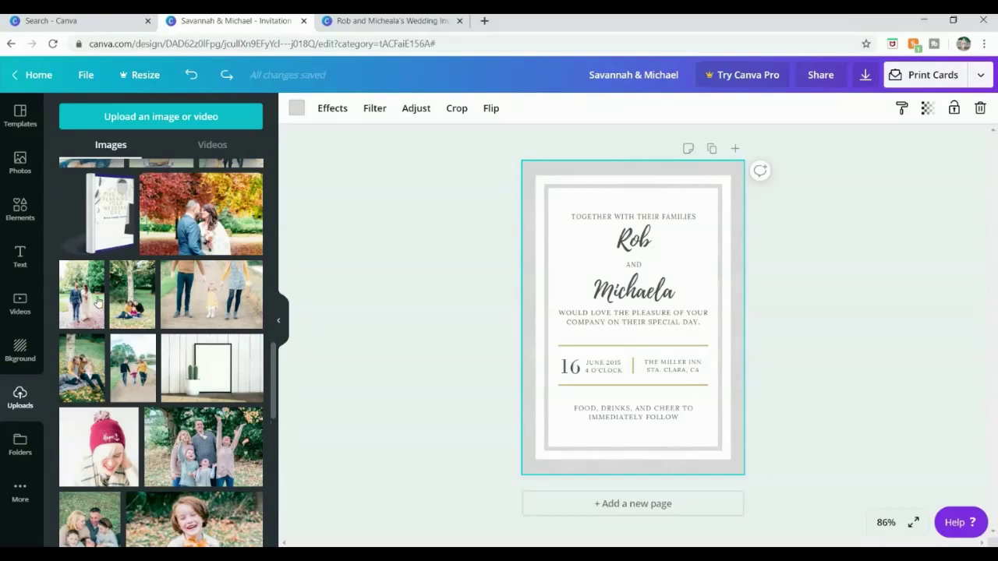
drag(85, 290, 527, 316)
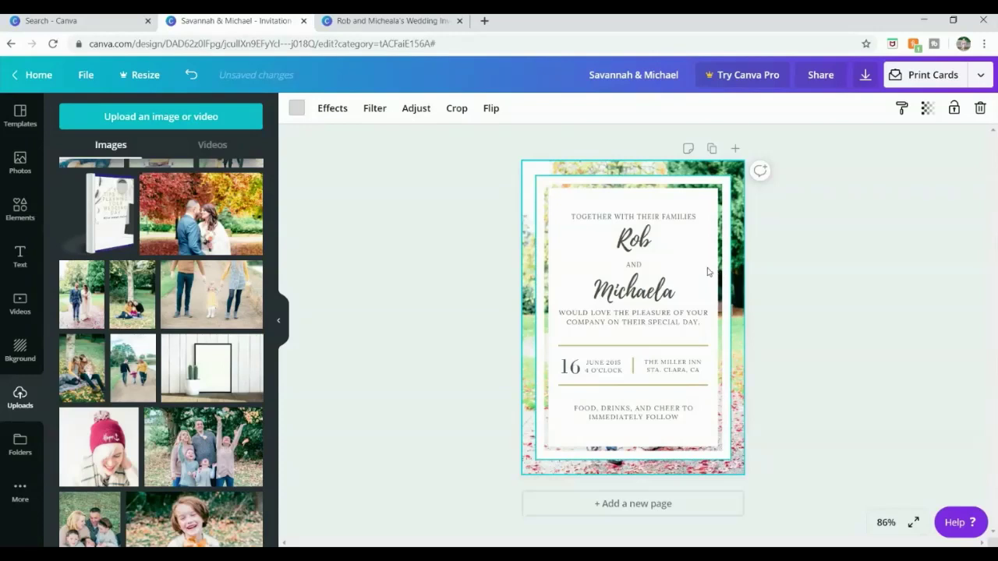
- Set the transparency of the invitation's white panel to 73 so the couple photo shows through
click(708, 272)
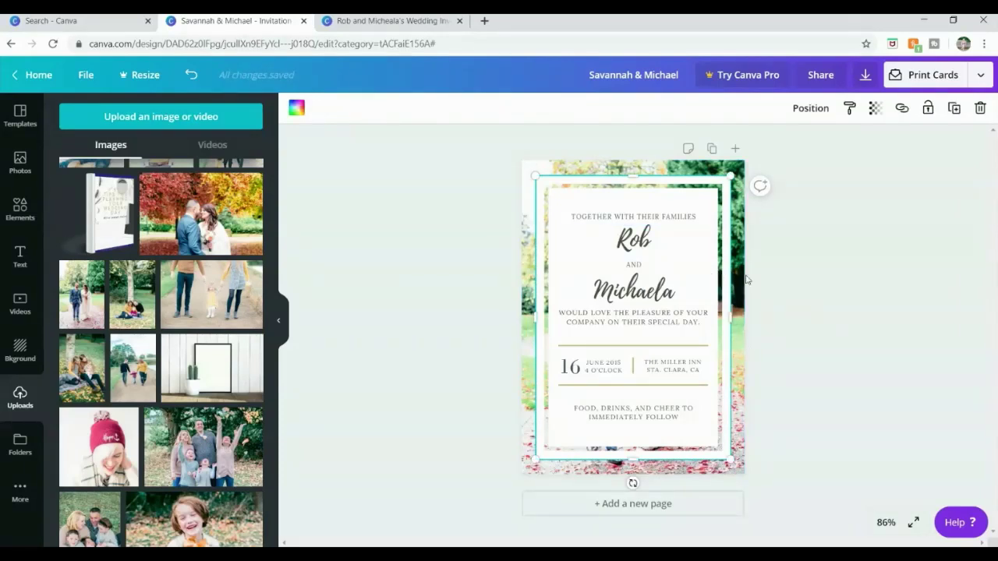
click(875, 109)
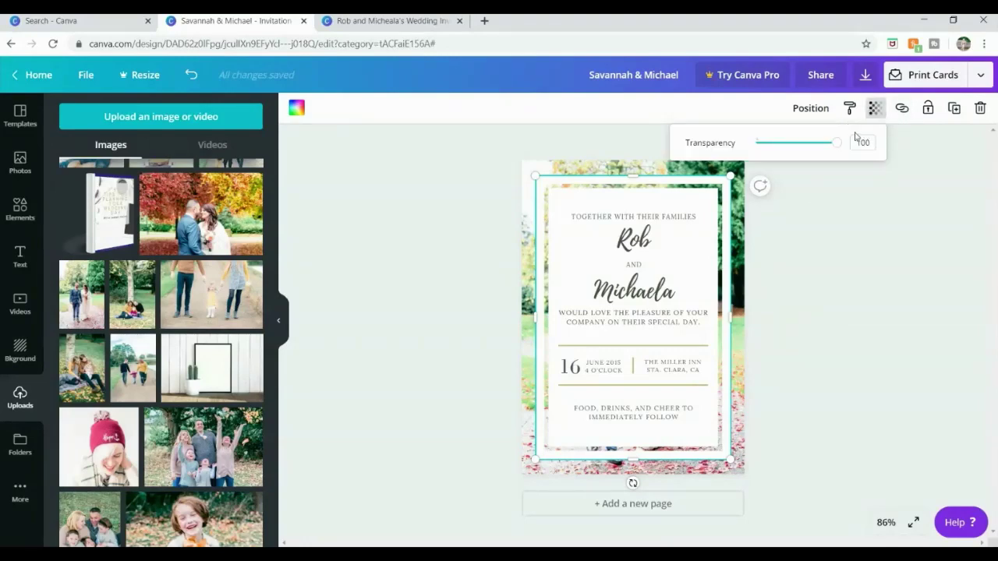
mouse_move(835, 150)
mouse_down()
mouse_move(800, 153)
mouse_move(825, 157)
mouse_up()
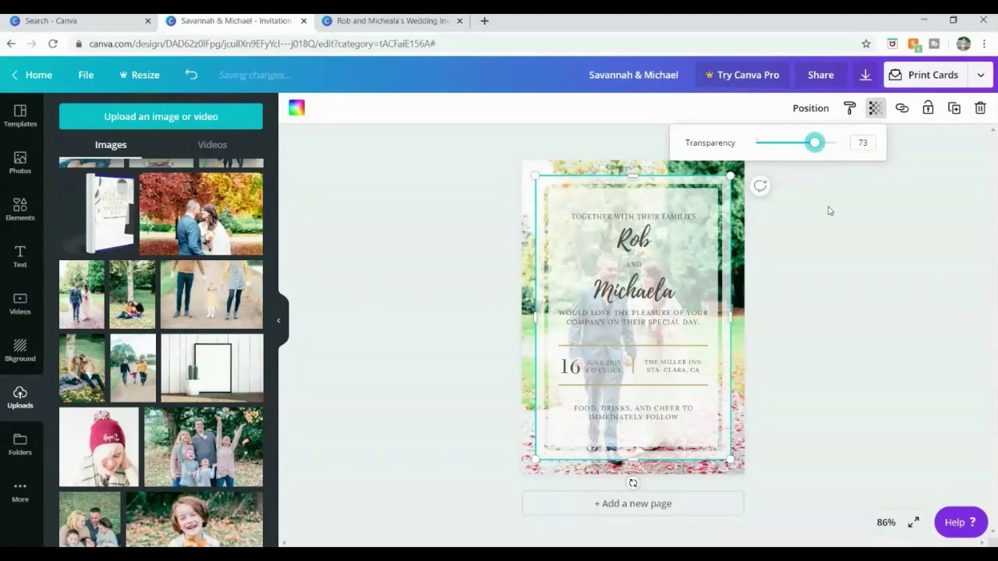
click(851, 241)
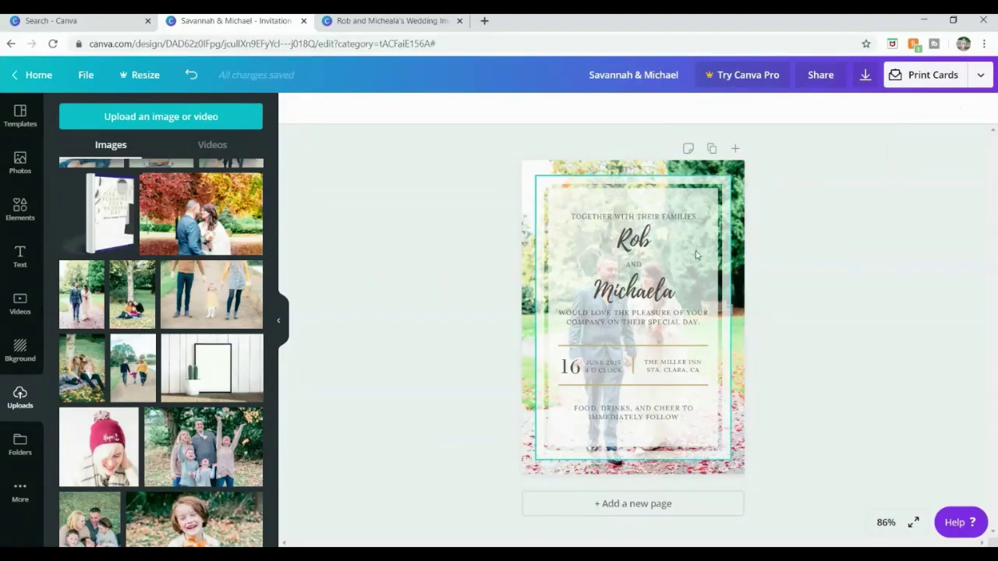
- Delete the semi-transparent white panel between the invitation text and the background photo
click(697, 257)
click(719, 288)
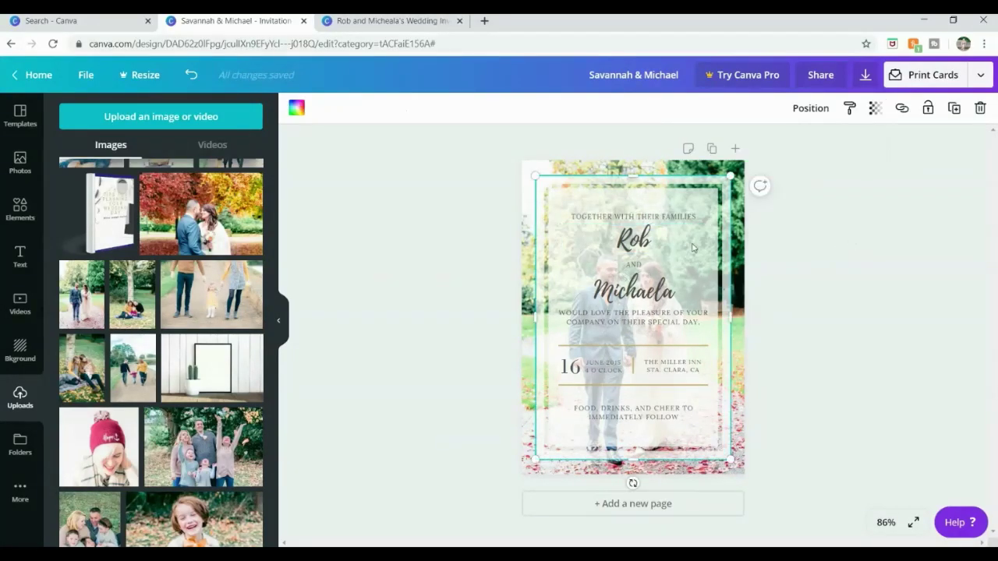
click(980, 108)
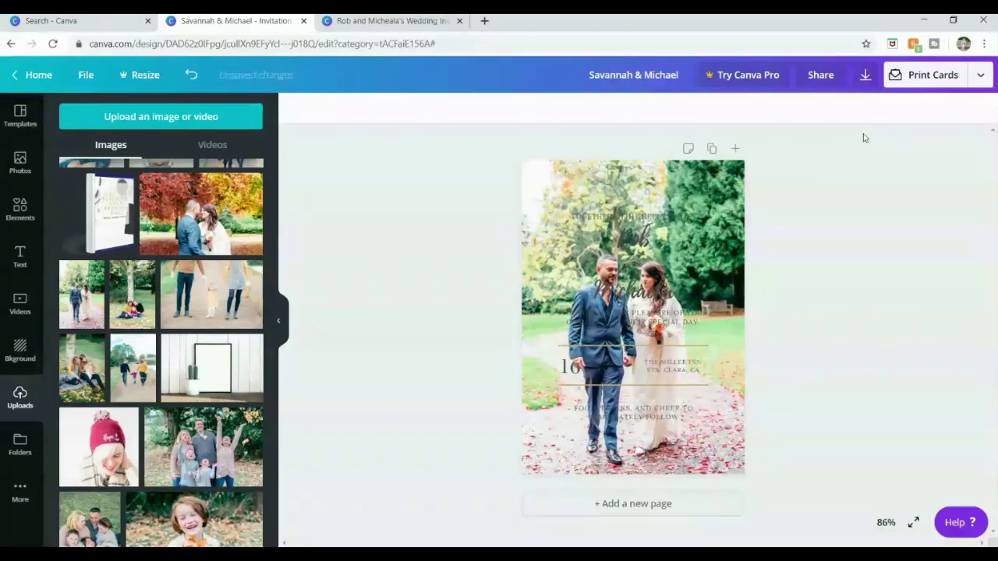
key(ctrl+z)
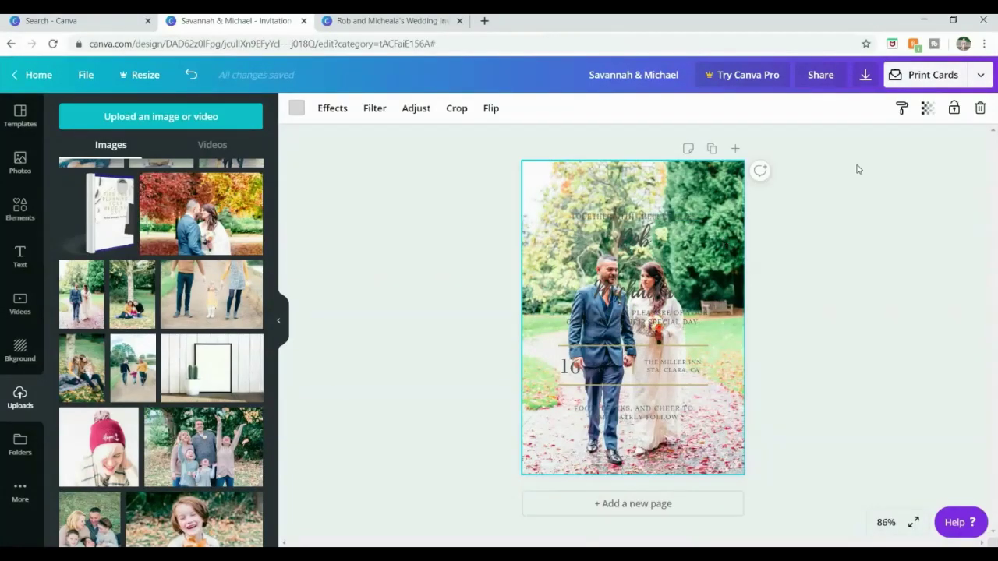
- Set the background photo's transparency to 20, and undo all the photo background and panel changes
click(928, 110)
drag(889, 143, 821, 150)
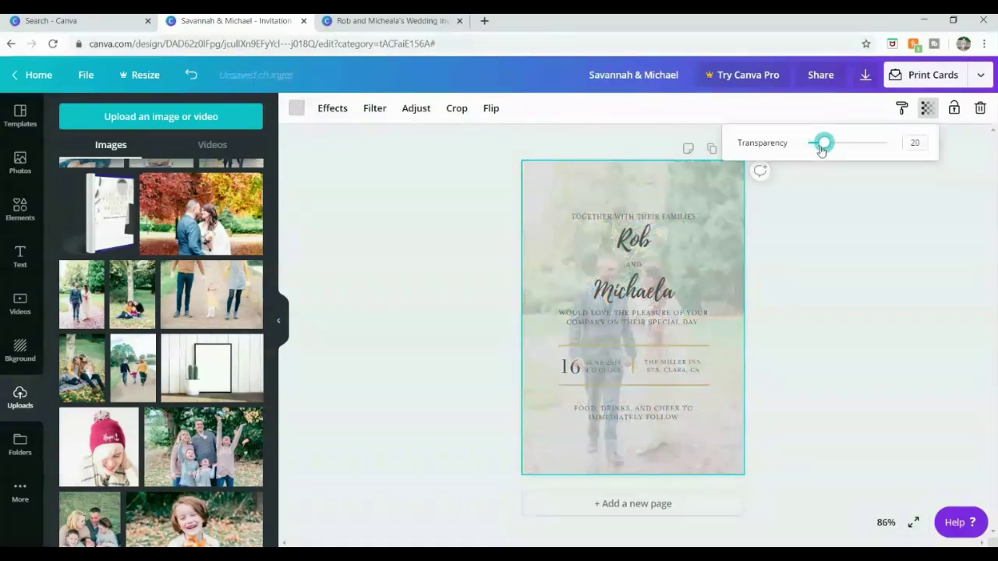
click(916, 316)
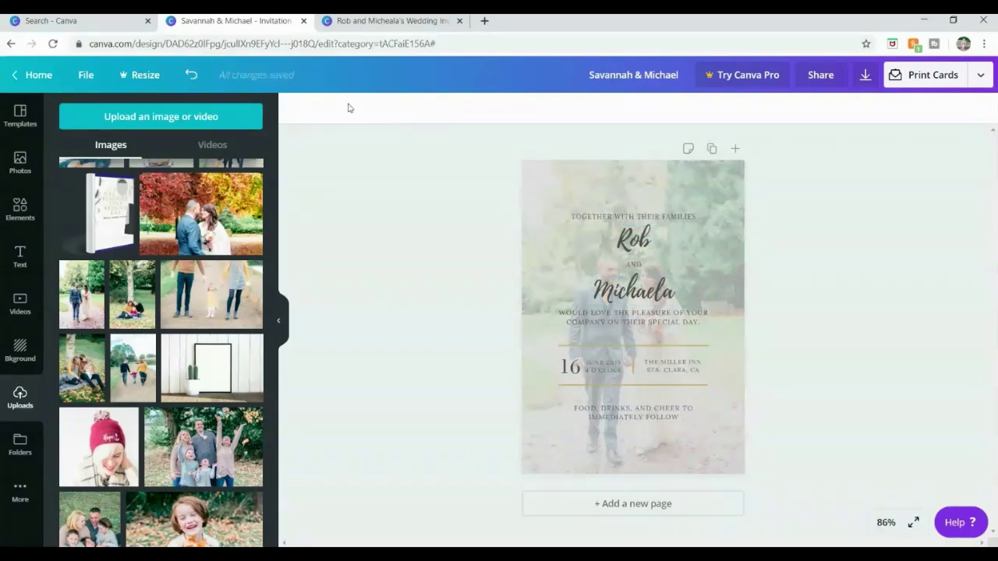
click(195, 83)
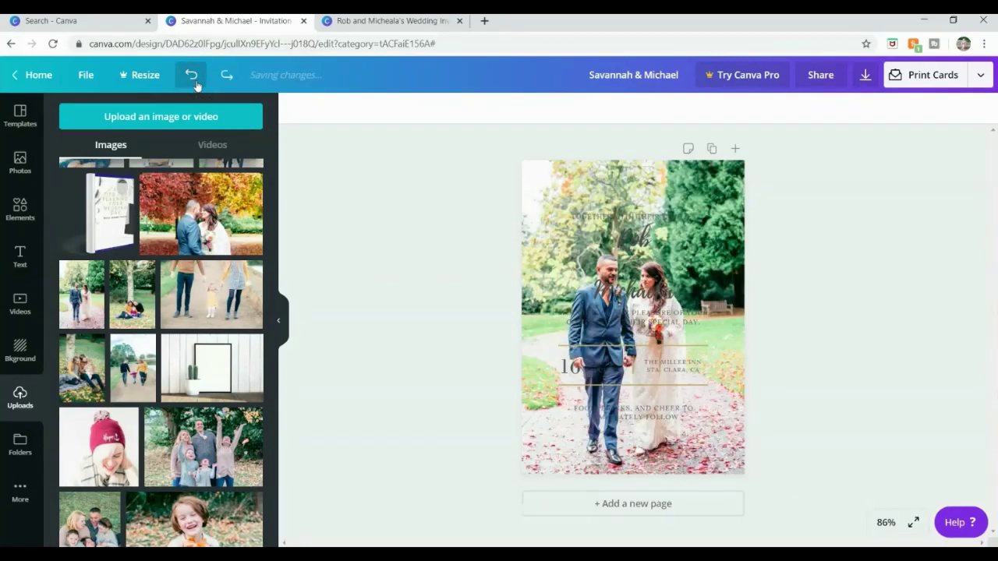
click(195, 83)
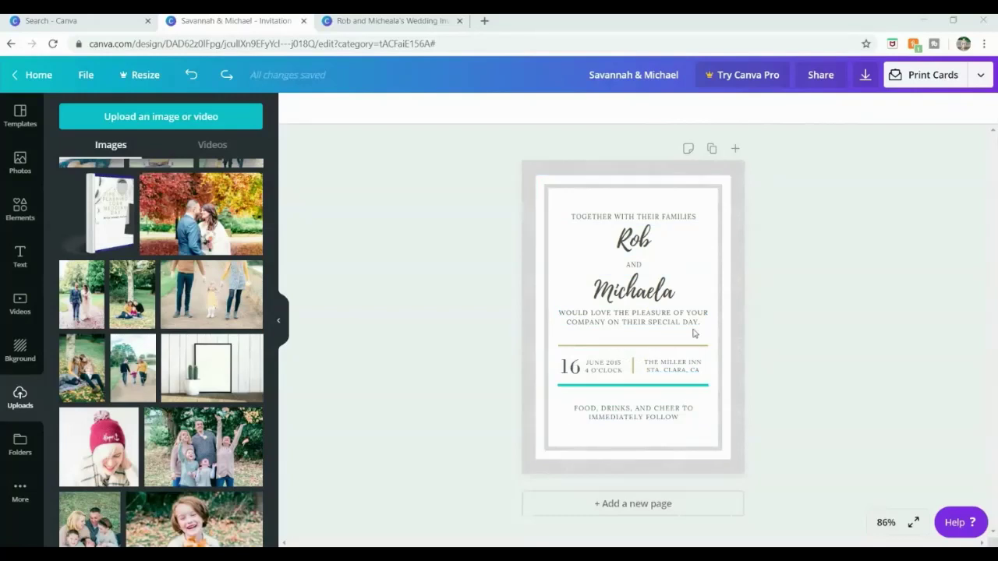
- Duplicate the invitation page, and delete both of the couple's names and the "AND" between them from page 2
click(713, 149)
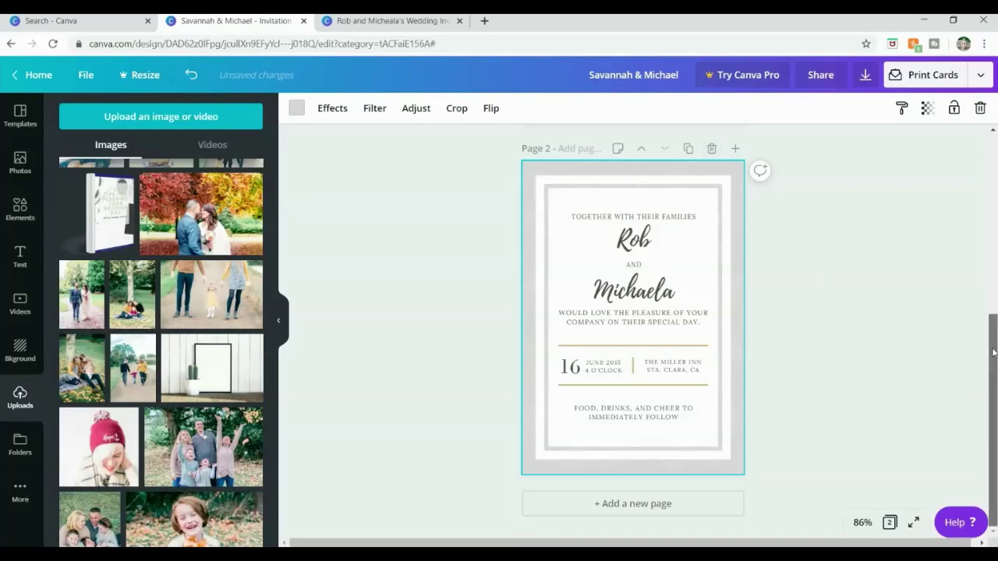
drag(990, 355, 980, 334)
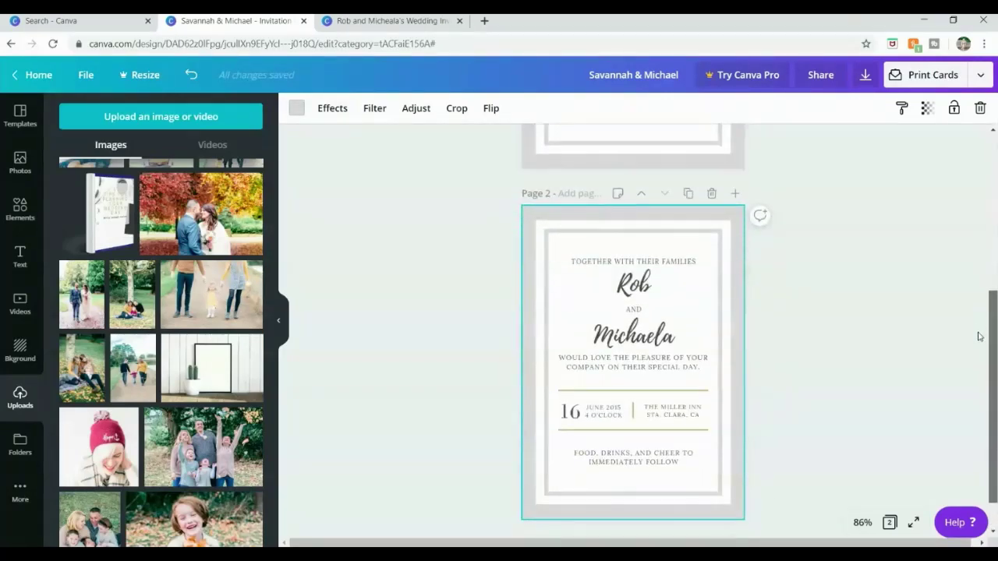
click(632, 331)
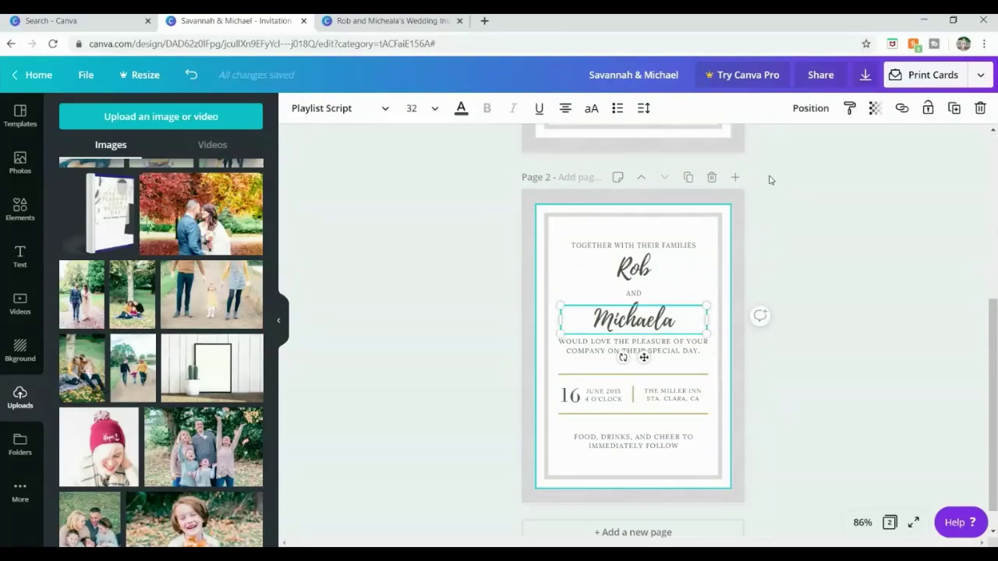
click(981, 109)
click(647, 277)
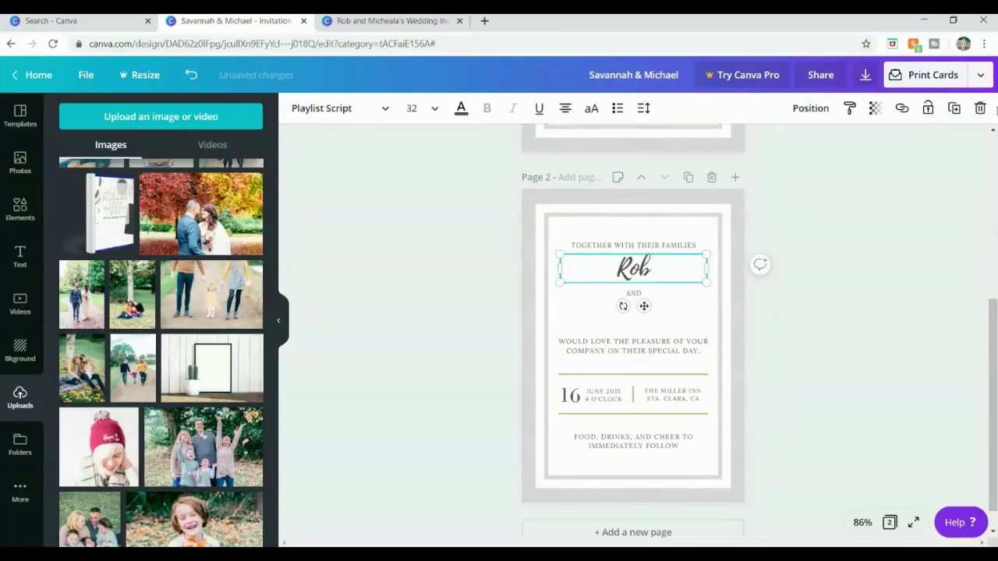
click(979, 109)
click(633, 300)
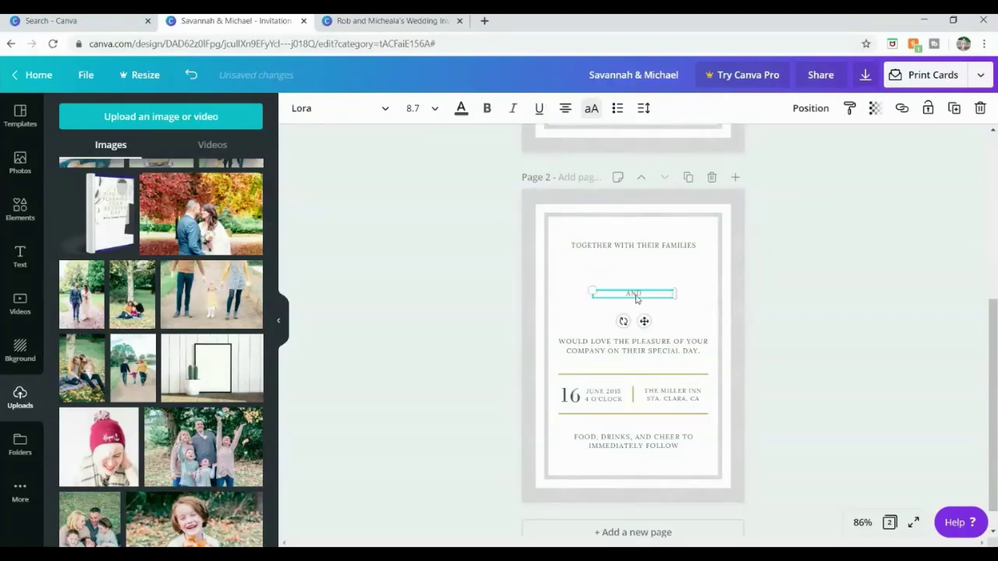
key(Delete)
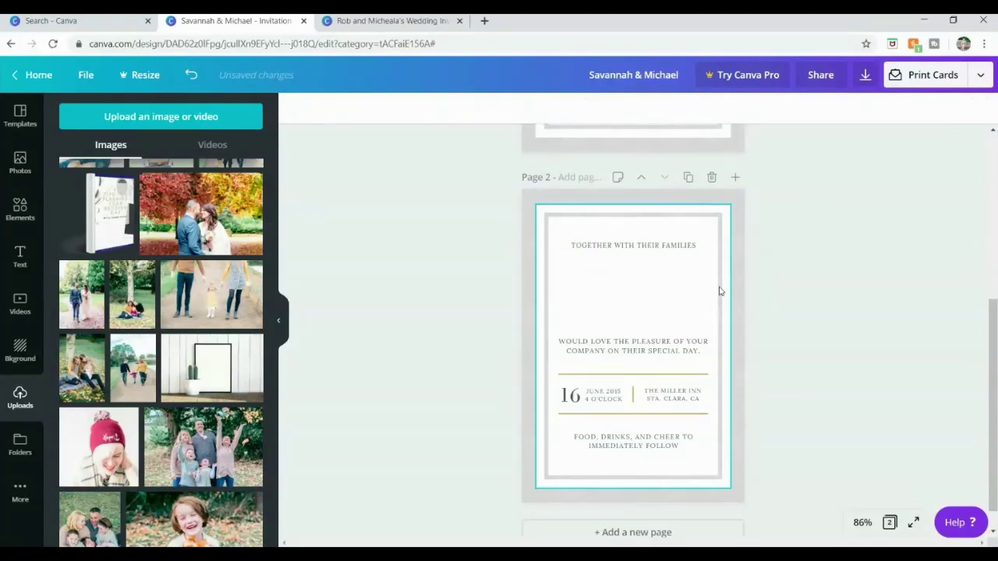
- Delete the "Would love the pleasure of your company" text, the upper gold divider and the month and time text from page 2
click(660, 356)
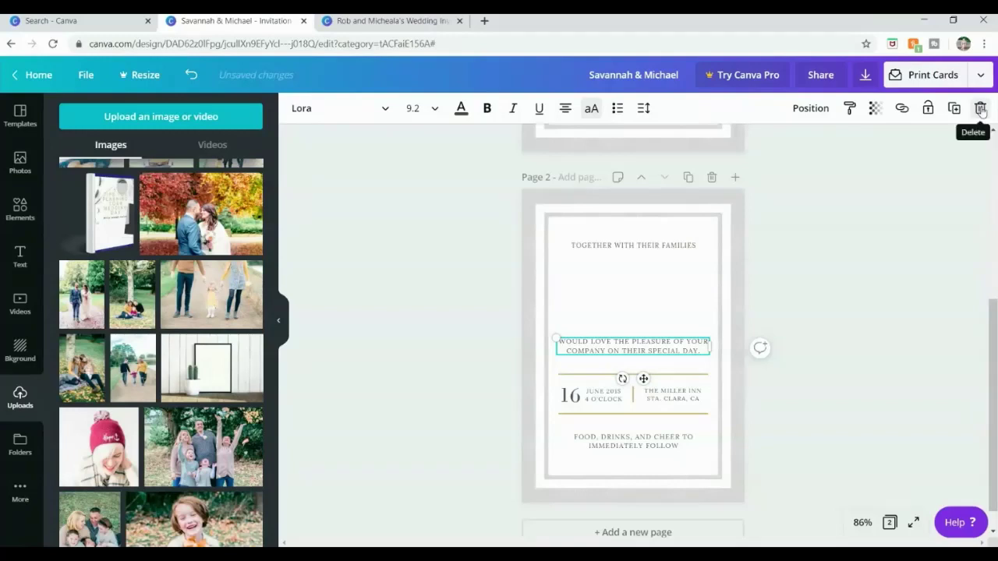
click(979, 109)
click(663, 376)
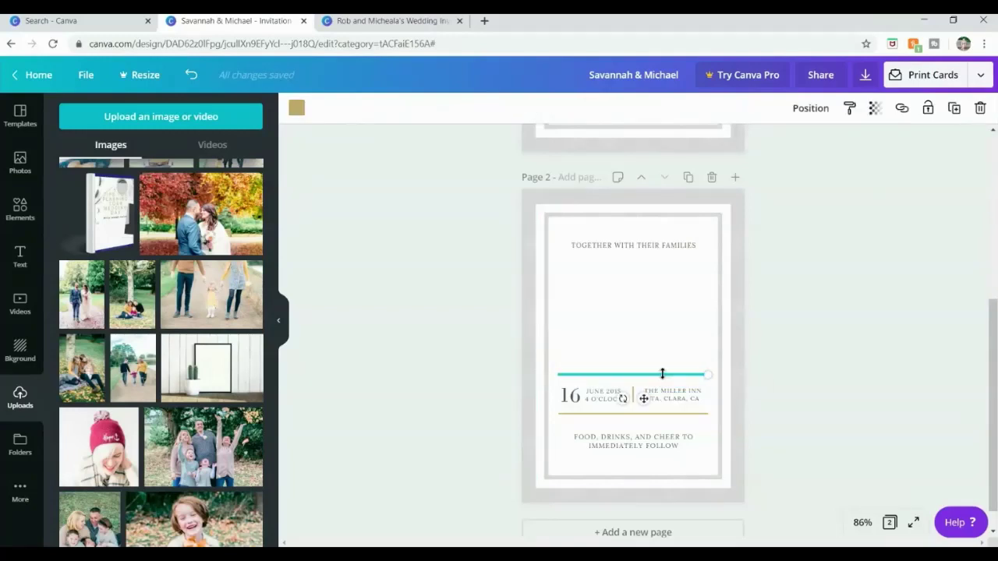
click(979, 110)
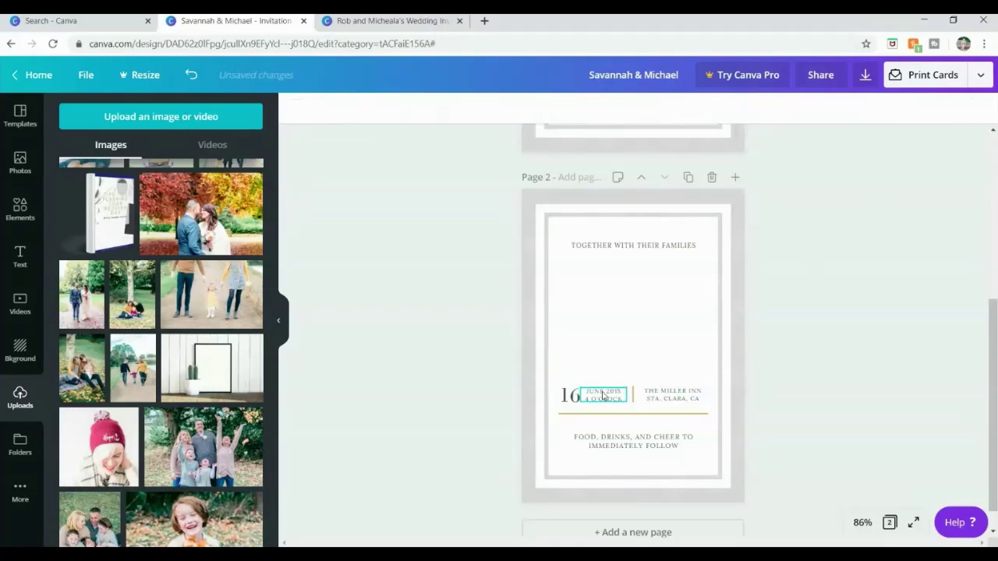
right_click(603, 396)
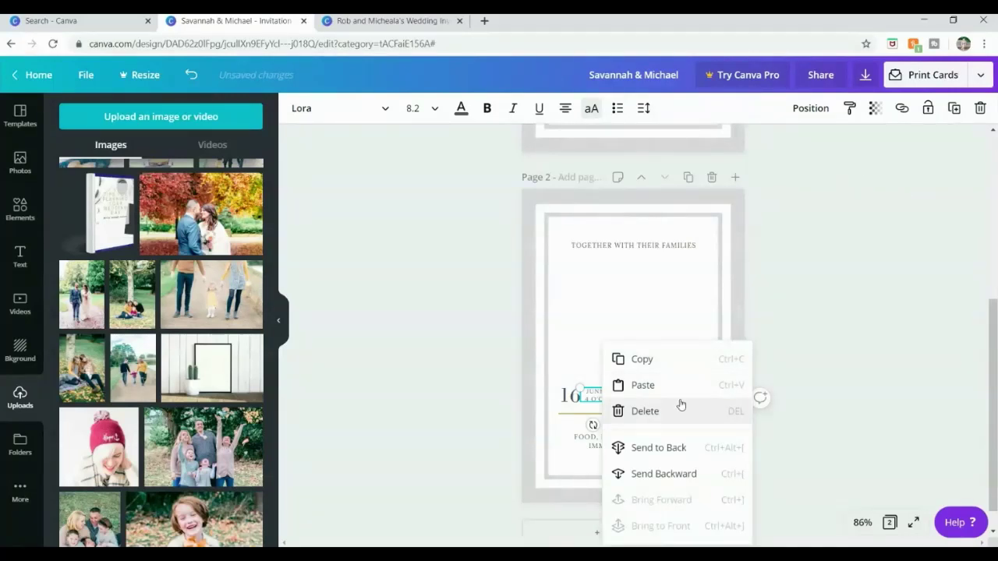
click(658, 414)
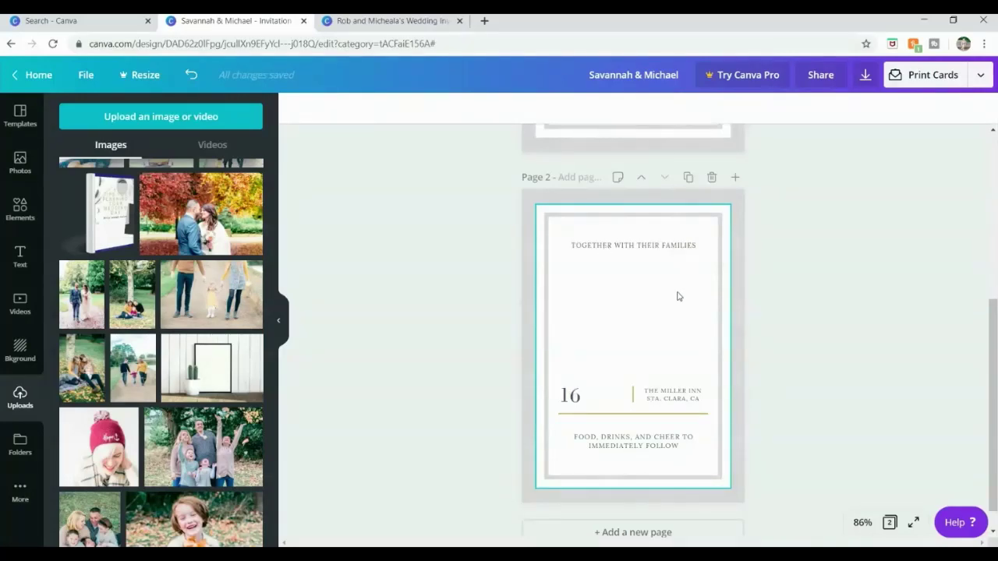
- Add the uploaded map image to page 2, shrink it and centre it beneath the "Together with their families" heading
scroll(148, 303, up, 4)
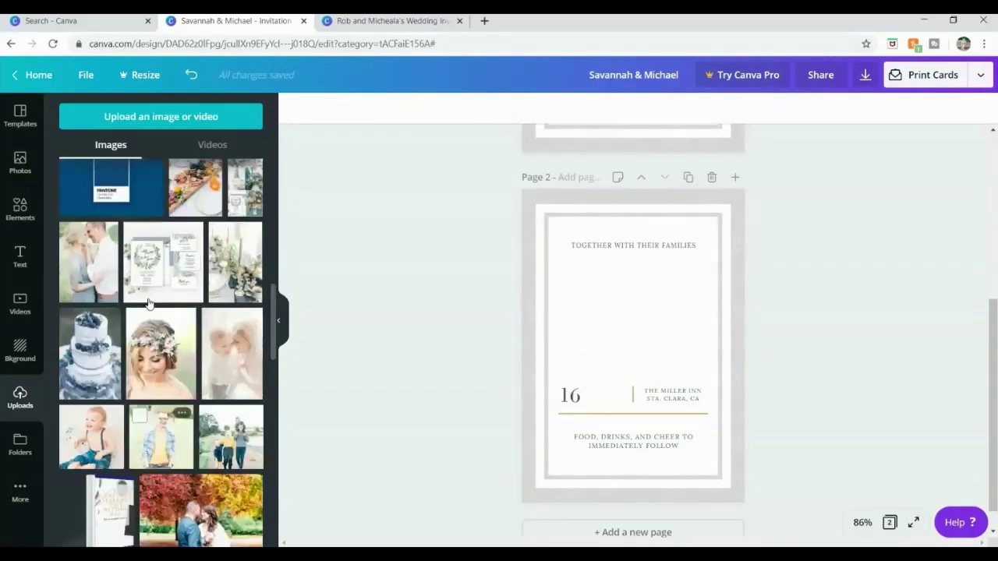
scroll(148, 302, up, 5)
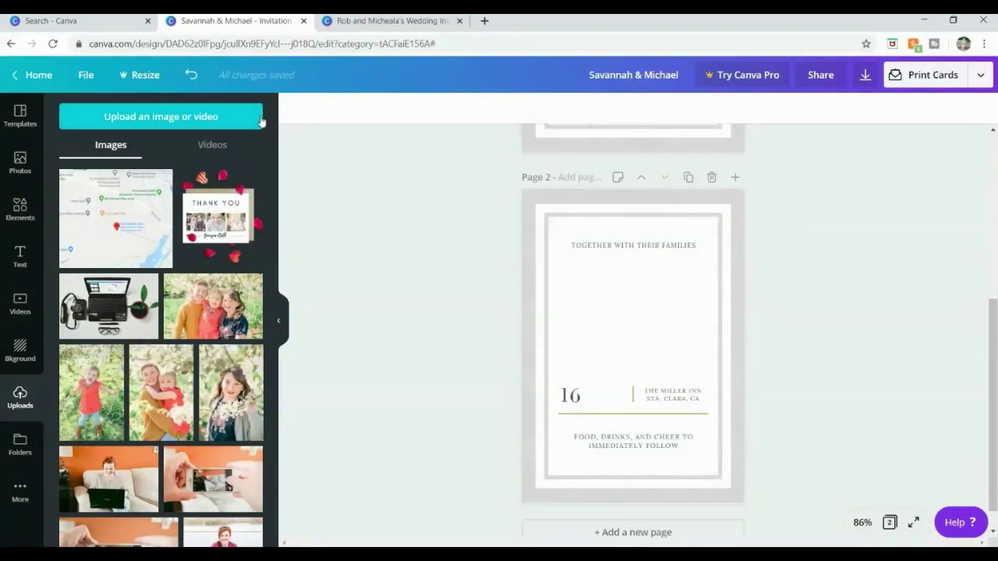
click(119, 227)
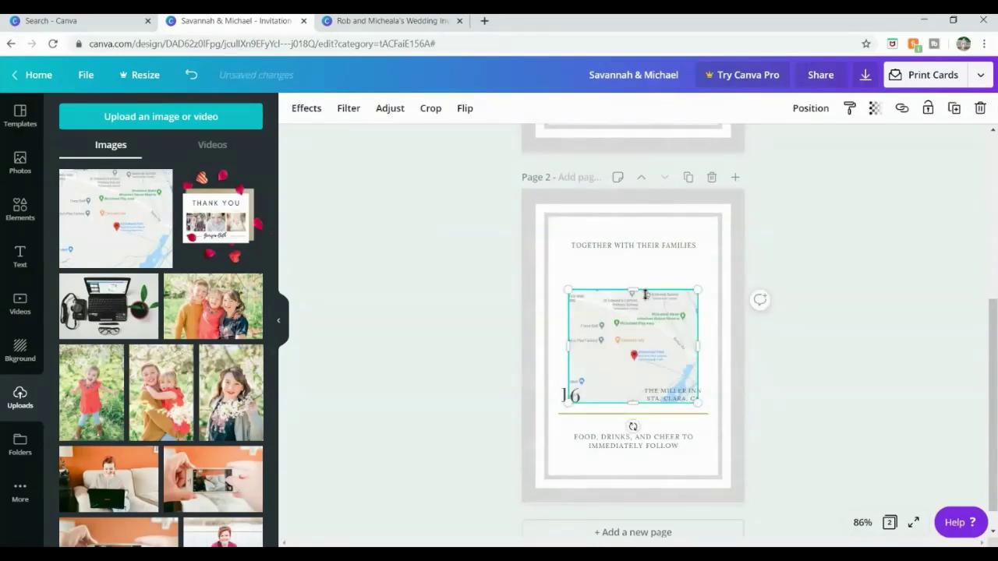
drag(638, 334, 638, 298)
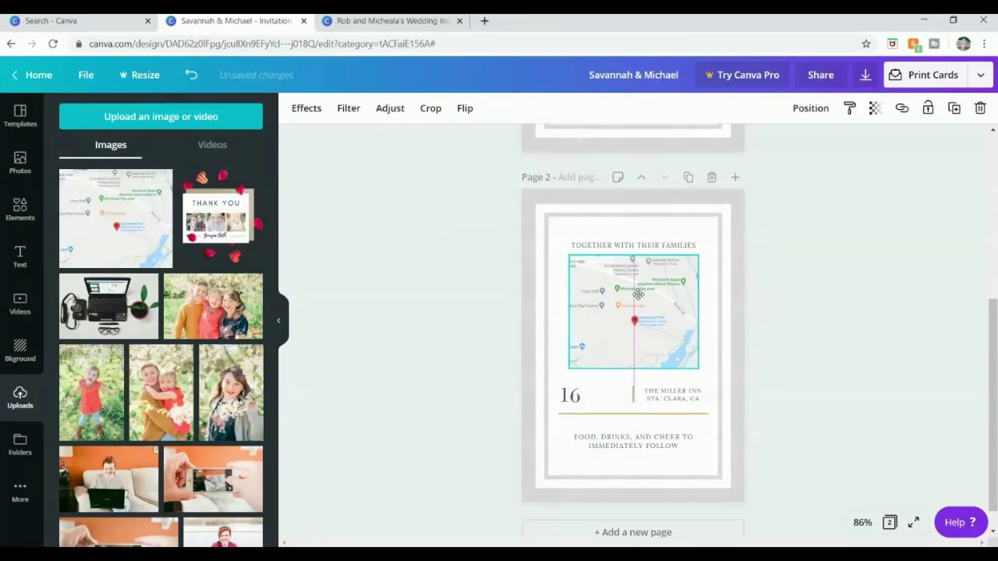
drag(698, 368, 661, 335)
drag(607, 288, 626, 282)
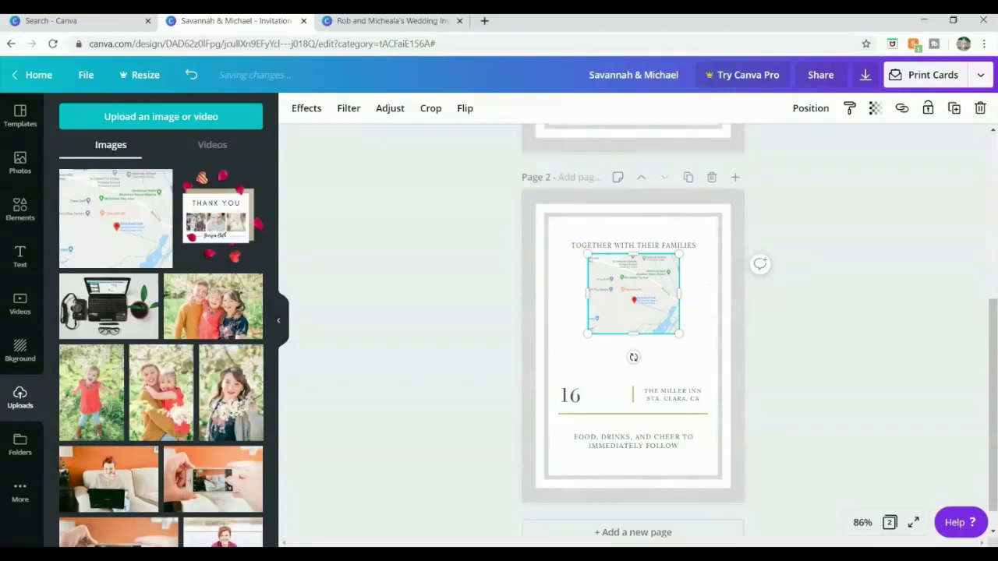
- Switch to the finished two-page wedding invites design, and download only page 1 as PDF Print without crop marks and bleed
key(ctrl+Tab)
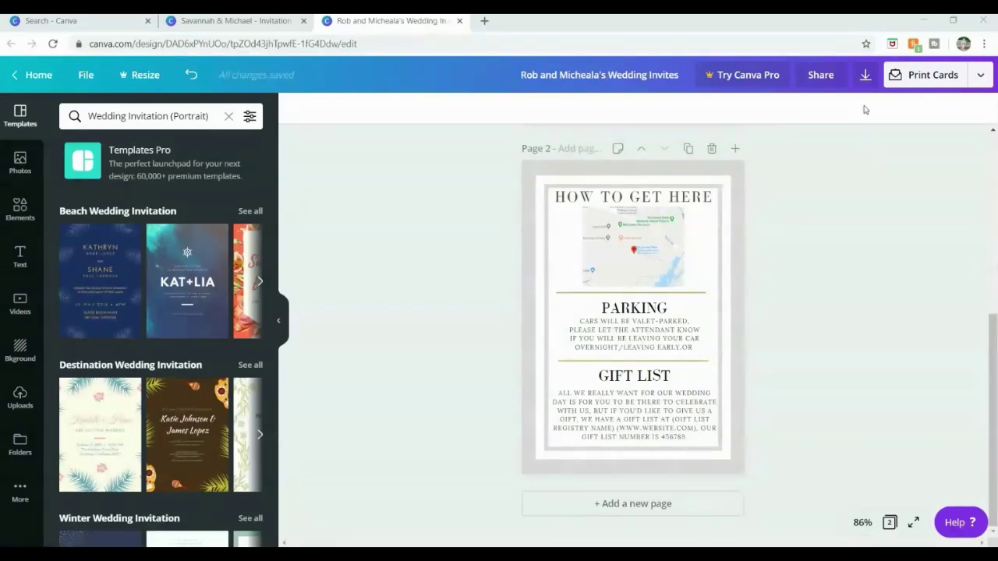
click(865, 78)
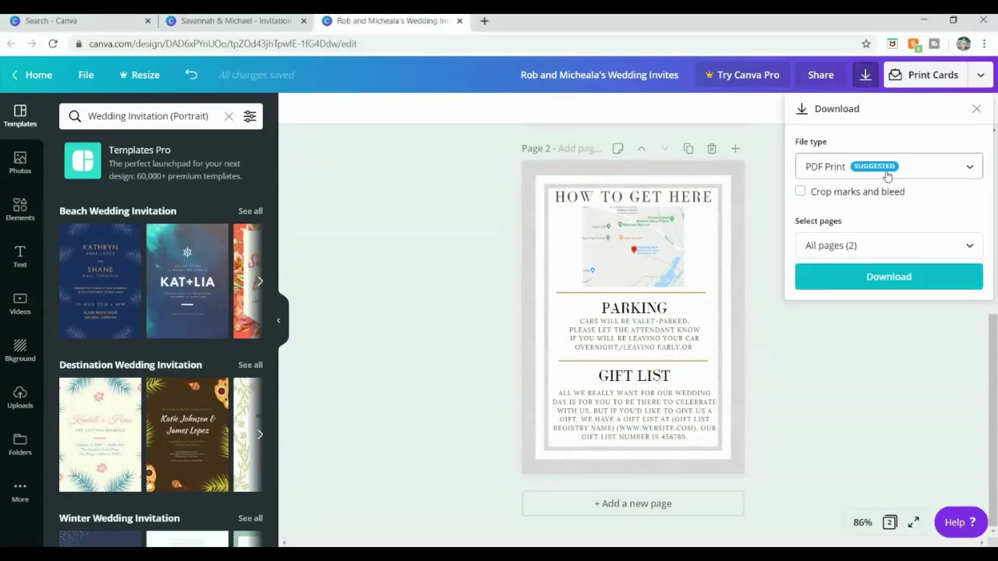
click(934, 171)
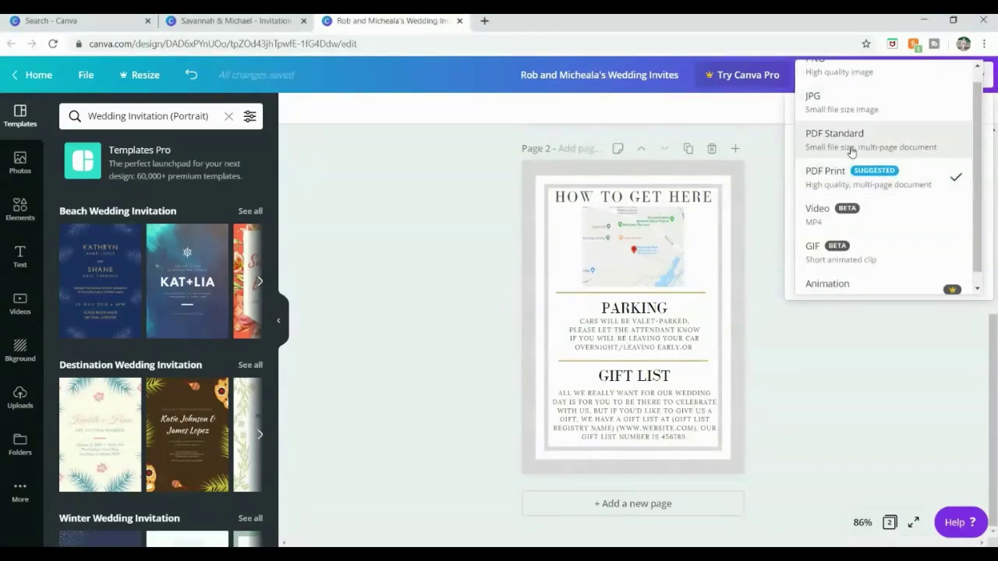
click(878, 182)
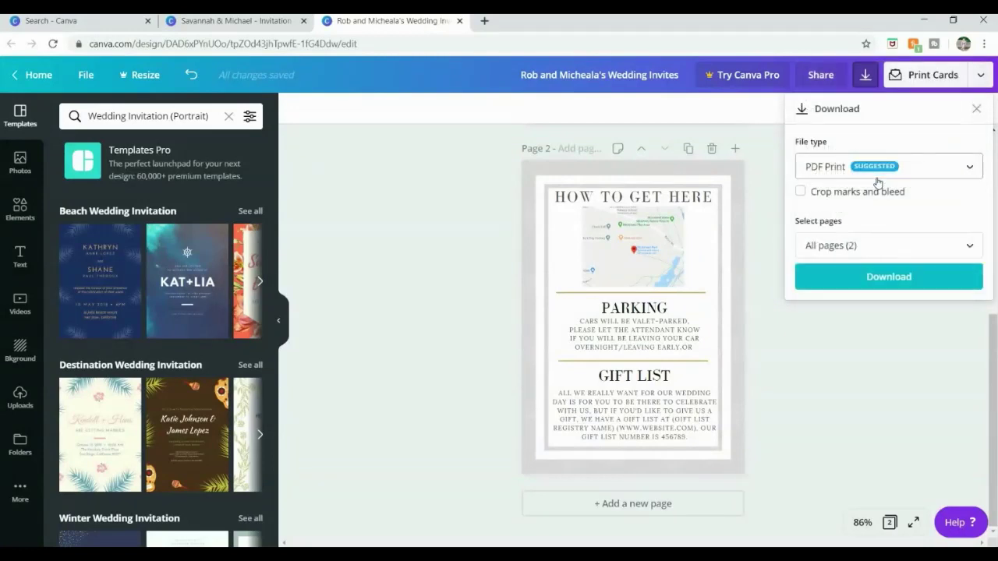
click(921, 250)
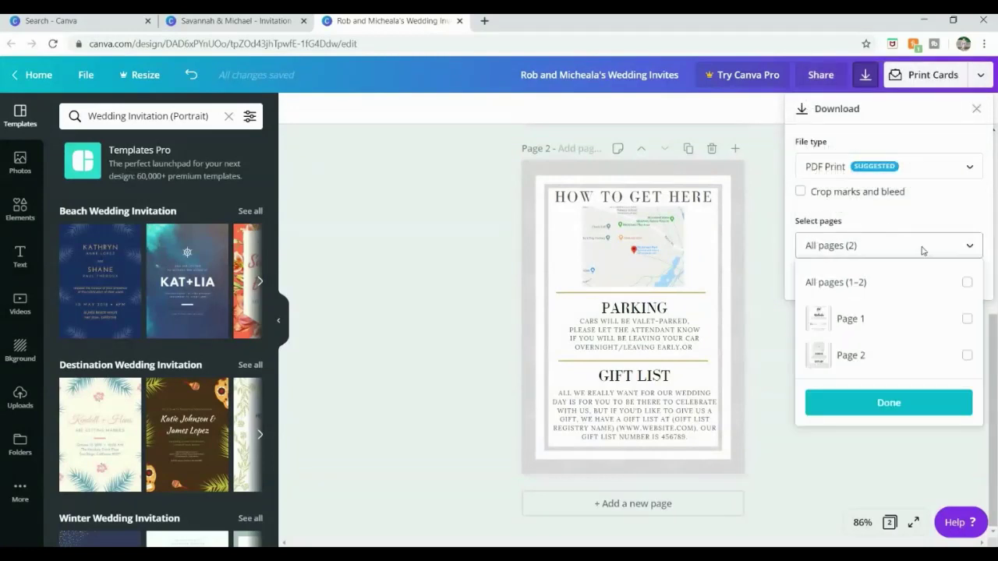
click(967, 323)
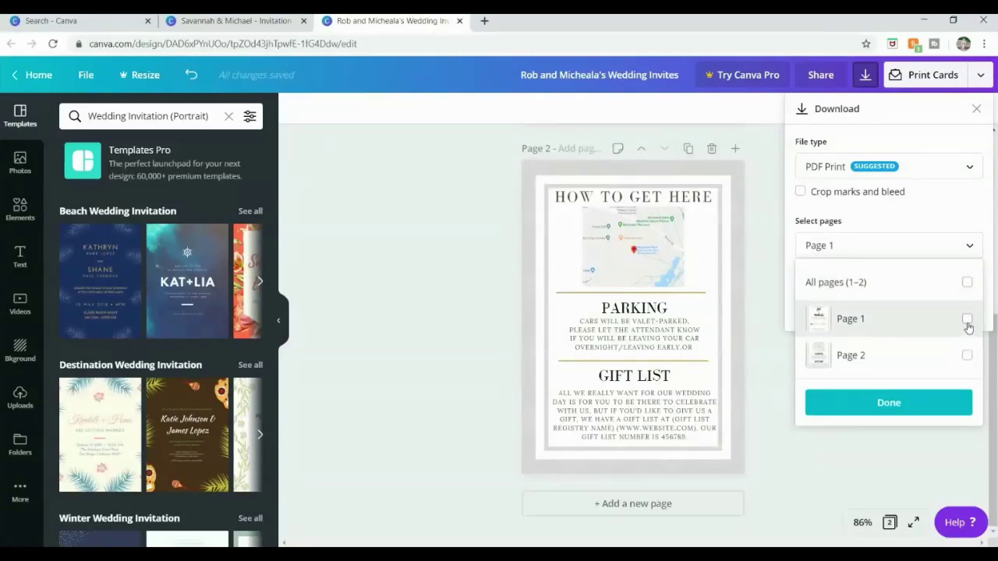
click(931, 402)
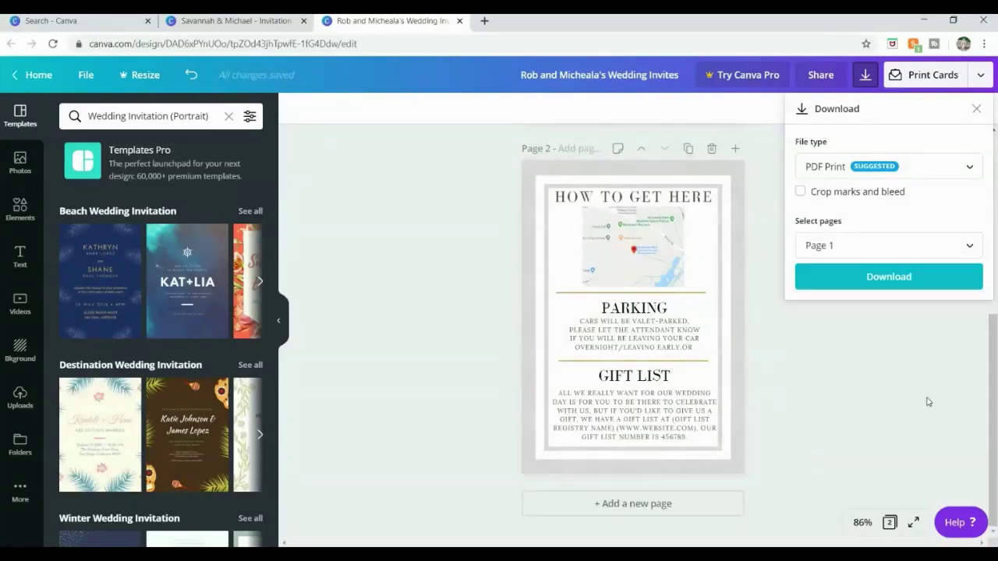
click(897, 279)
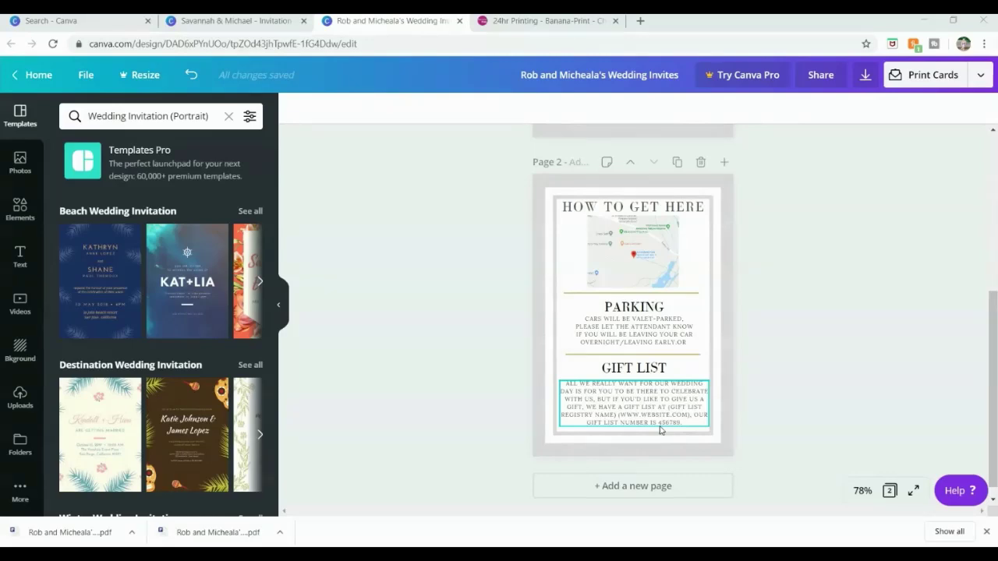
- Switch to the Banana Print website and open its Postcards product page from the marketing materials range
click(540, 25)
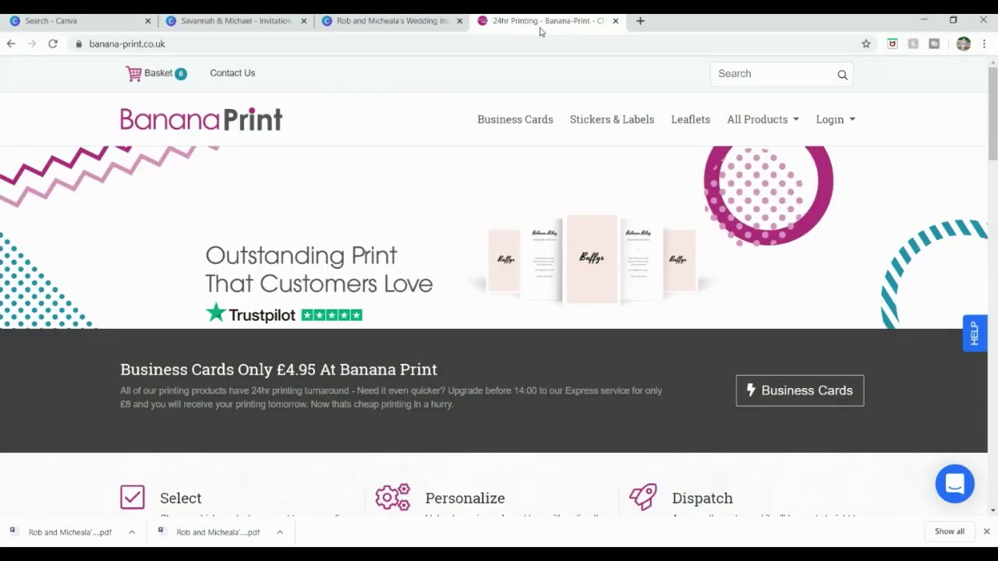
click(776, 121)
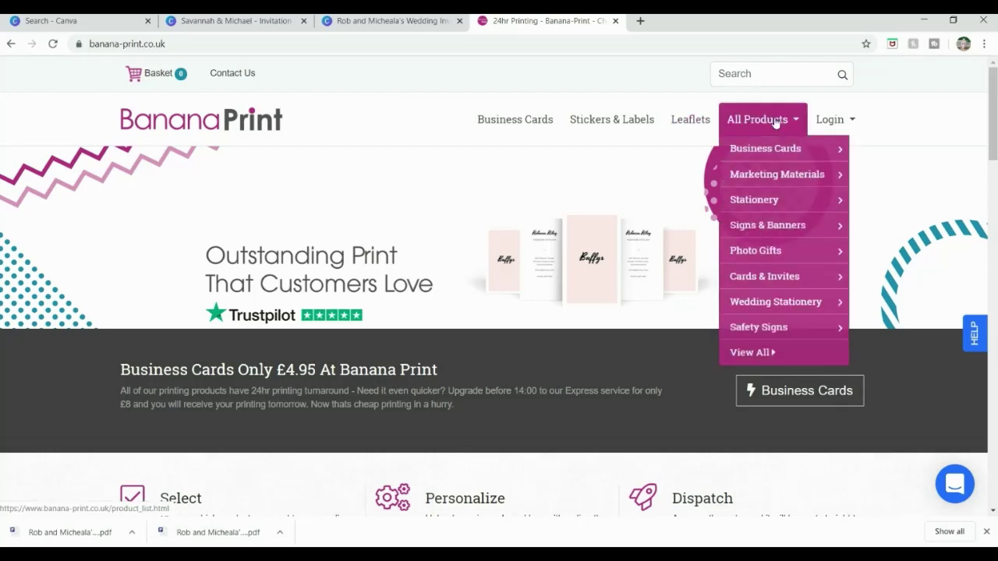
mouse_move(786, 183)
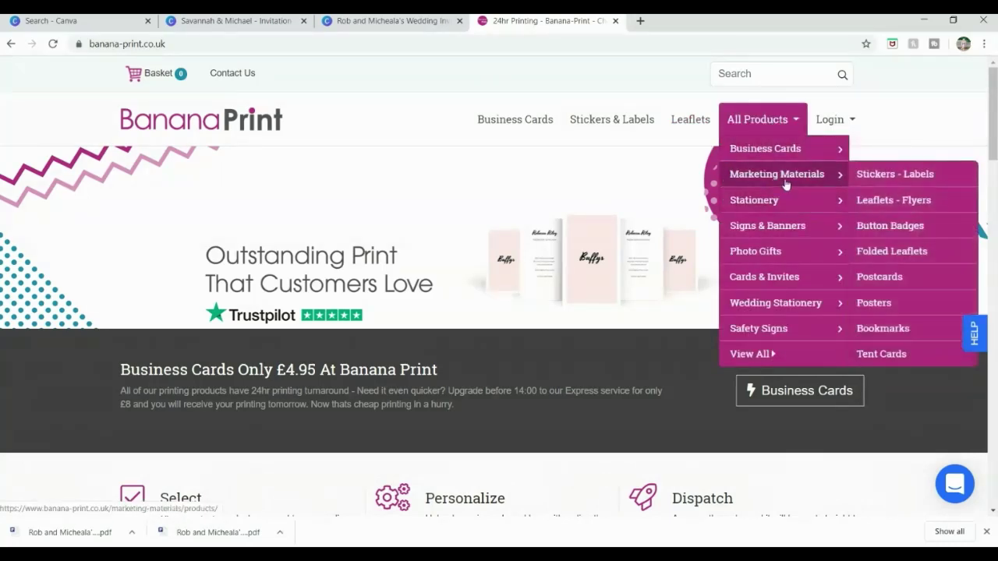
click(881, 276)
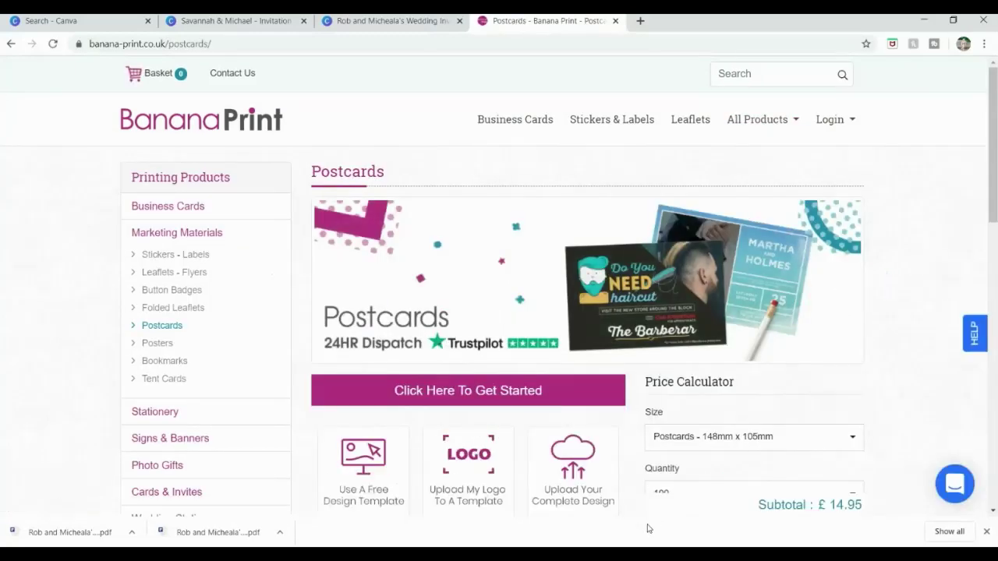
- Set the postcard sides to Double Sided in the price calculator, and review the card types, keeping 350gsm Silk Board
scroll(704, 453, down, 1)
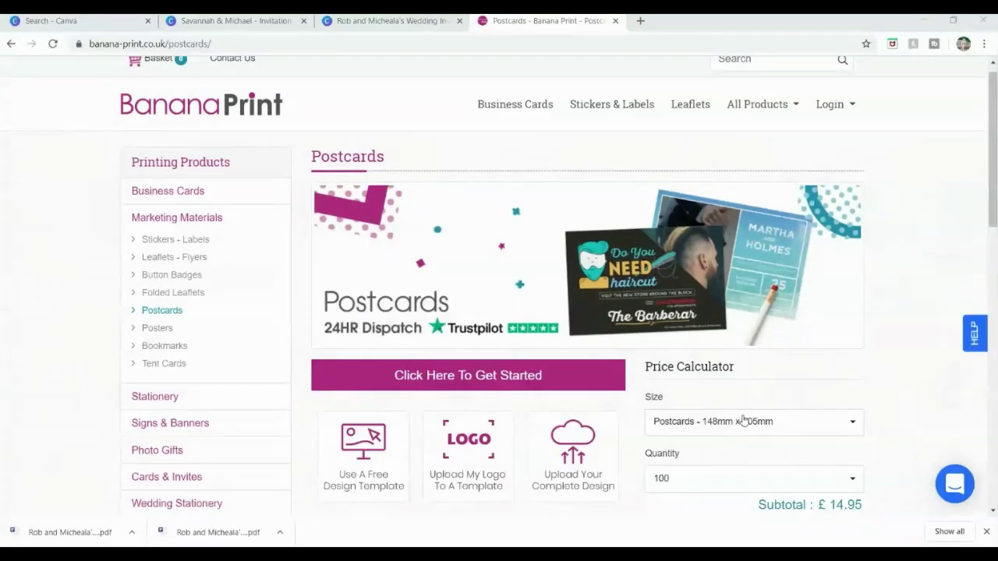
scroll(743, 421, down, 3)
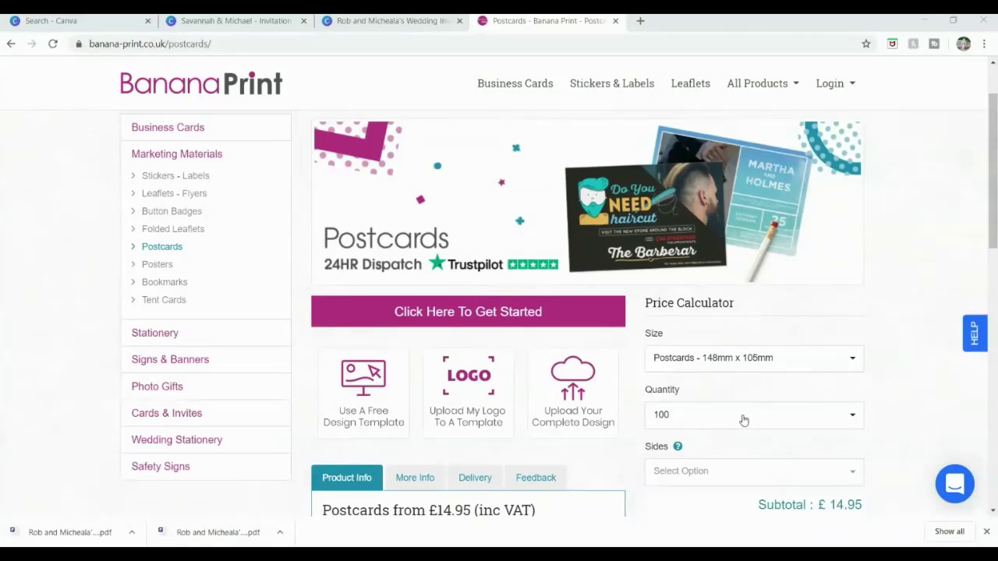
scroll(743, 420, down, 1)
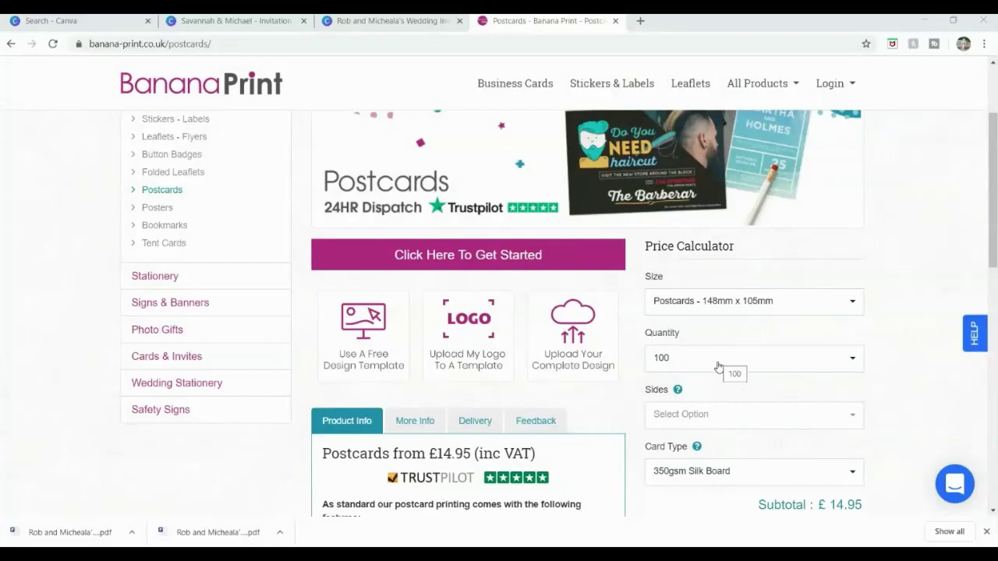
click(773, 416)
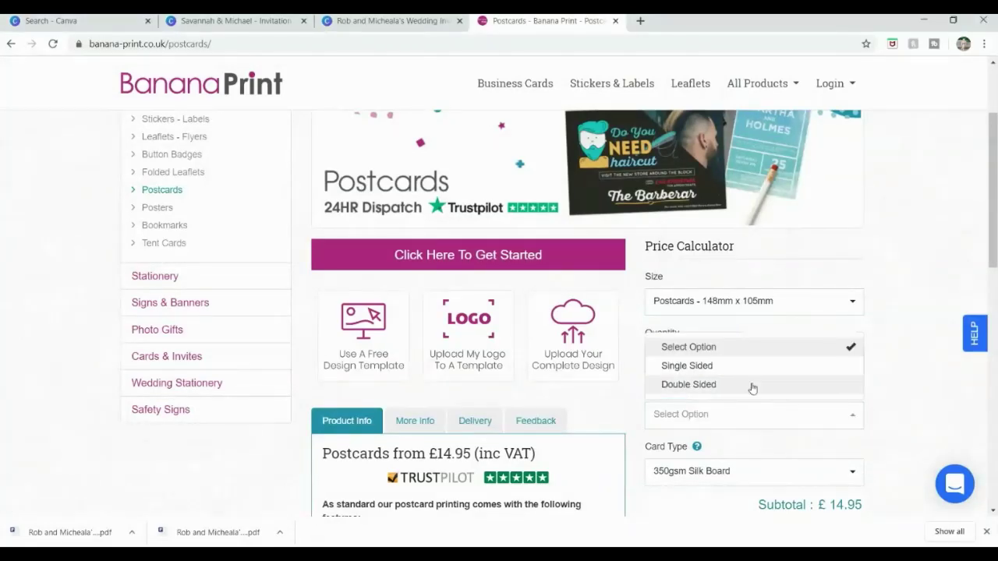
click(750, 386)
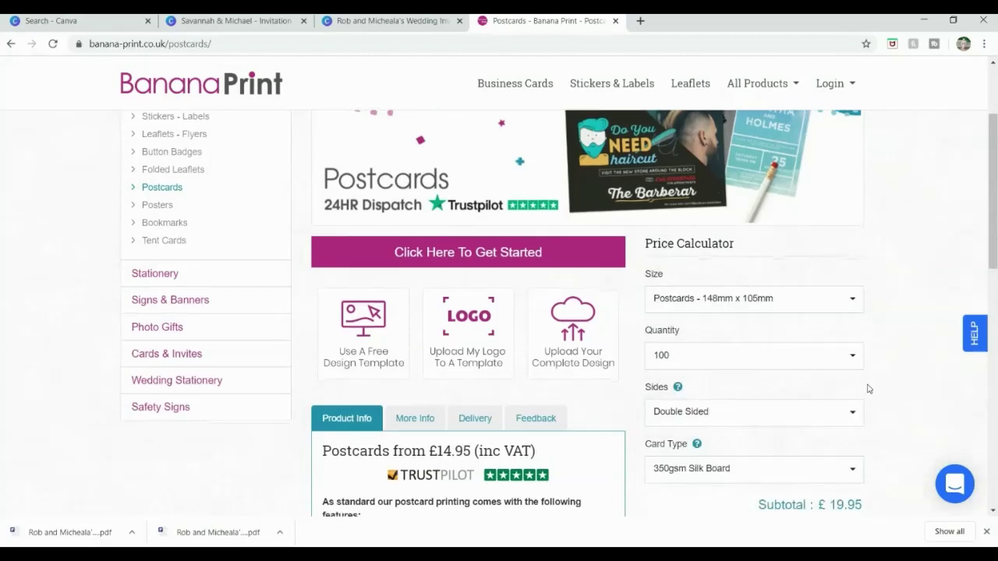
scroll(869, 384, down, 2)
click(852, 355)
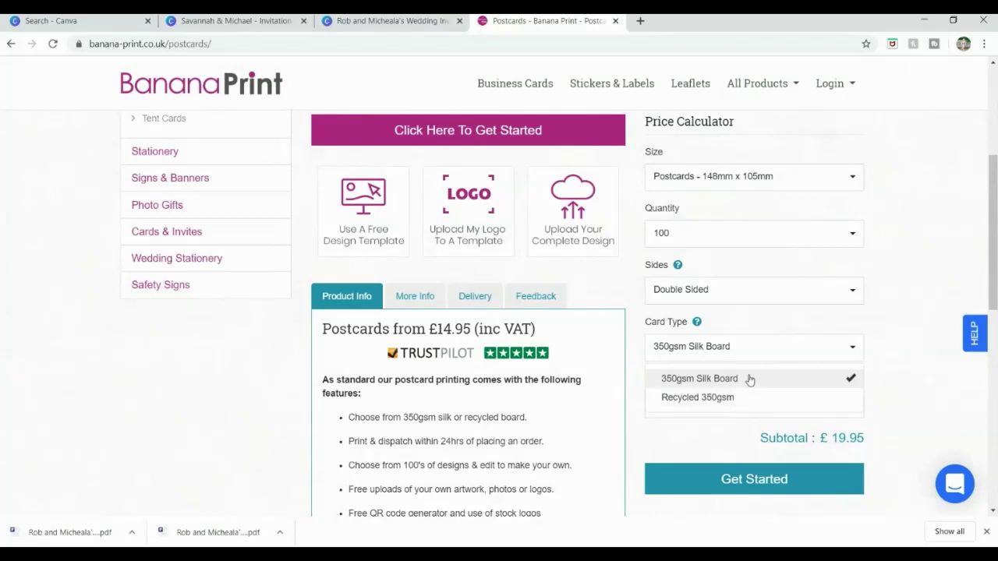
click(856, 351)
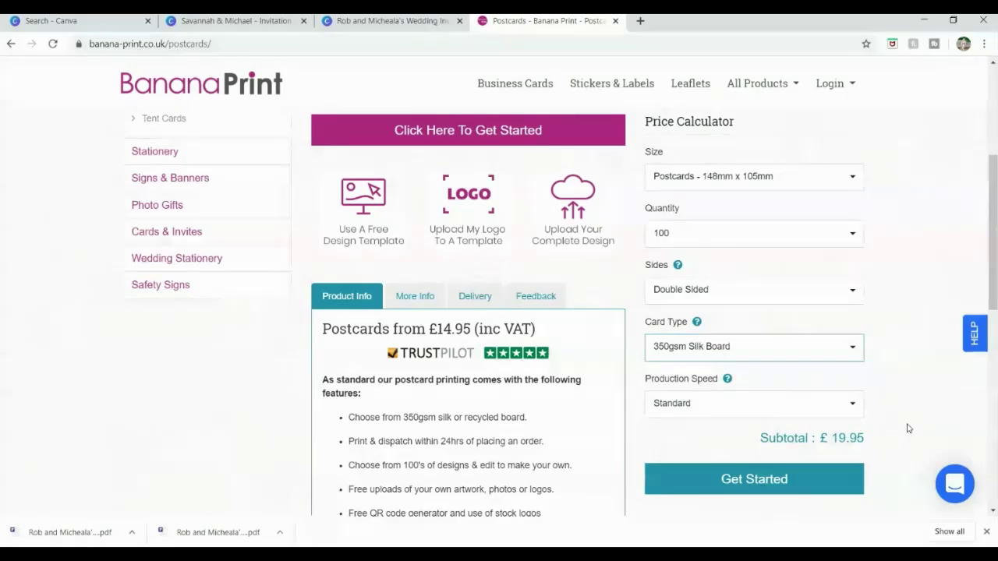
- Start the postcard order with an own design upload, and upload the wedding invites PDF without the (1) suffix as front page
scroll(908, 428, down, 1)
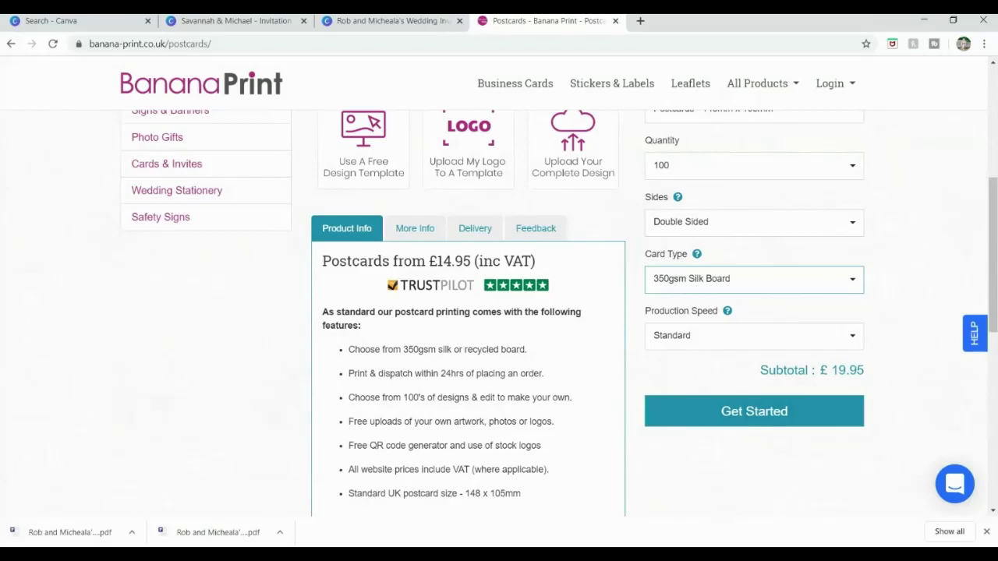
click(792, 410)
click(651, 311)
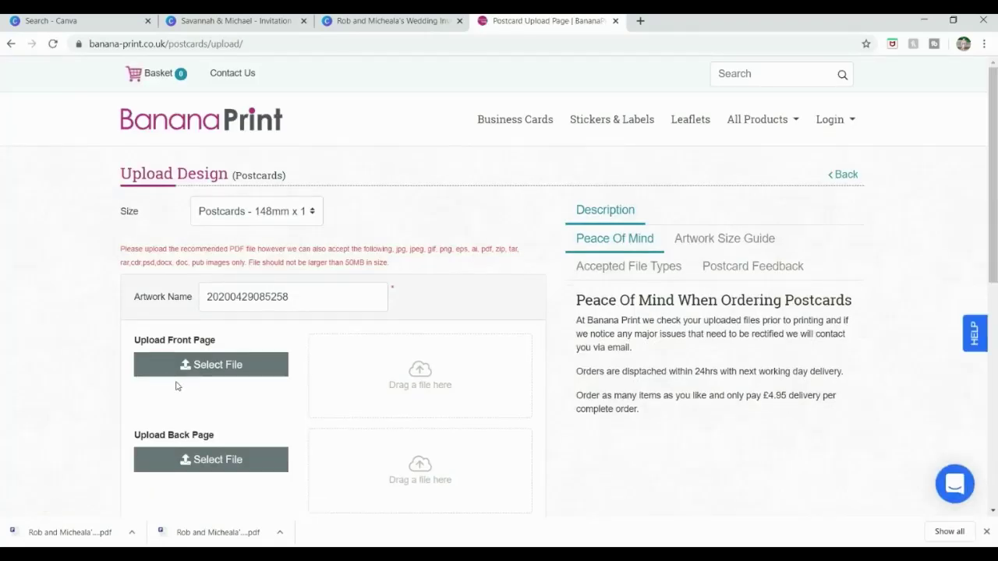
click(221, 365)
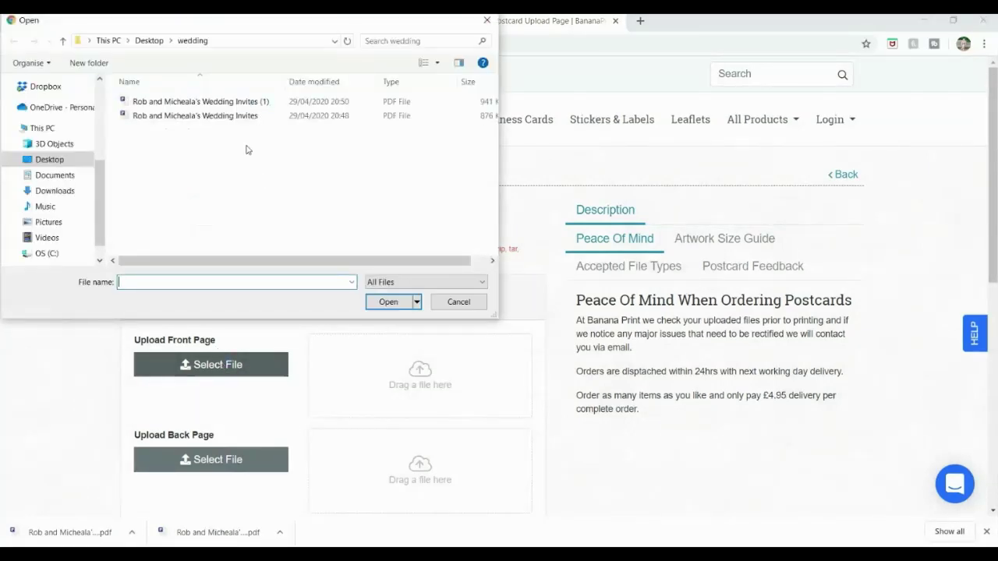
click(278, 116)
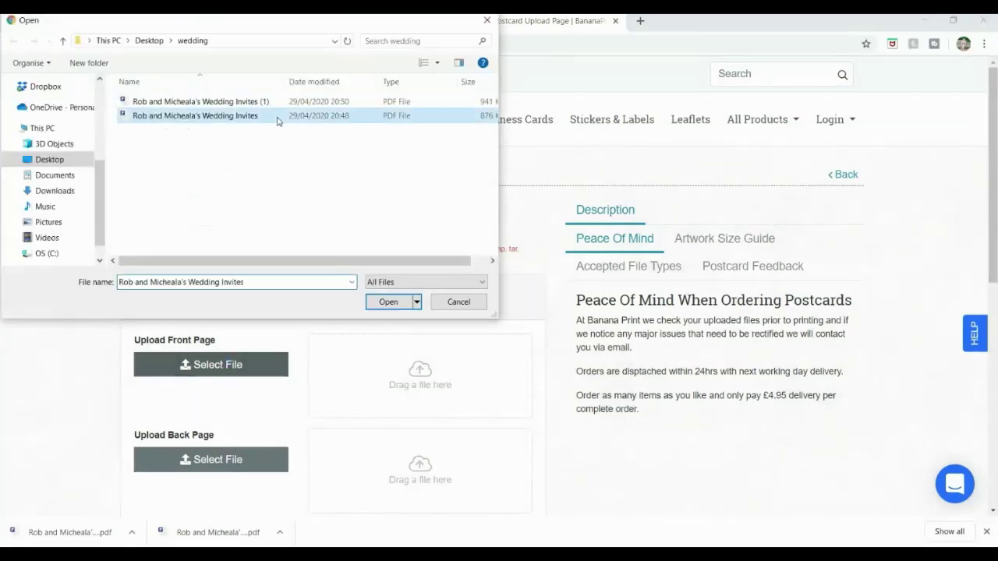
click(388, 302)
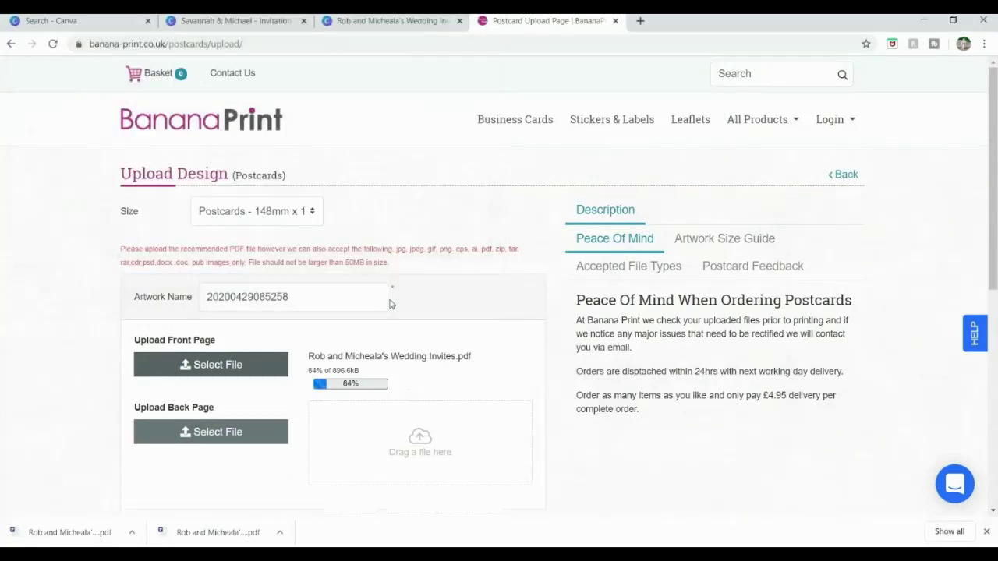
- Upload the wedding invites PDF with the (1) suffix as the postcard's back page, and check its preview
scroll(300, 407, down, 2)
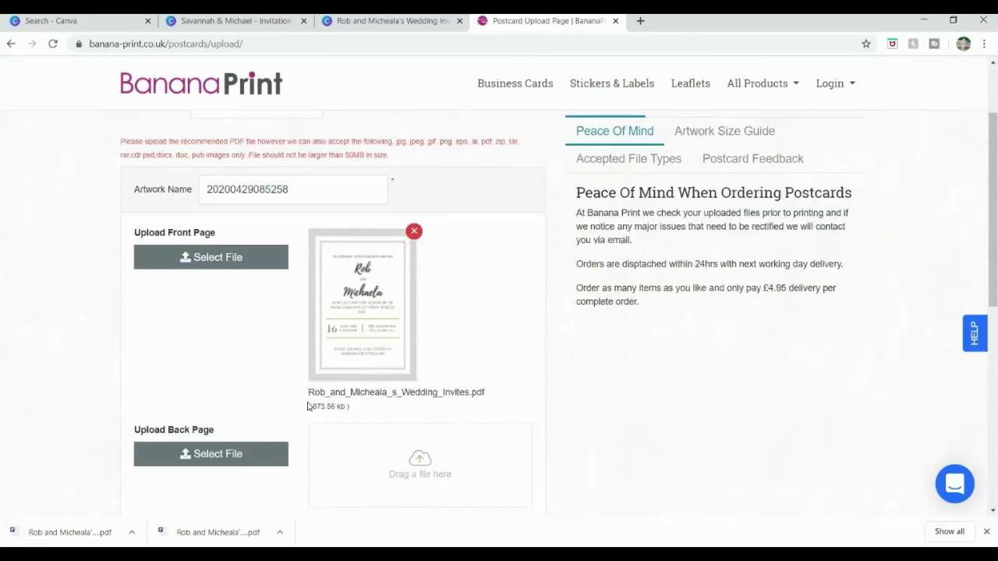
click(272, 411)
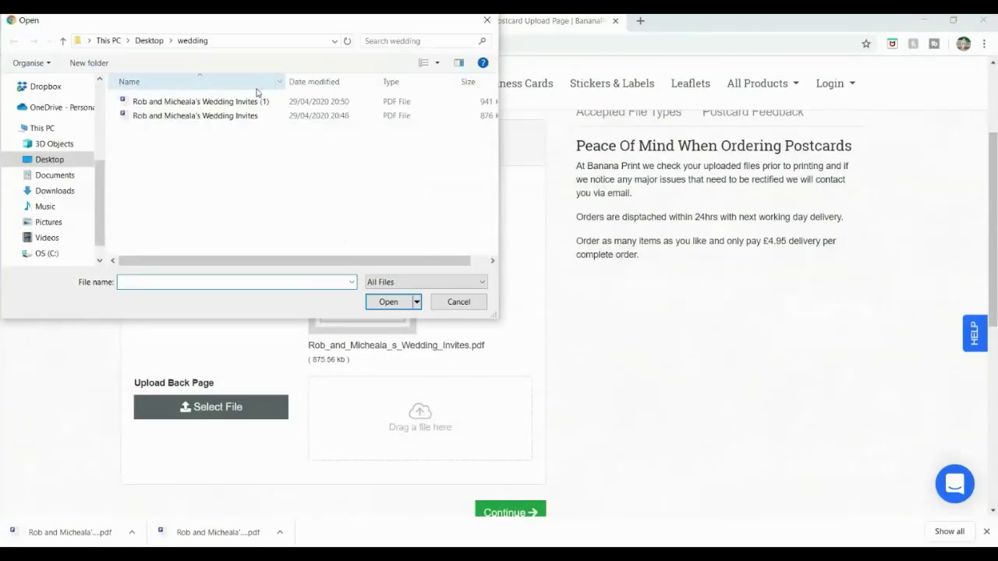
click(263, 103)
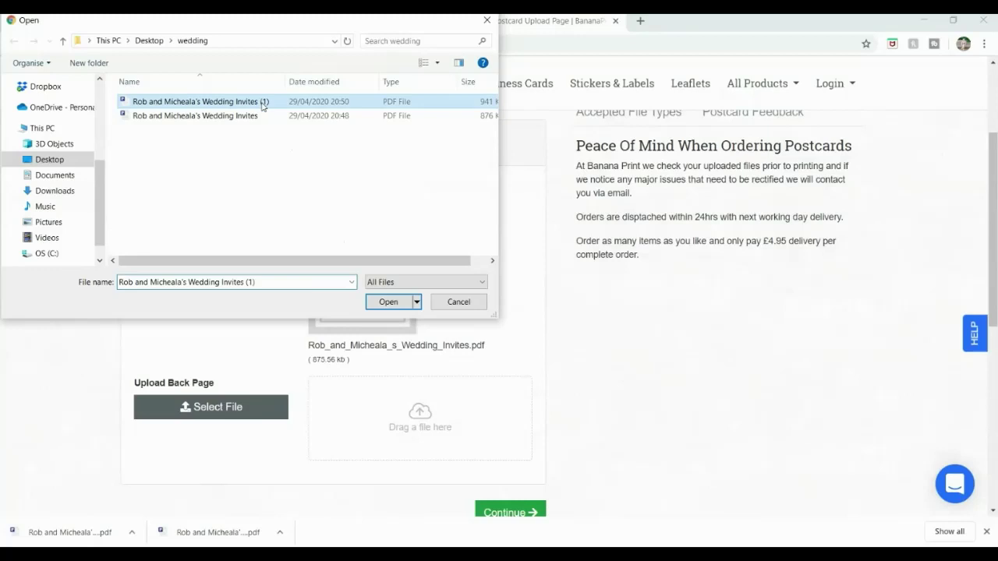
click(388, 303)
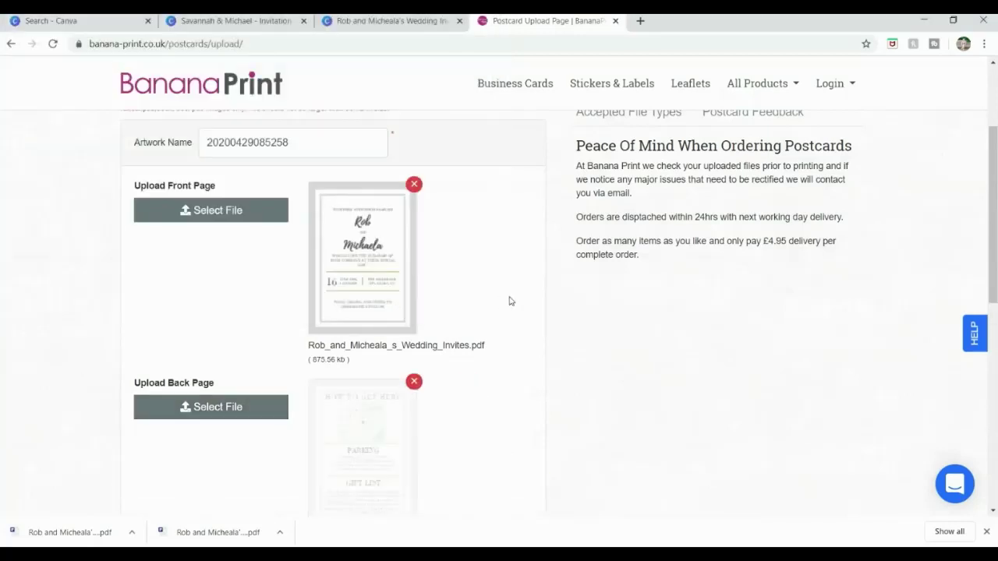
scroll(515, 301, down, 3)
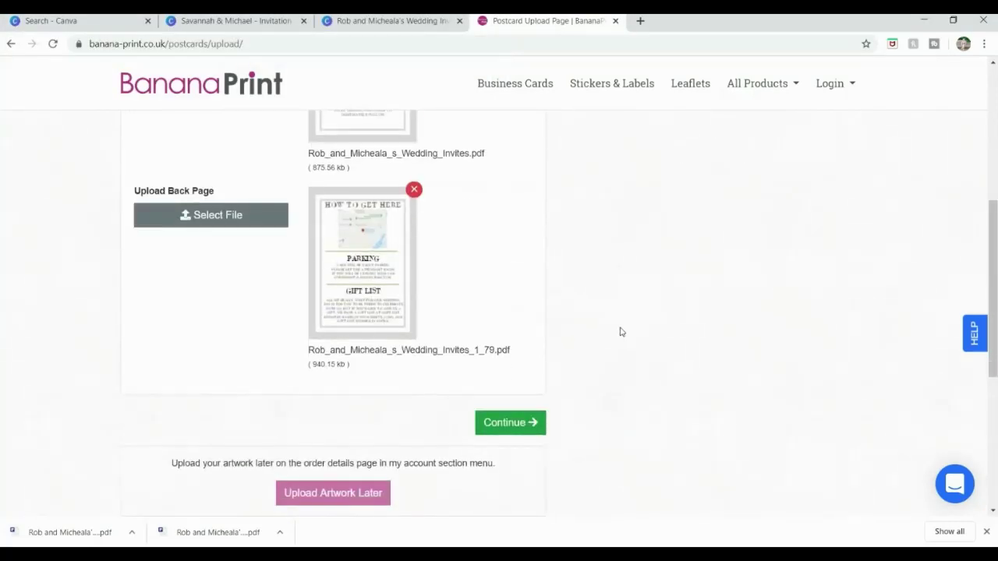